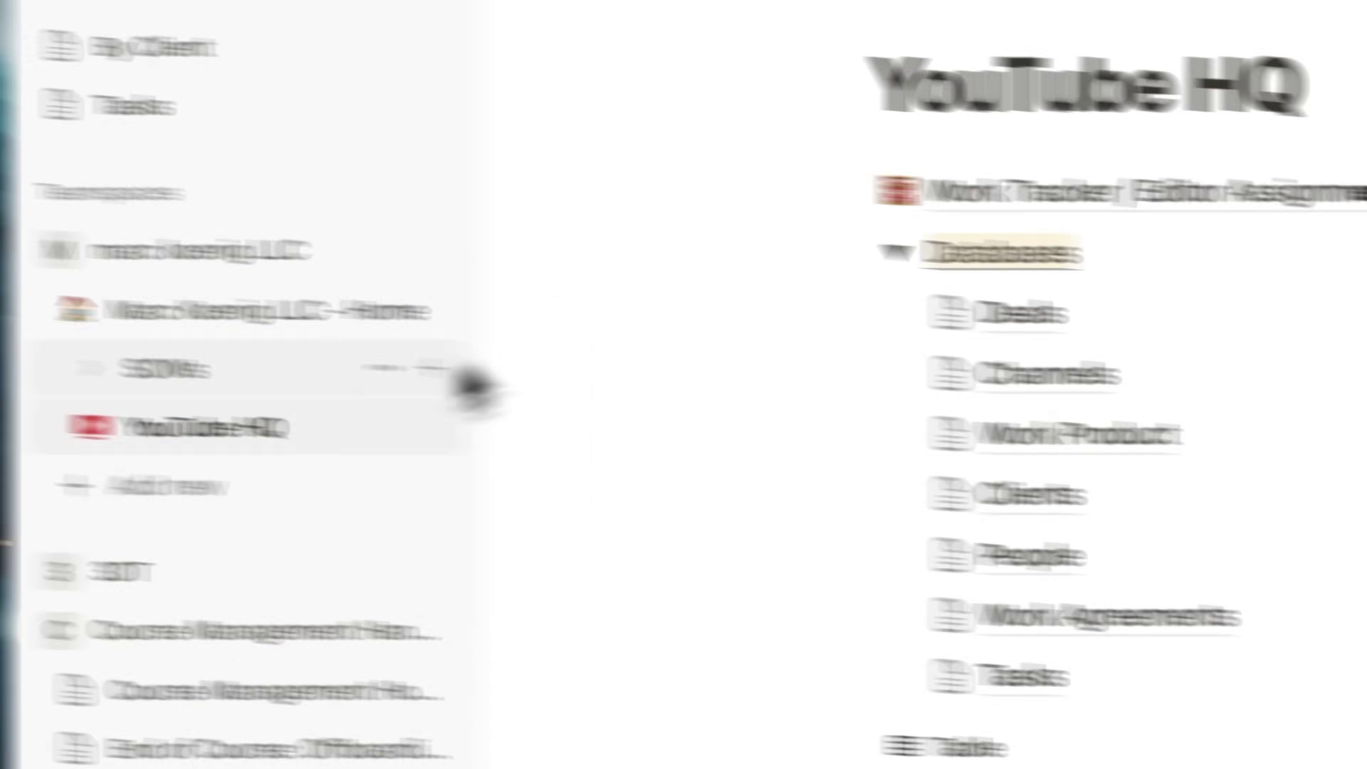
Step: Collapse SOWs and expand the Tasks database to show its Tasks Full List and Calendar views
{"action": "left_click", "coordinate": [263, 391]}
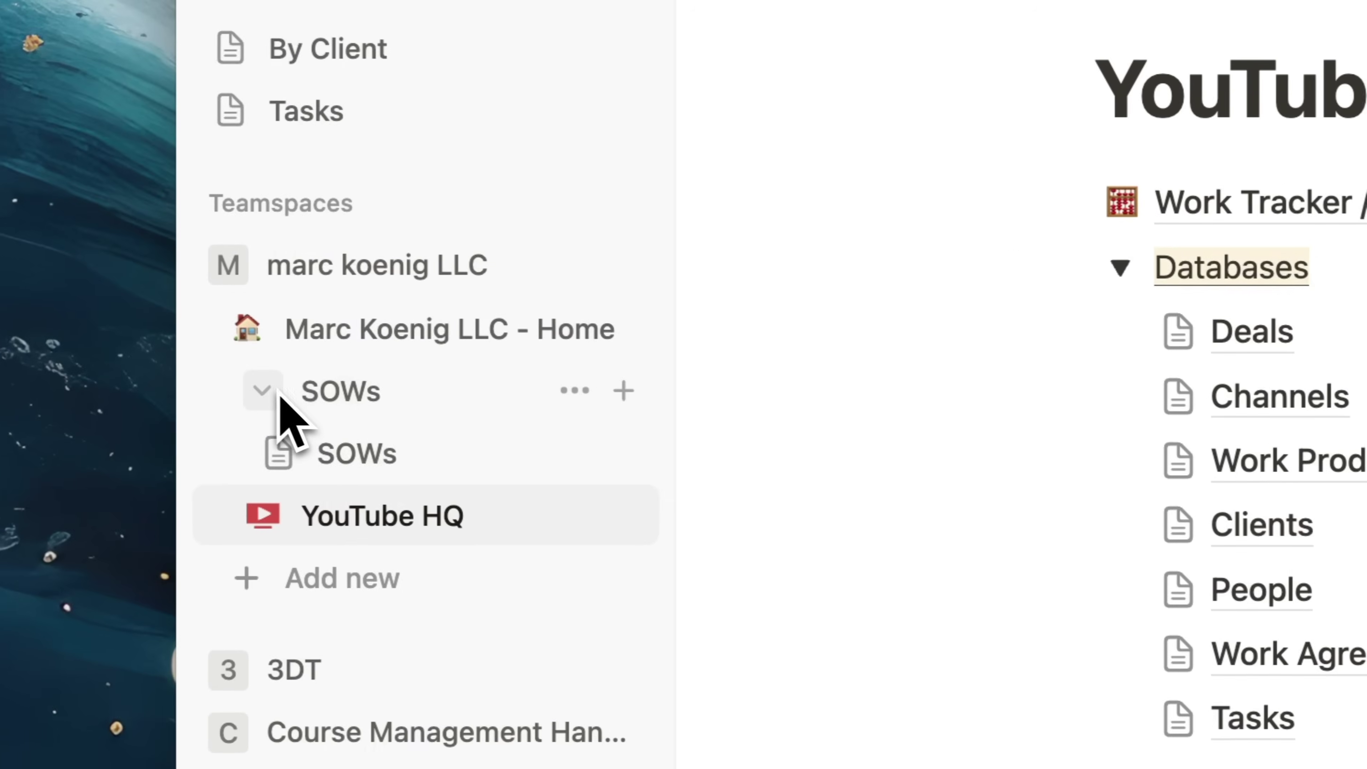
{"action": "left_click", "coordinate": [284, 395]}
{"action": "left_click", "coordinate": [236, 111]}
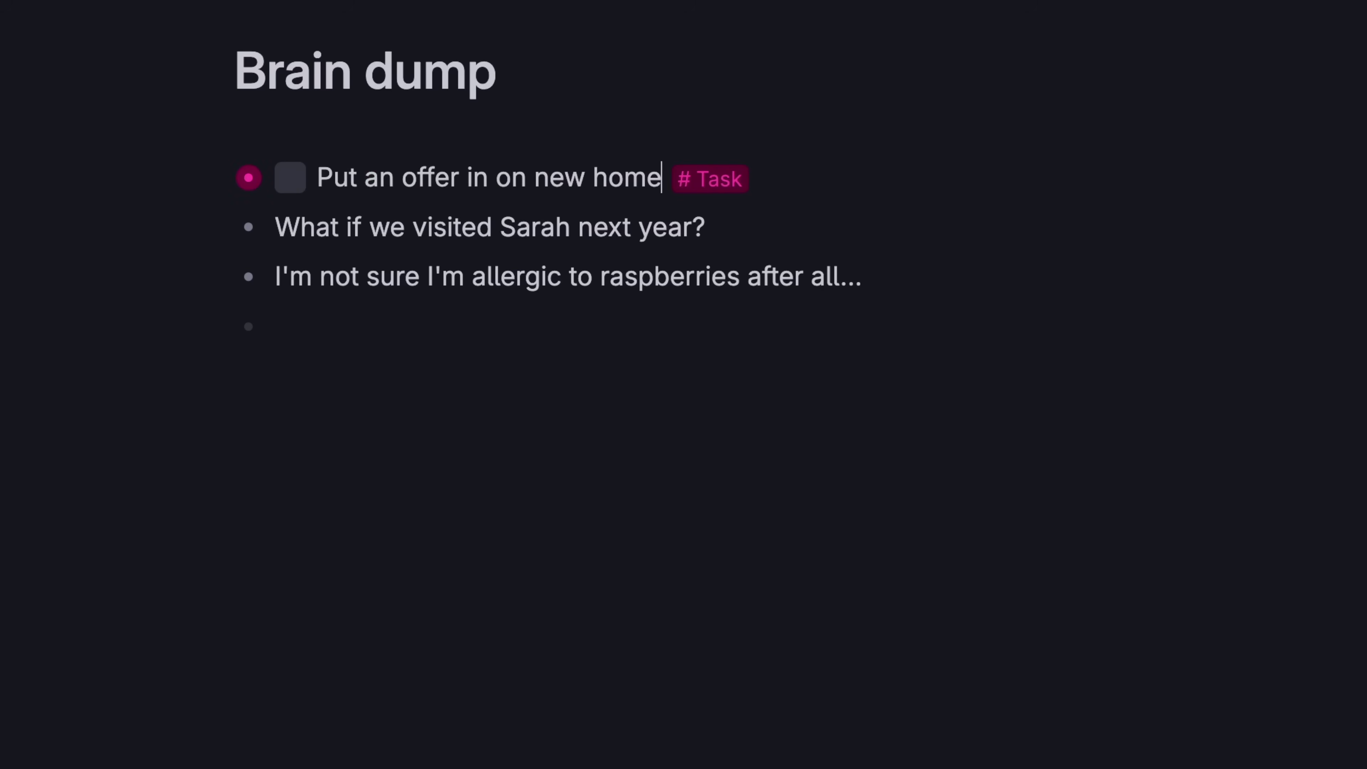
Step: Tag the line 'Put an offer in on new home' with the #Task supertag
{"action": "left_click", "coordinate": [275, 227]}
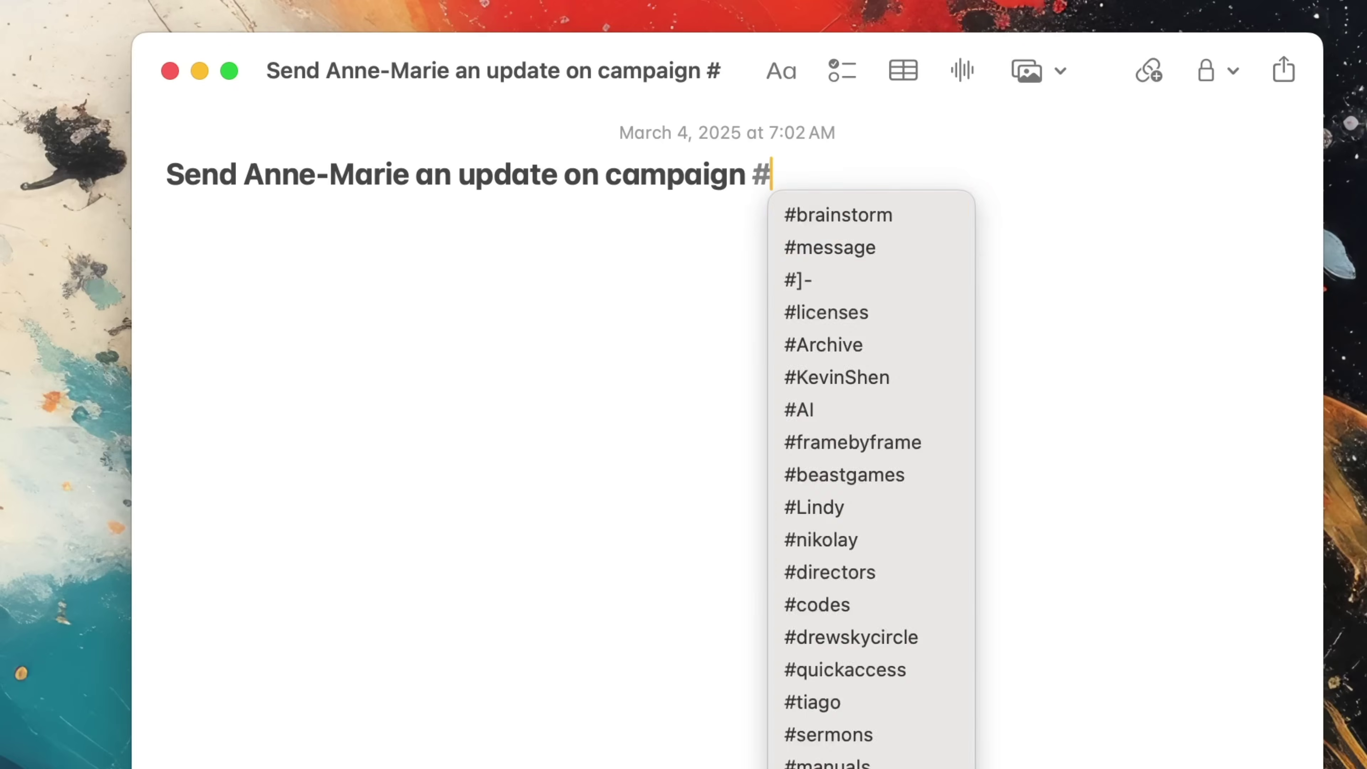
{"action": "type", "text": "task"}
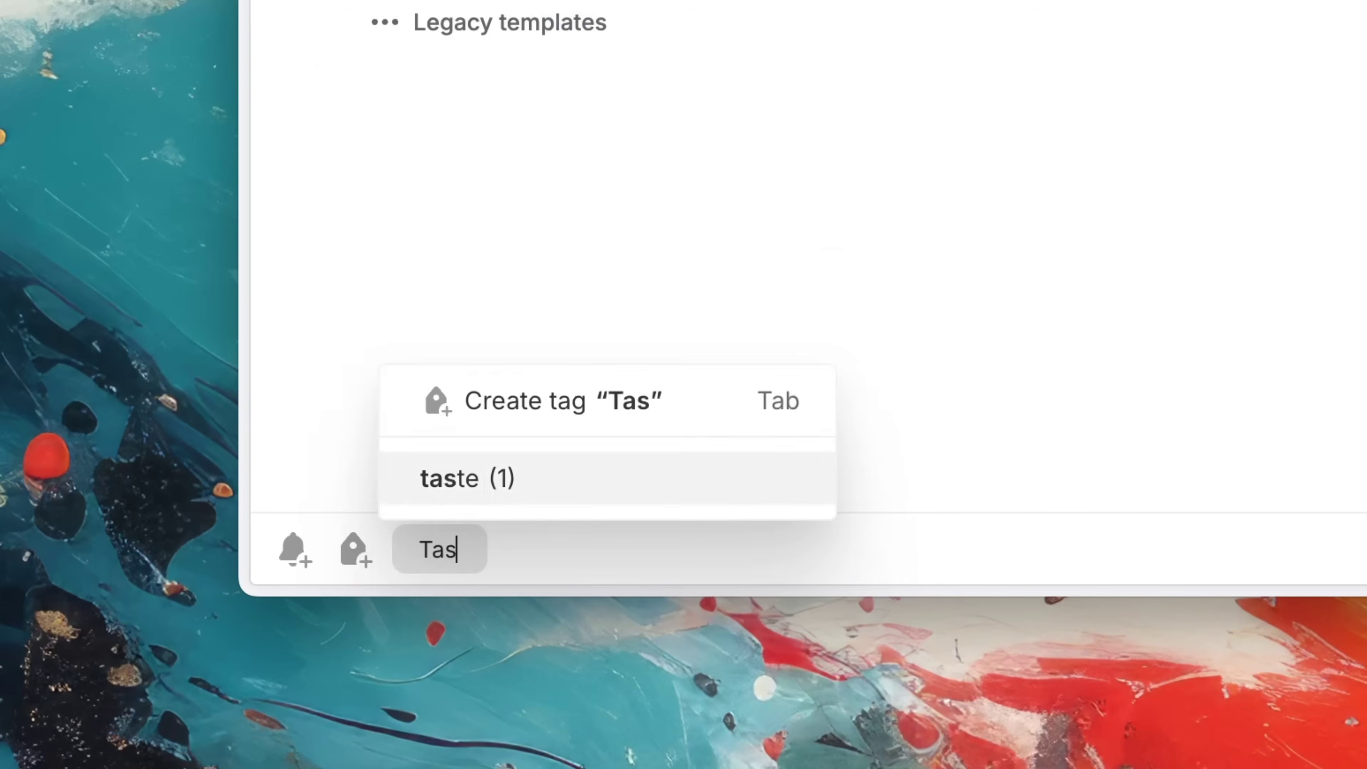
{"action": "type", "text": "k"}
{"action": "key", "text": "Tab"}
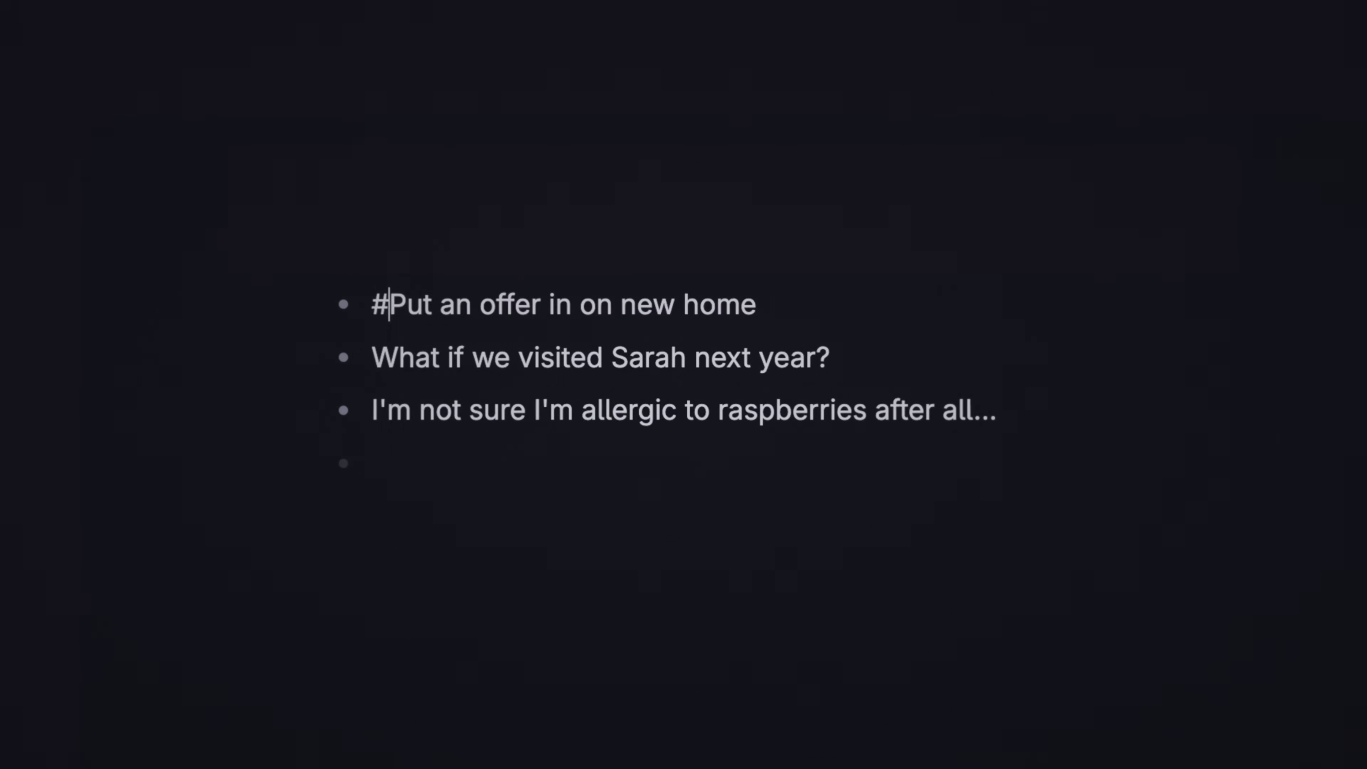
{"action": "type", "text": "tas"}
{"action": "key", "text": "Return"}
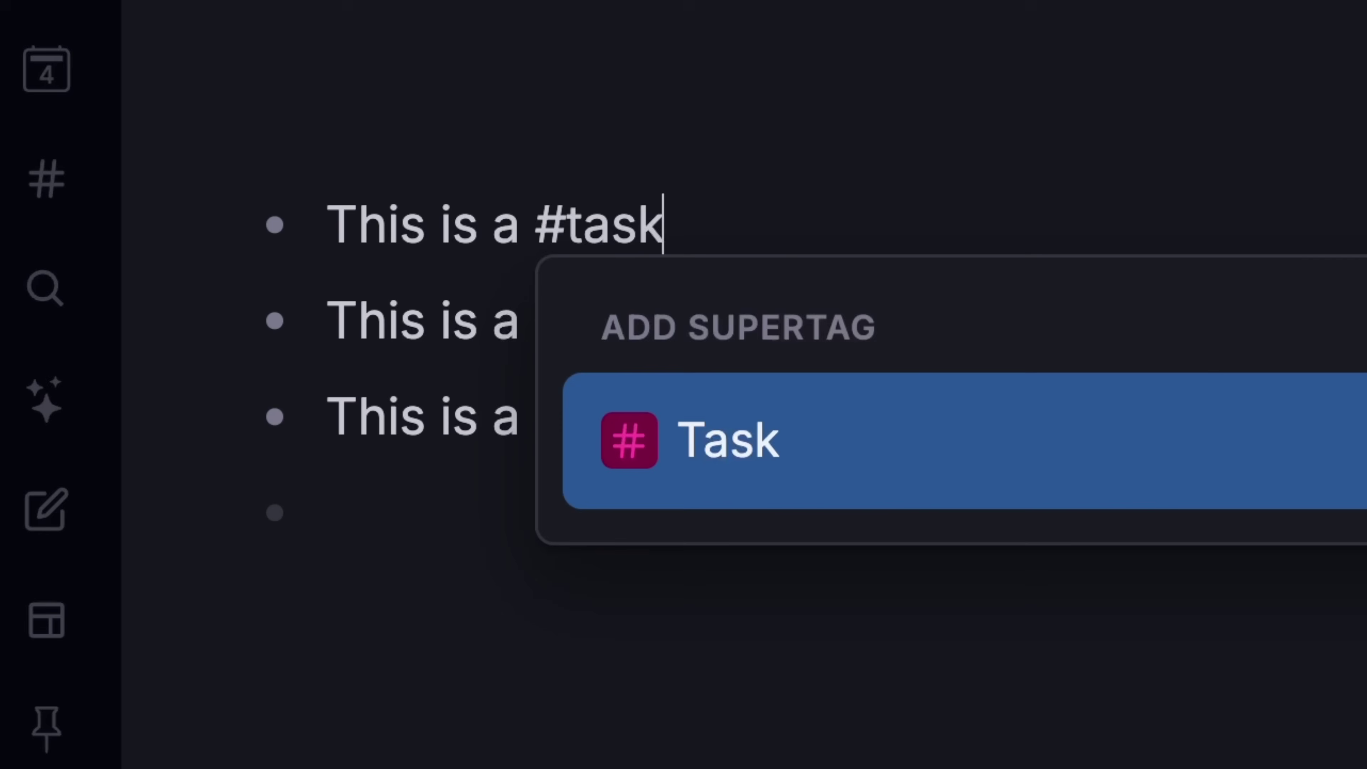
Step: Tag the three 'This is a' lines as #task, #meeting and #person respectively
{"action": "key", "text": "Return"}
{"action": "left_click", "coordinate": [327, 320]}
{"action": "type", "text": "#me"}
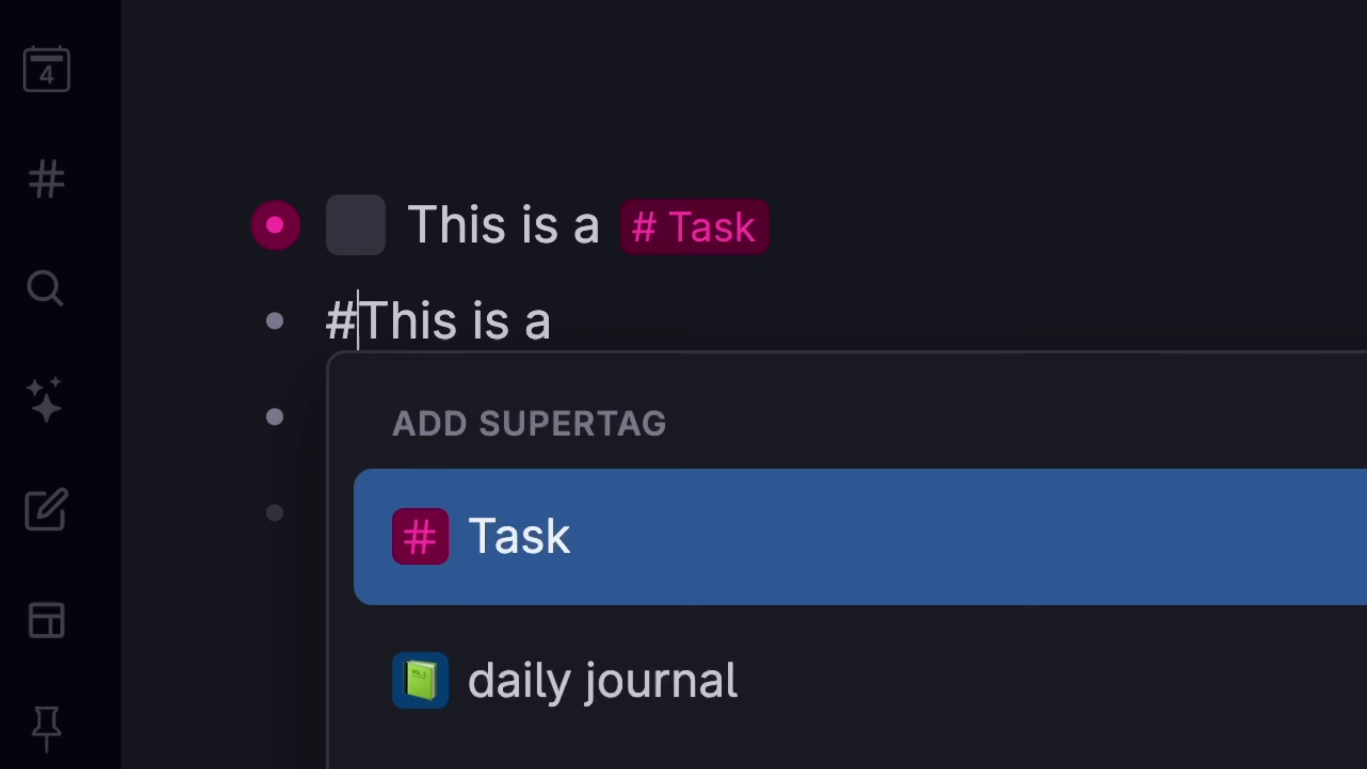
{"action": "key", "text": "Return"}
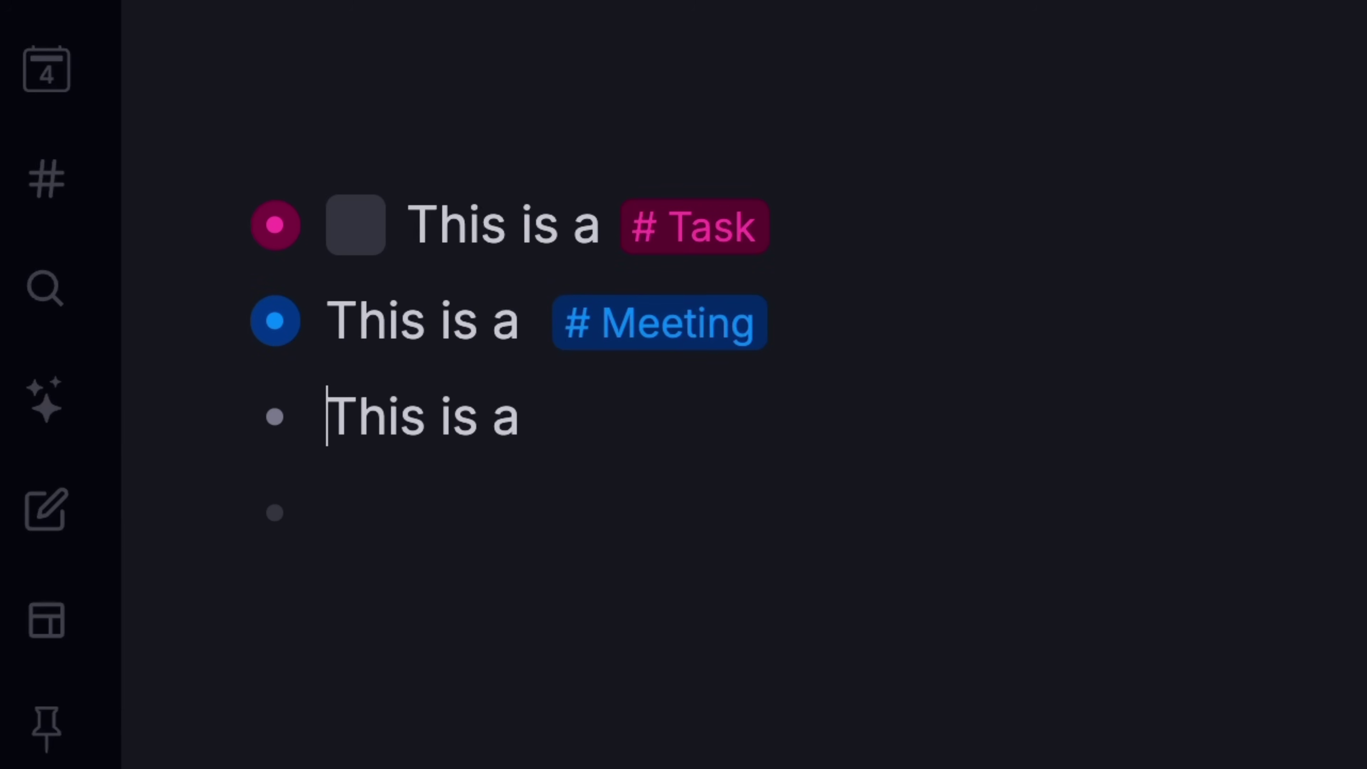
{"action": "type", "text": "#per"}
{"action": "key", "text": "Return"}
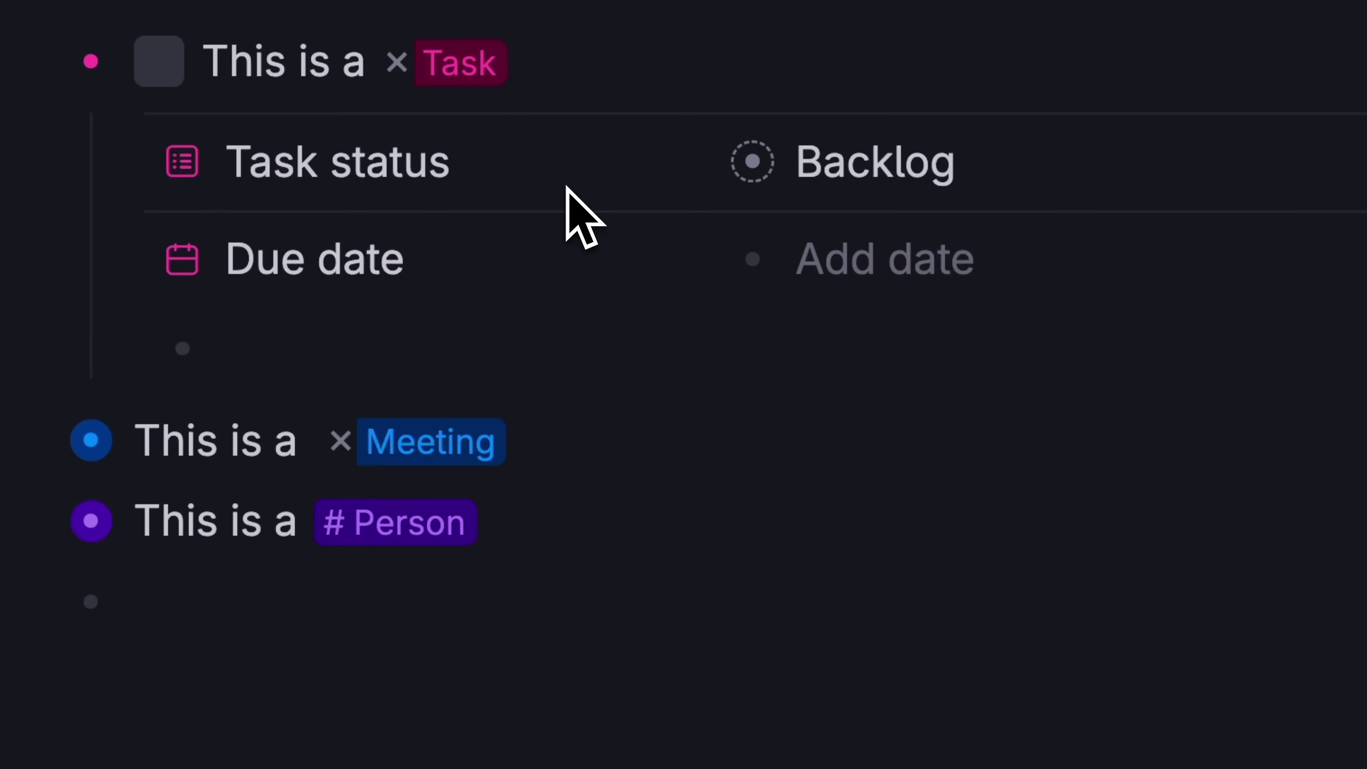
Step: Inspect the task's date field, collapse it, and expand the meeting's Date and Attendees fields
{"action": "left_click", "coordinate": [757, 276]}
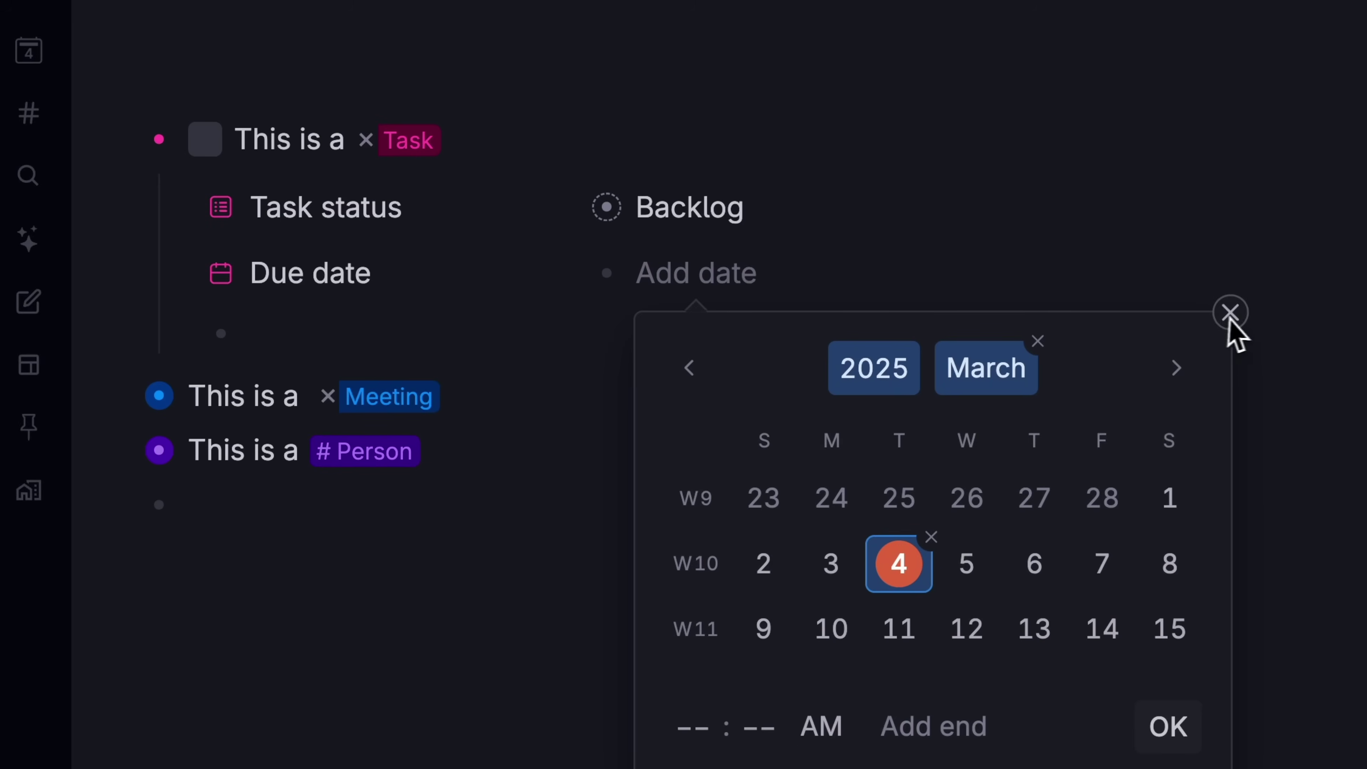
{"action": "left_click", "coordinate": [1230, 313]}
{"action": "left_click", "coordinate": [130, 141]}
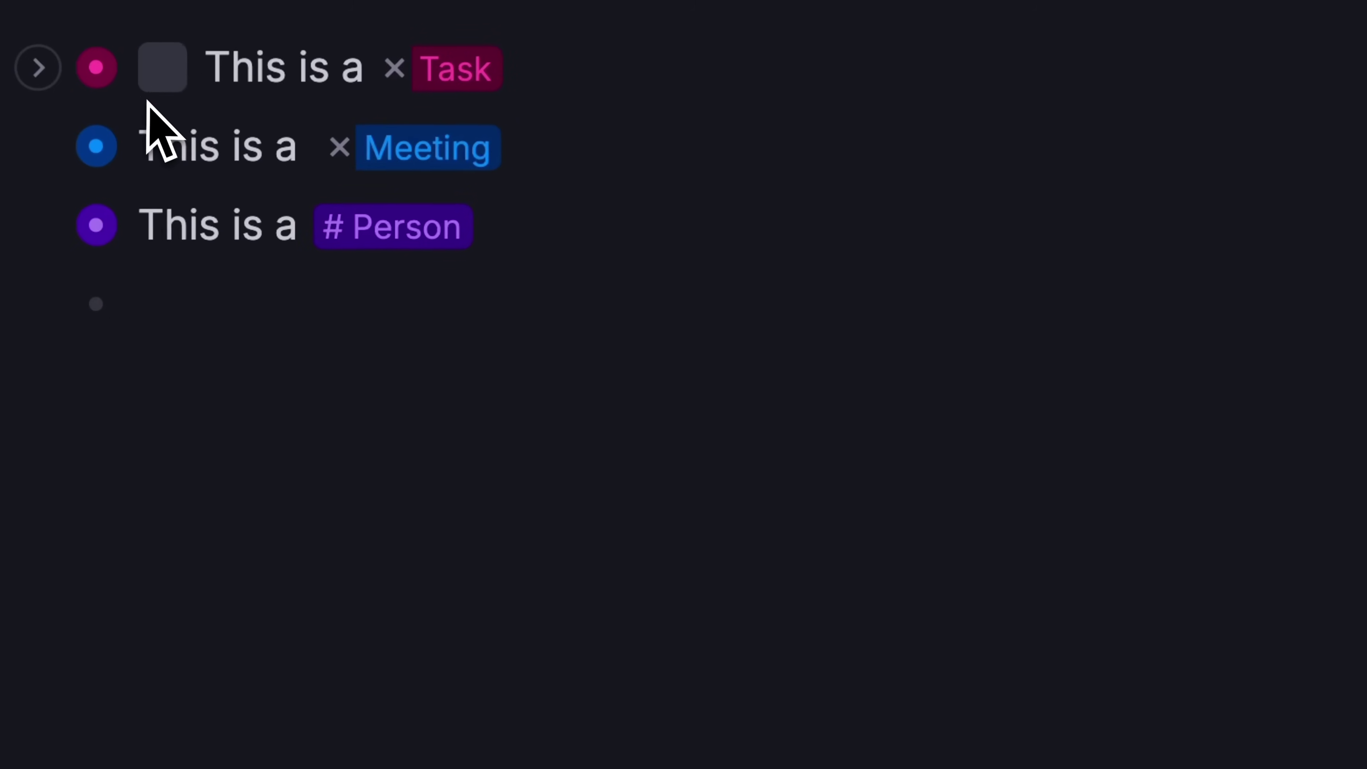
{"action": "left_click", "coordinate": [33, 144]}
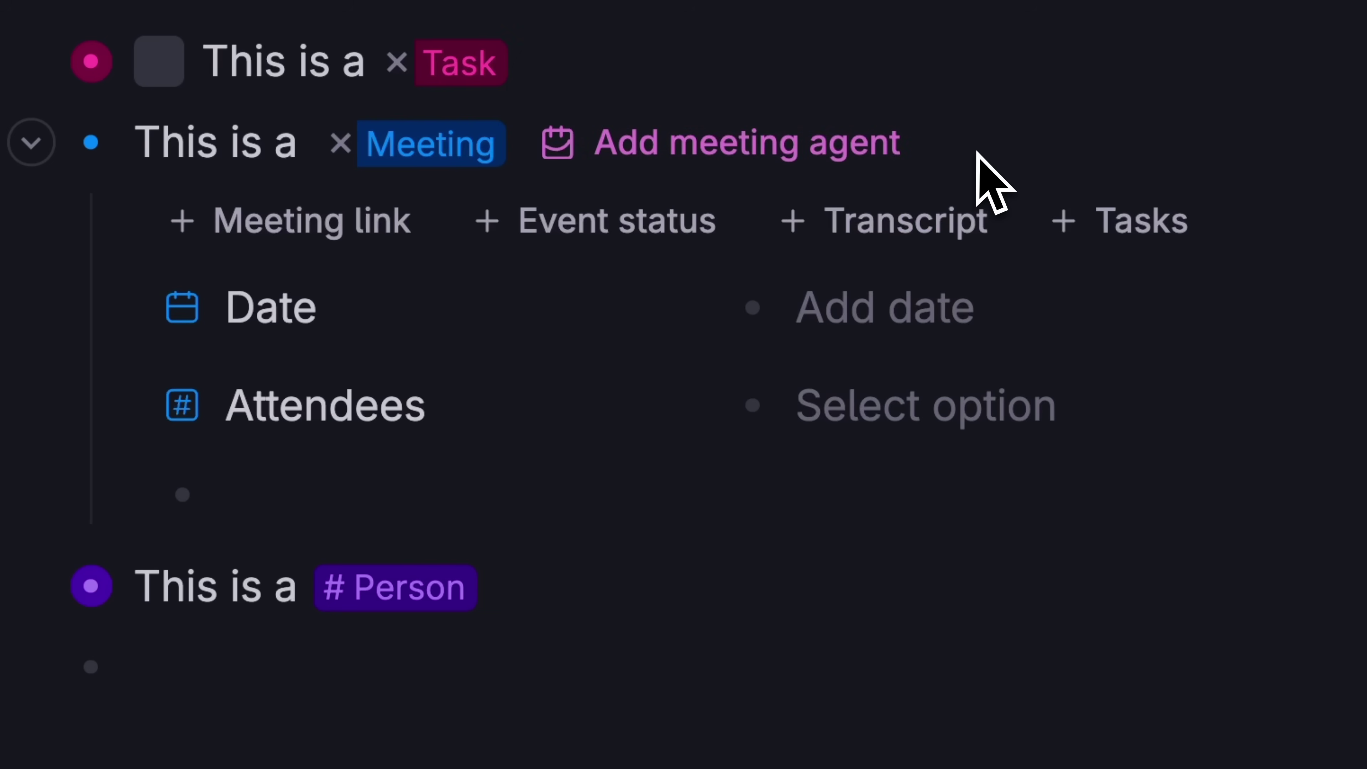
Step: Expand the Person node and set Company to Tana Inc and Role to Visionary Pioneer
{"action": "left_click", "coordinate": [21, 142]}
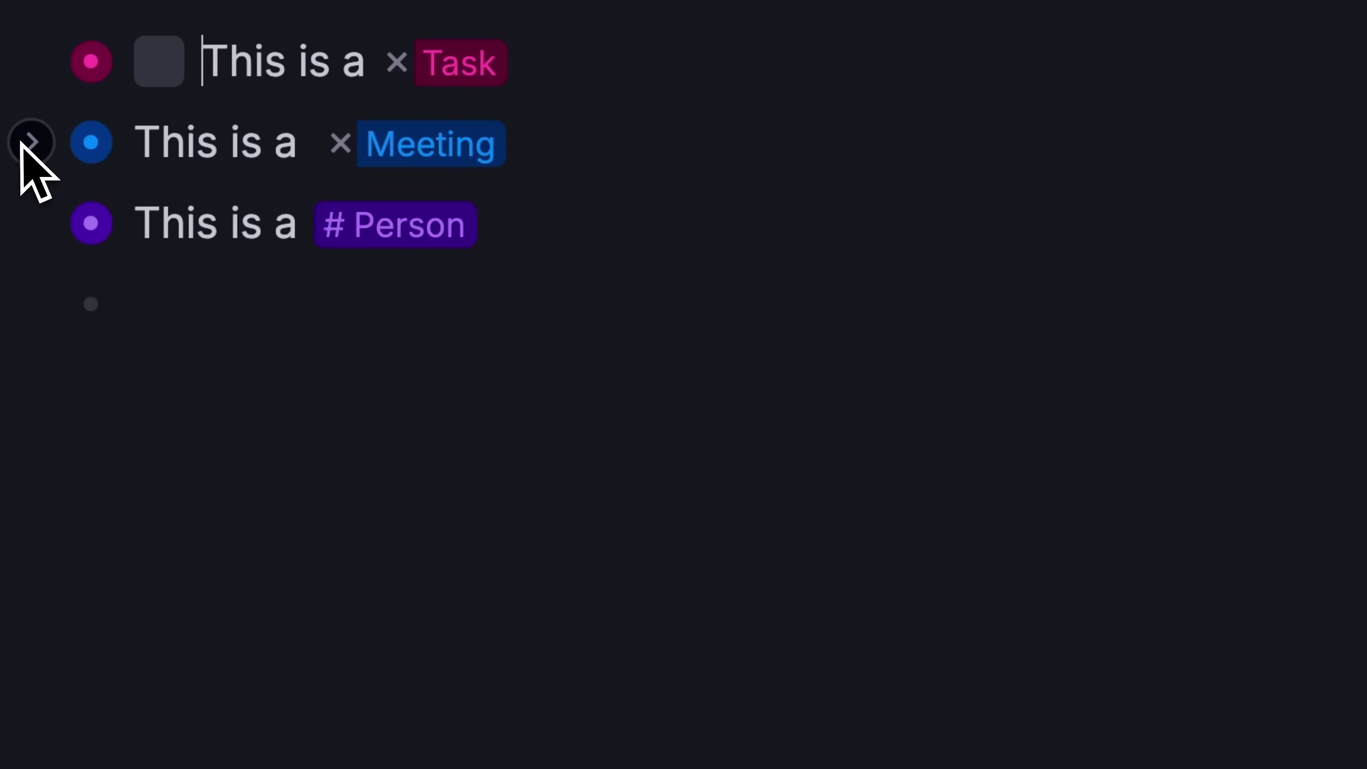
{"action": "left_click", "coordinate": [31, 223]}
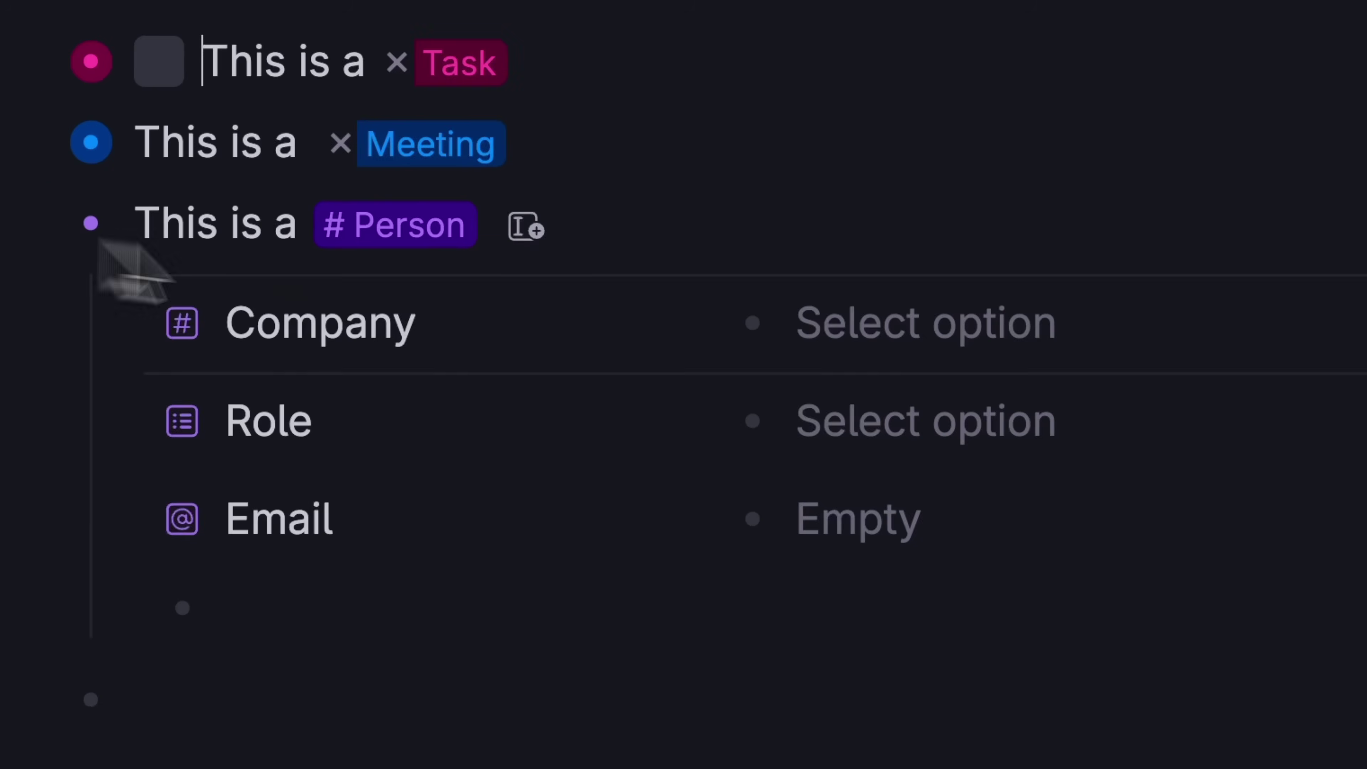
{"action": "left_click", "coordinate": [1022, 339]}
{"action": "key", "text": "Return"}
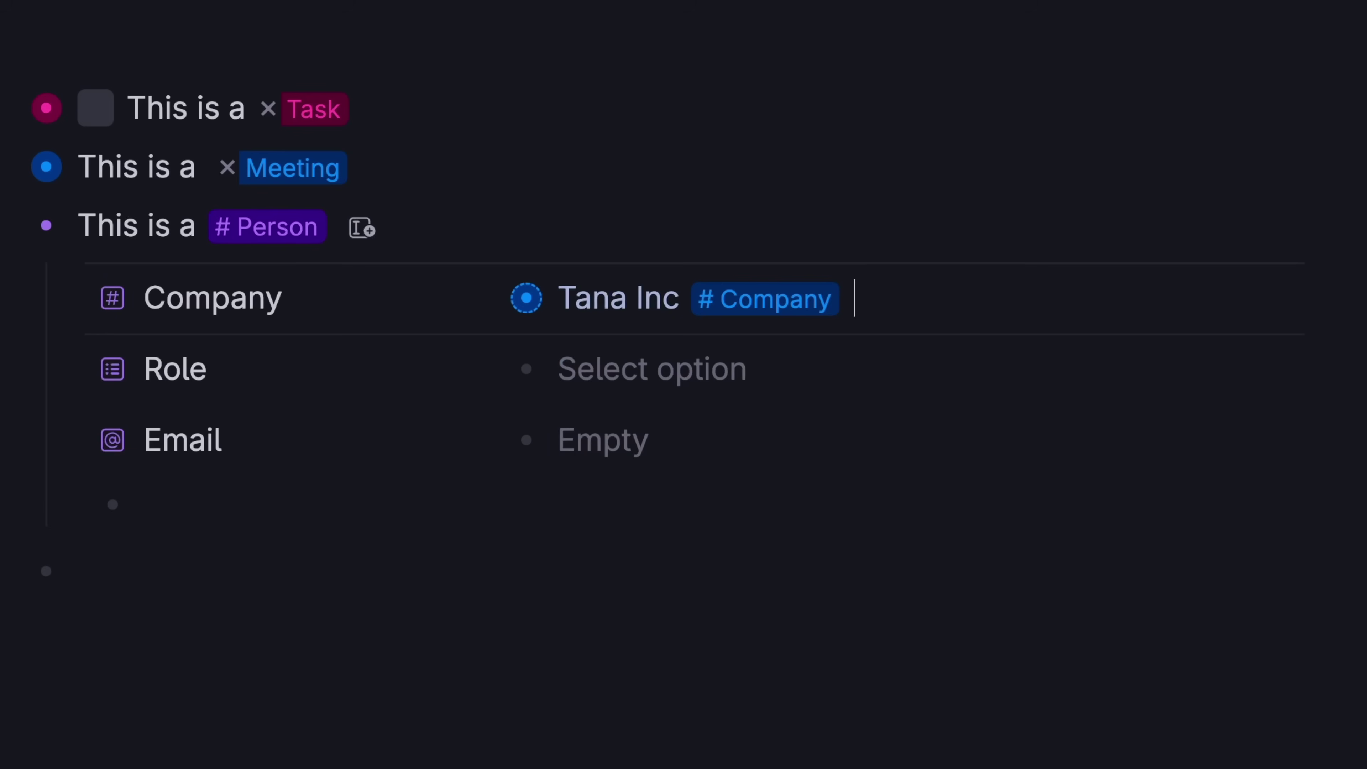
{"action": "key", "text": "Down"}
{"action": "key", "text": "space"}
{"action": "key", "text": "Return"}
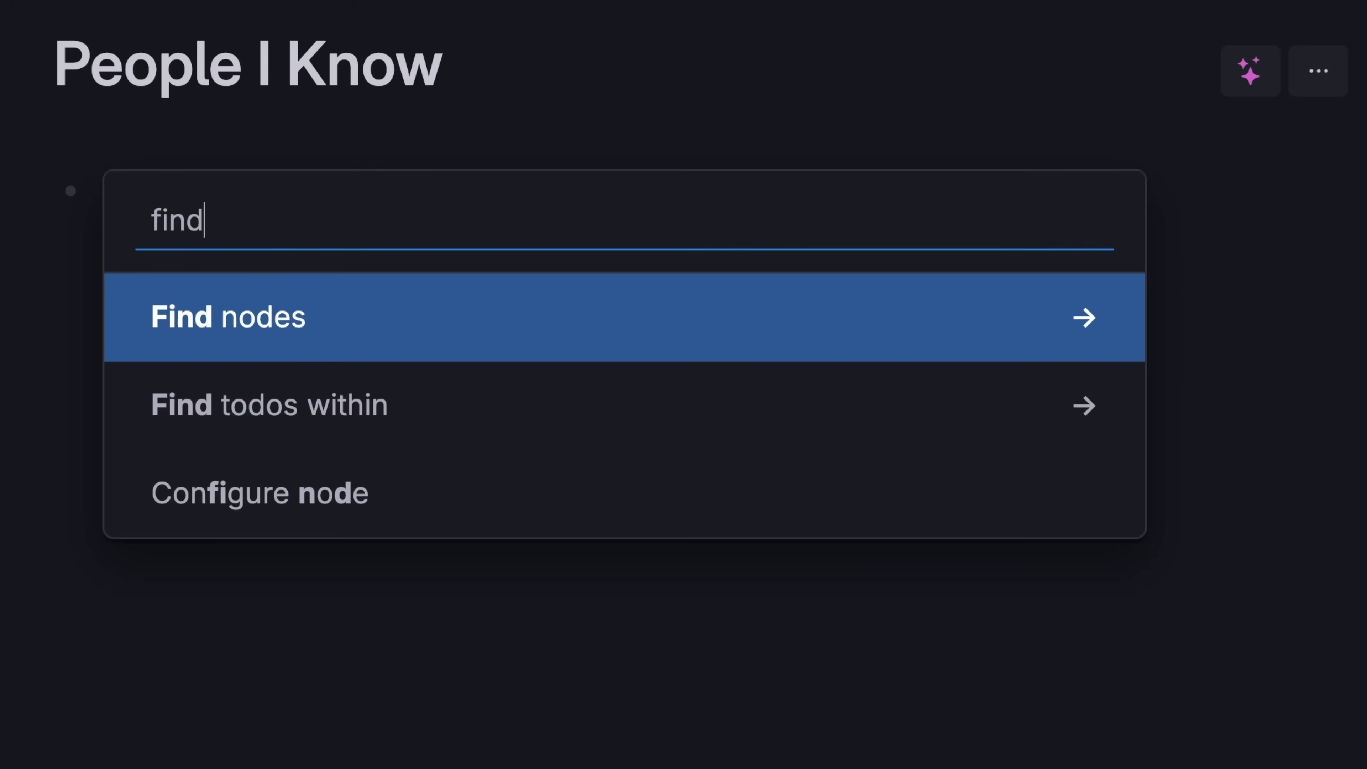
Step: Start a Find nodes search narrowed to a tag, entering 'per'
{"action": "key", "text": "Return"}
{"action": "key", "text": "Return"}
{"action": "type", "text": "per"}
{"action": "key", "text": "Return"}
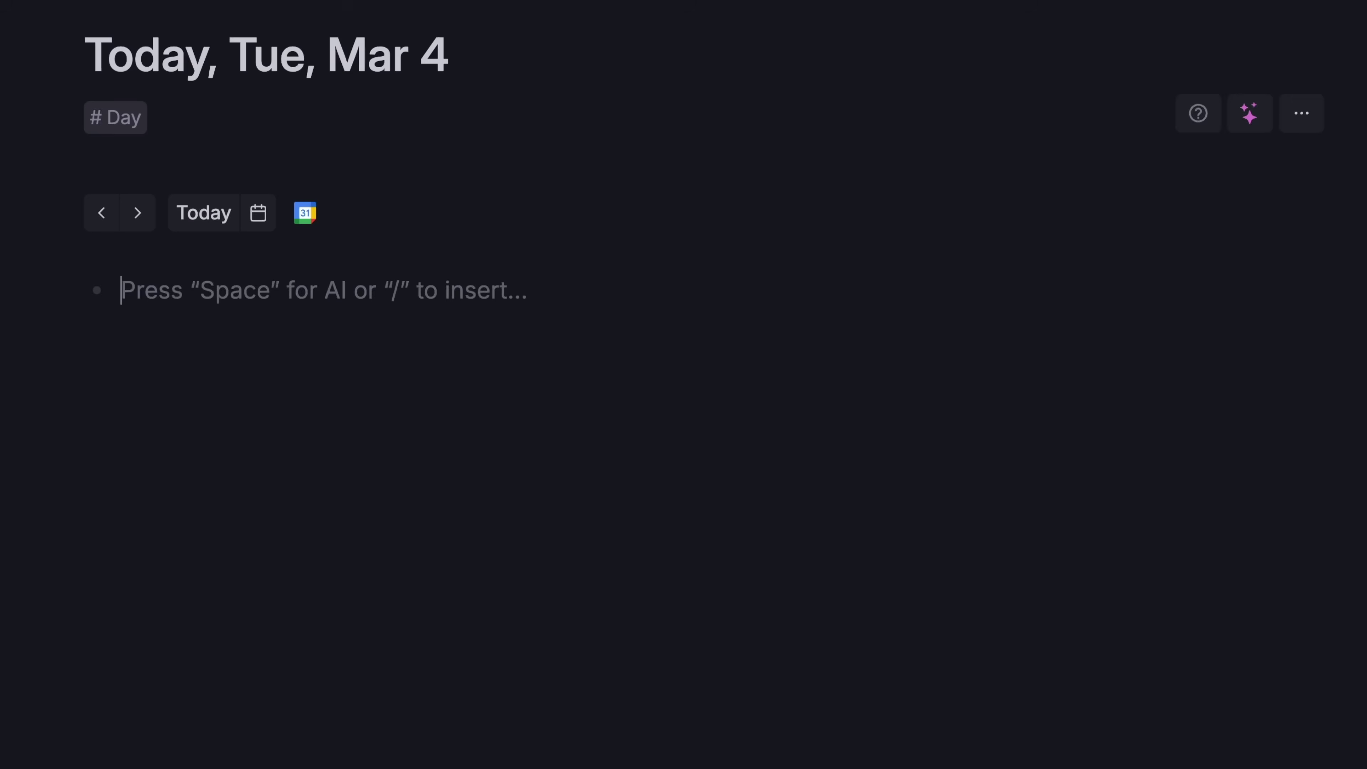
Step: Add the book 'Revolt of the Public' and make My Reading Wishlist a search for #book nodes
{"action": "type", "text": "Revolt of the Public"}
{"action": "key", "text": "Return"}
{"action": "key", "text": "Tab"}
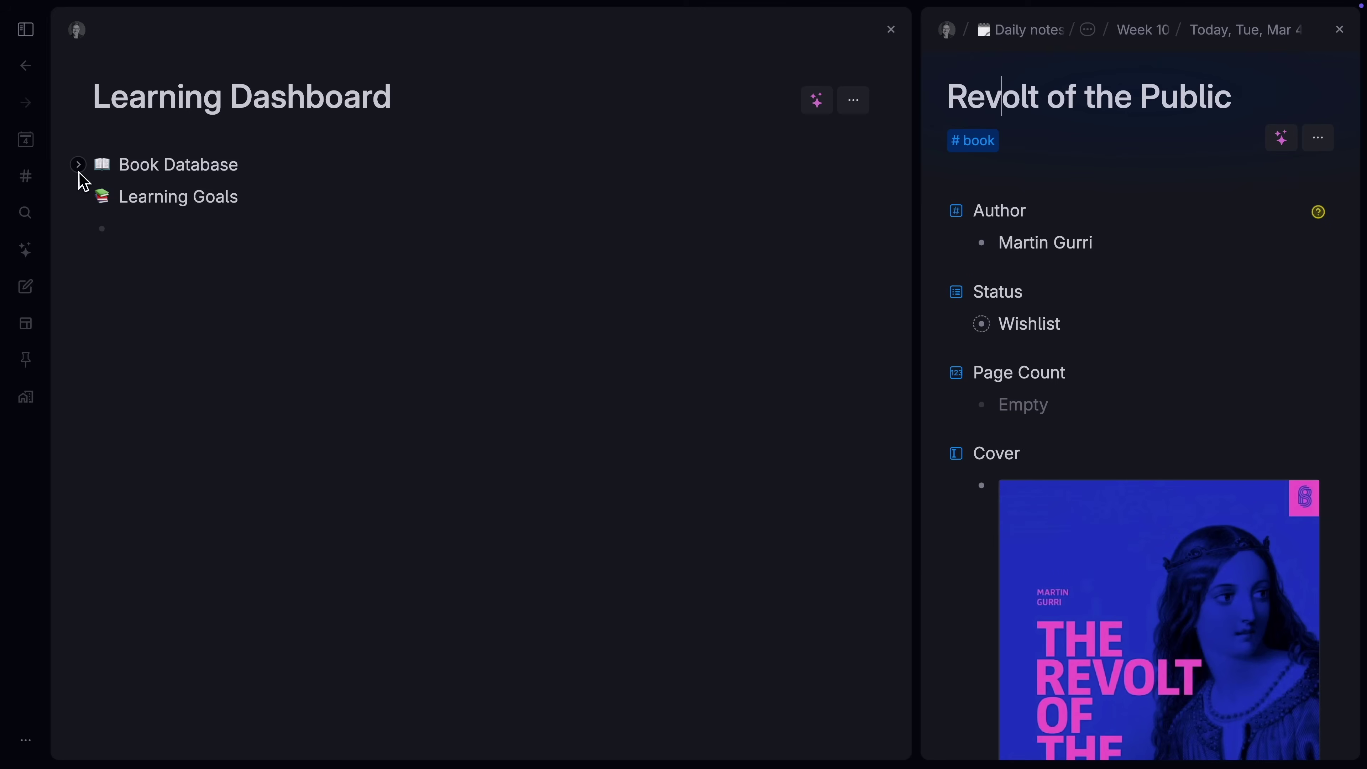
{"action": "left_click", "coordinate": [79, 171]}
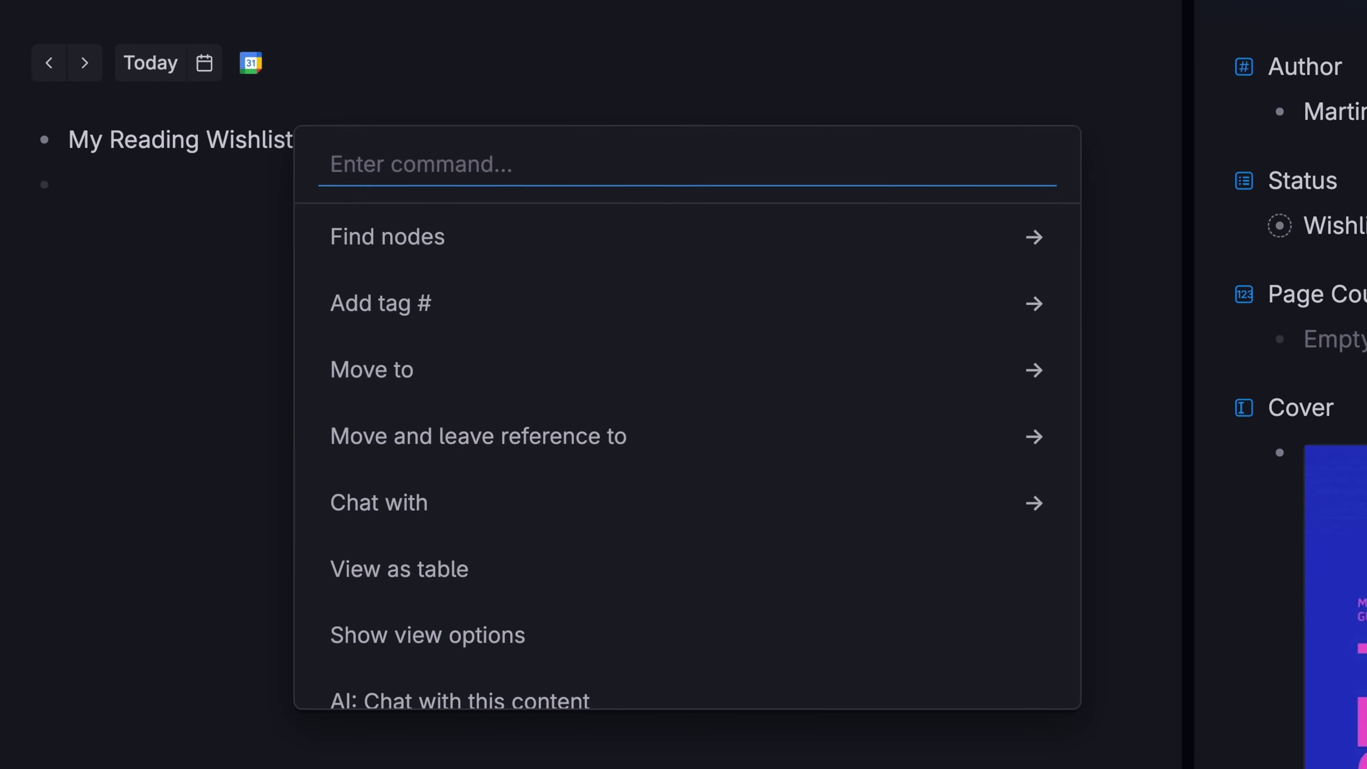
{"action": "key", "text": "Return"}
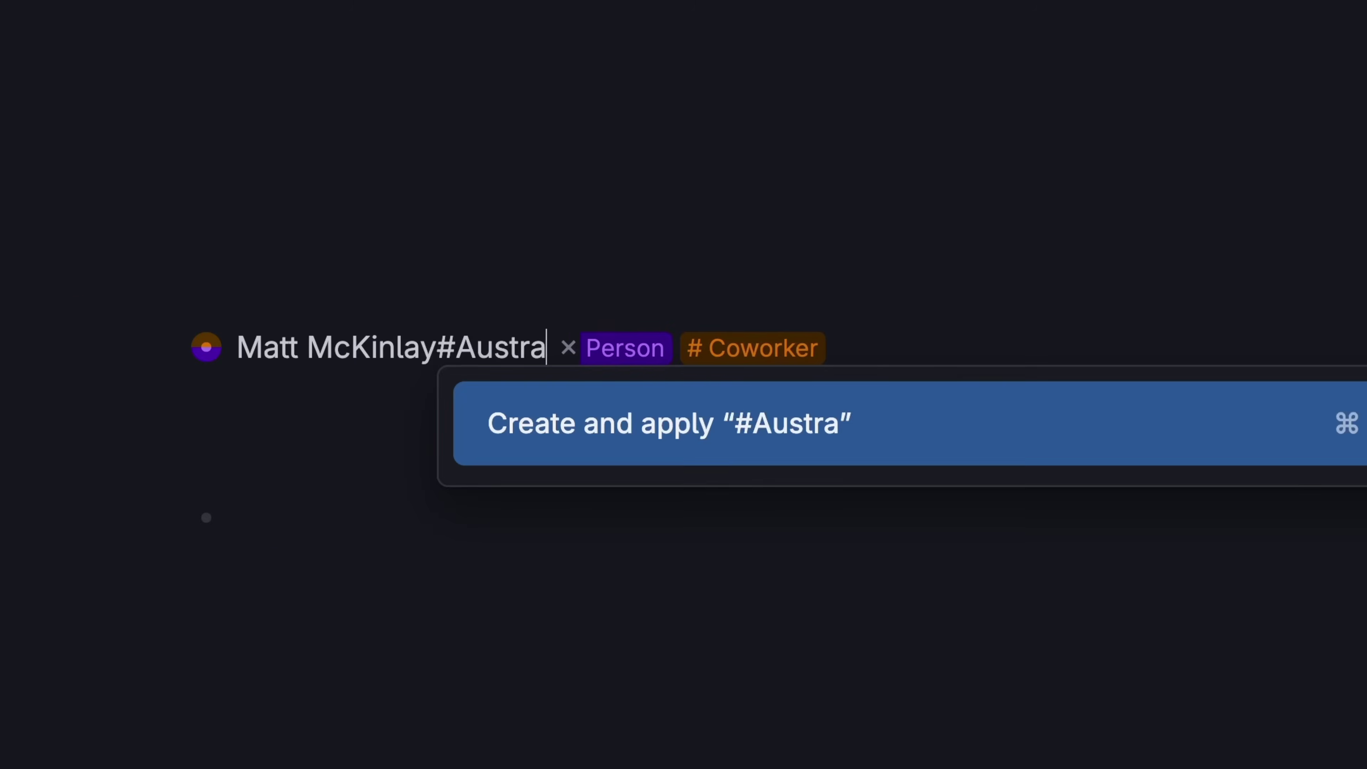
Step: Add #Australian, #Bearded and #rugged supertags to the coworker's entry
{"action": "type", "text": "lian"}
{"action": "key", "text": "Return"}
{"action": "type", "text": "#Bearded"}
{"action": "key", "text": "Return"}
{"action": "type", "text": "#r"}
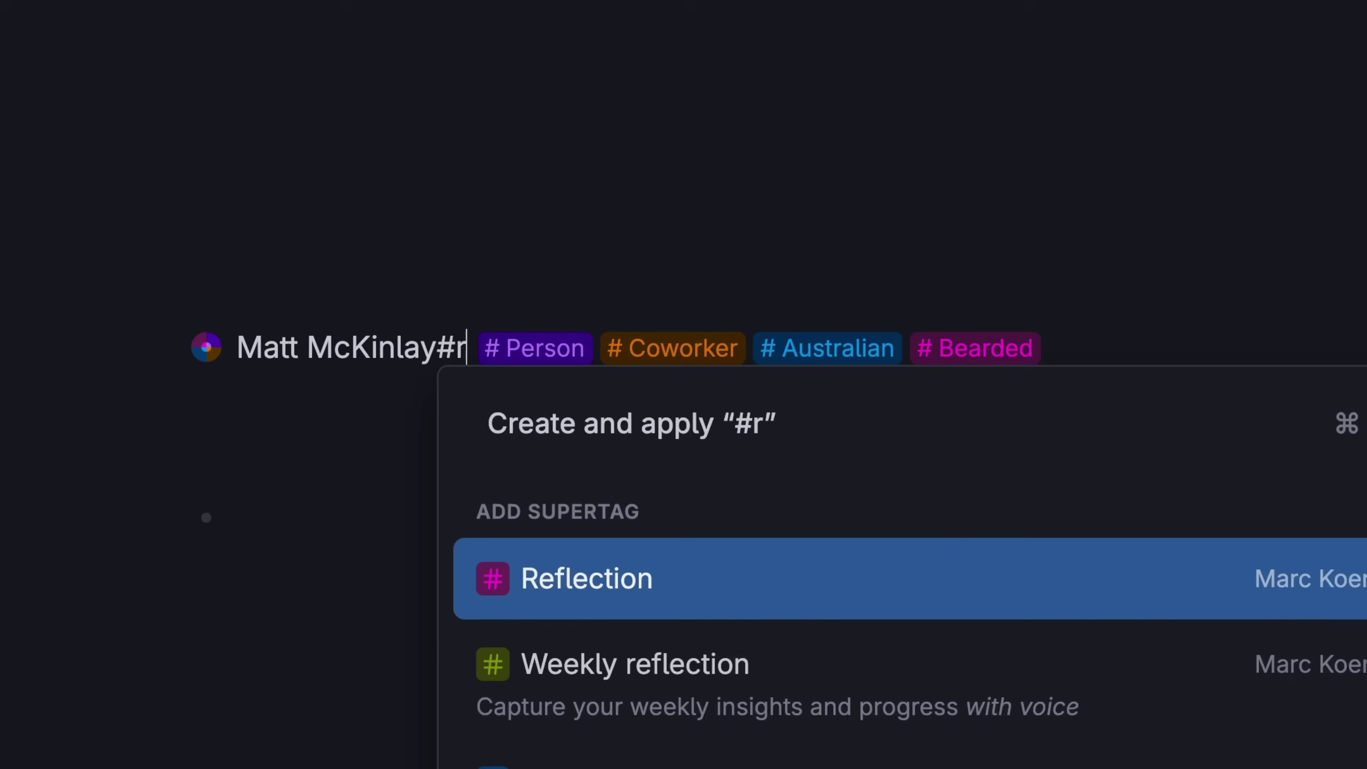
{"action": "type", "text": "ugged"}
{"action": "key", "text": "Return"}
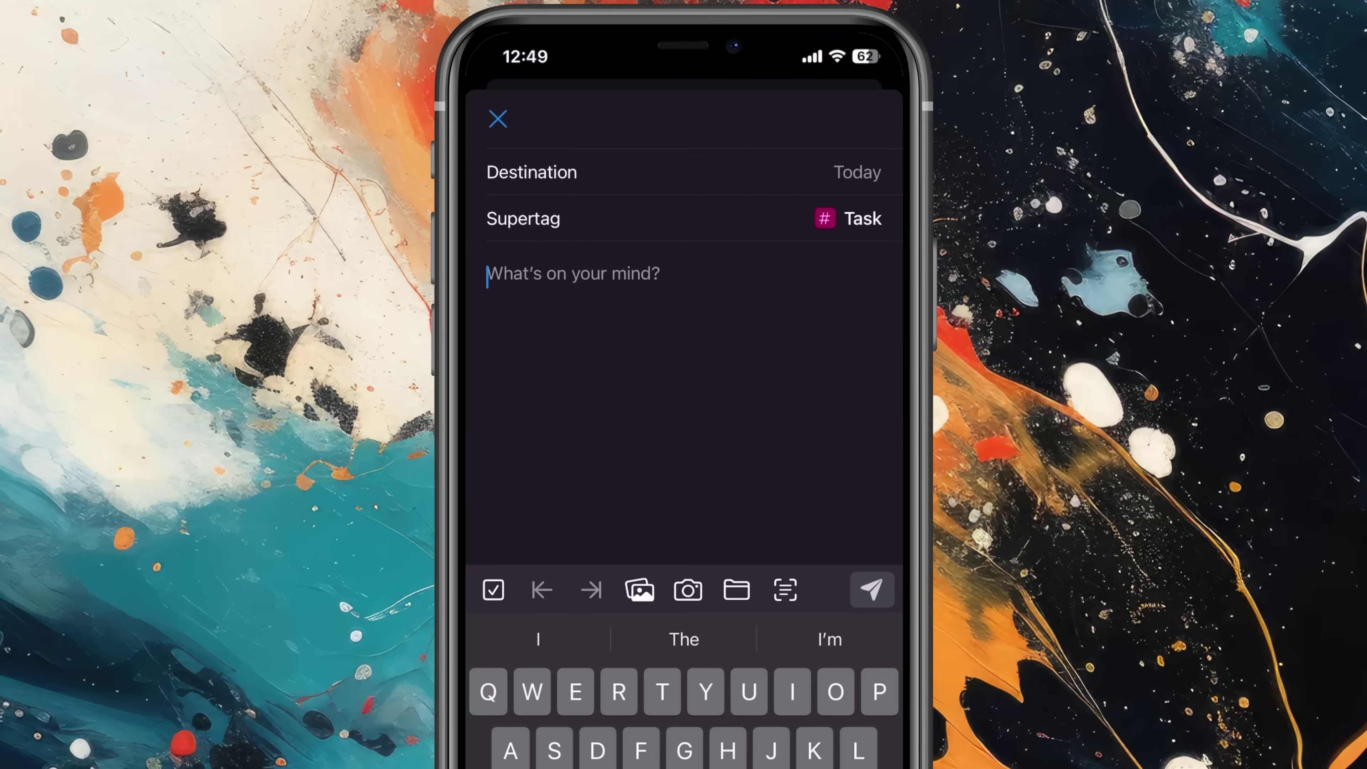
Step: Begin the weekly reflection capture with the text 'Make a new'
{"action": "type", "text": "Make a new set of keys for the office."}
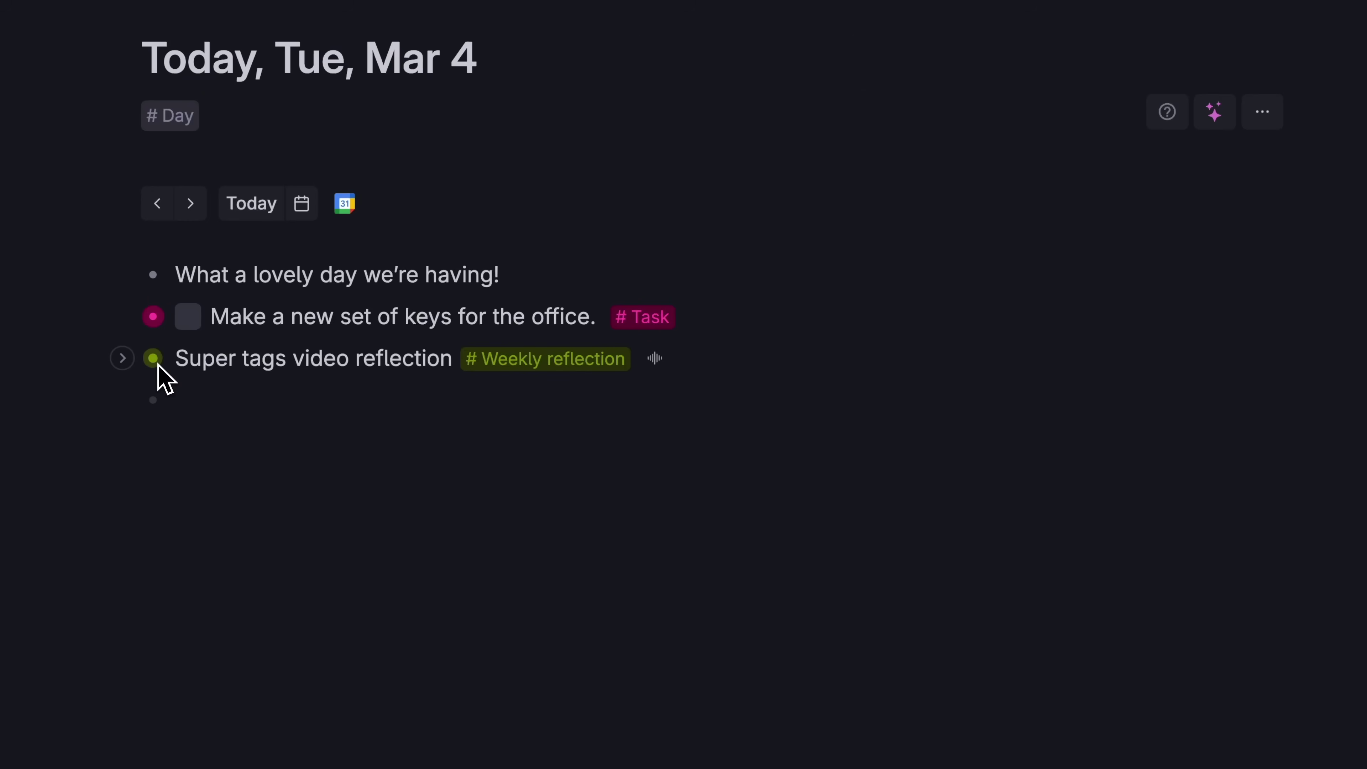
Step: Open the Super tags video reflection, view its source voice memo, then the Weekly reflection supertag page
{"action": "left_click", "coordinate": [153, 360]}
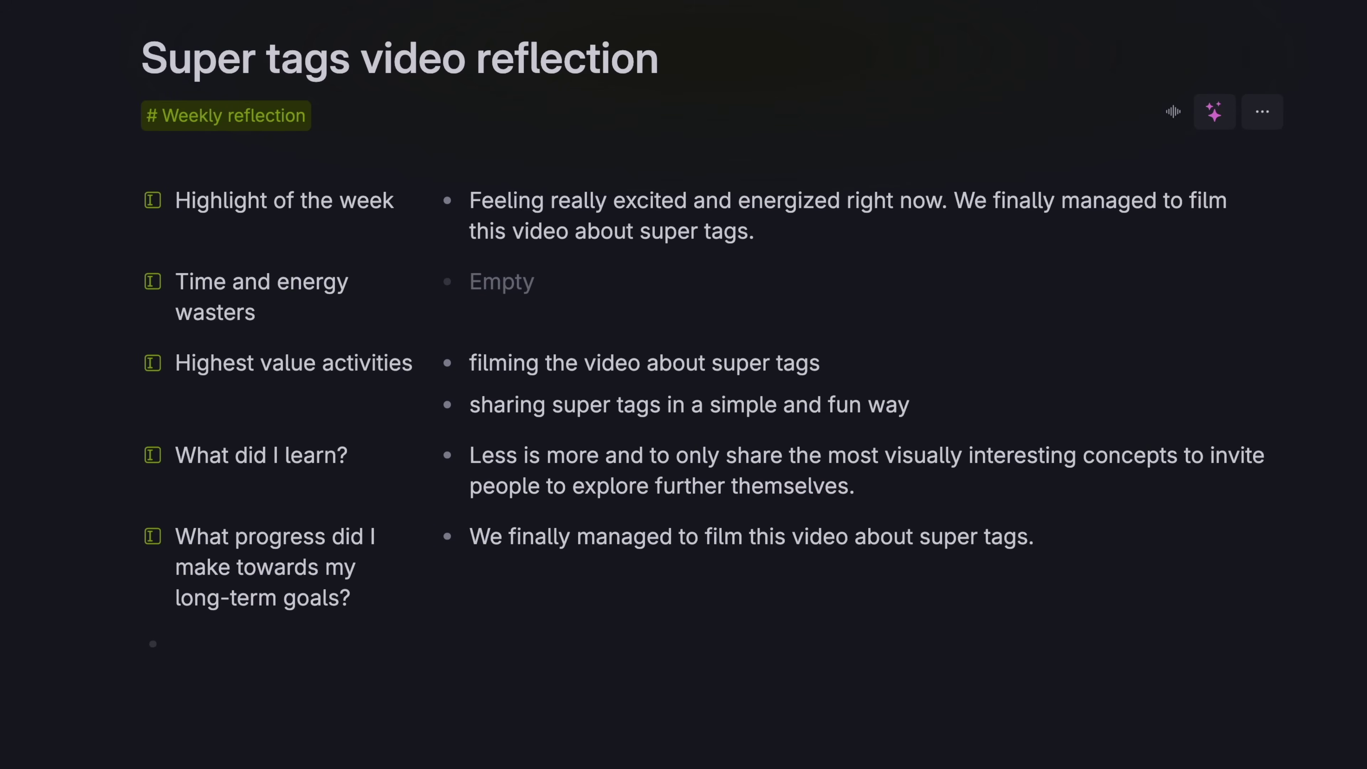
{"action": "left_click", "coordinate": [1188, 120]}
{"action": "left_click", "coordinate": [295, 121]}
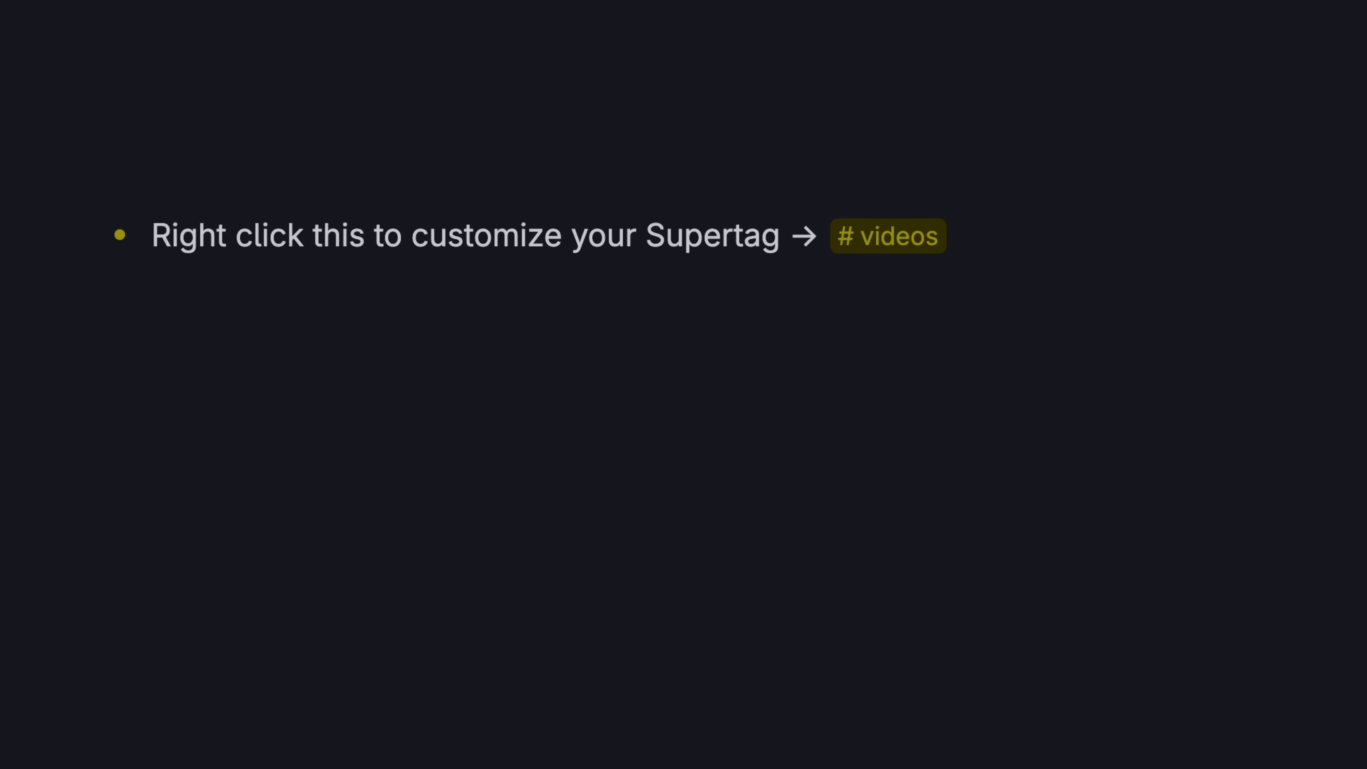
Step: Open the #videos tag configuration, widen the panel and expand its Content template
{"action": "right_click", "coordinate": [925, 237]}
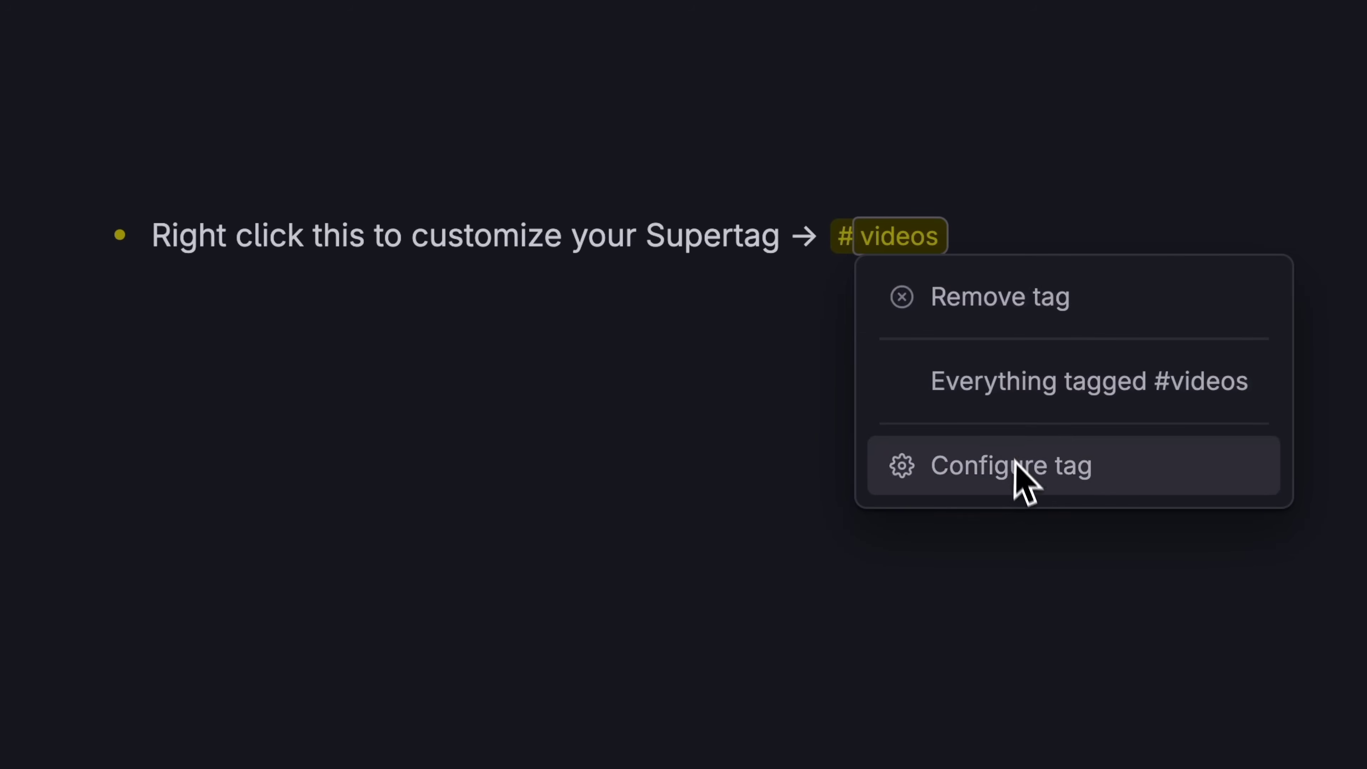
{"action": "left_click", "coordinate": [1017, 478]}
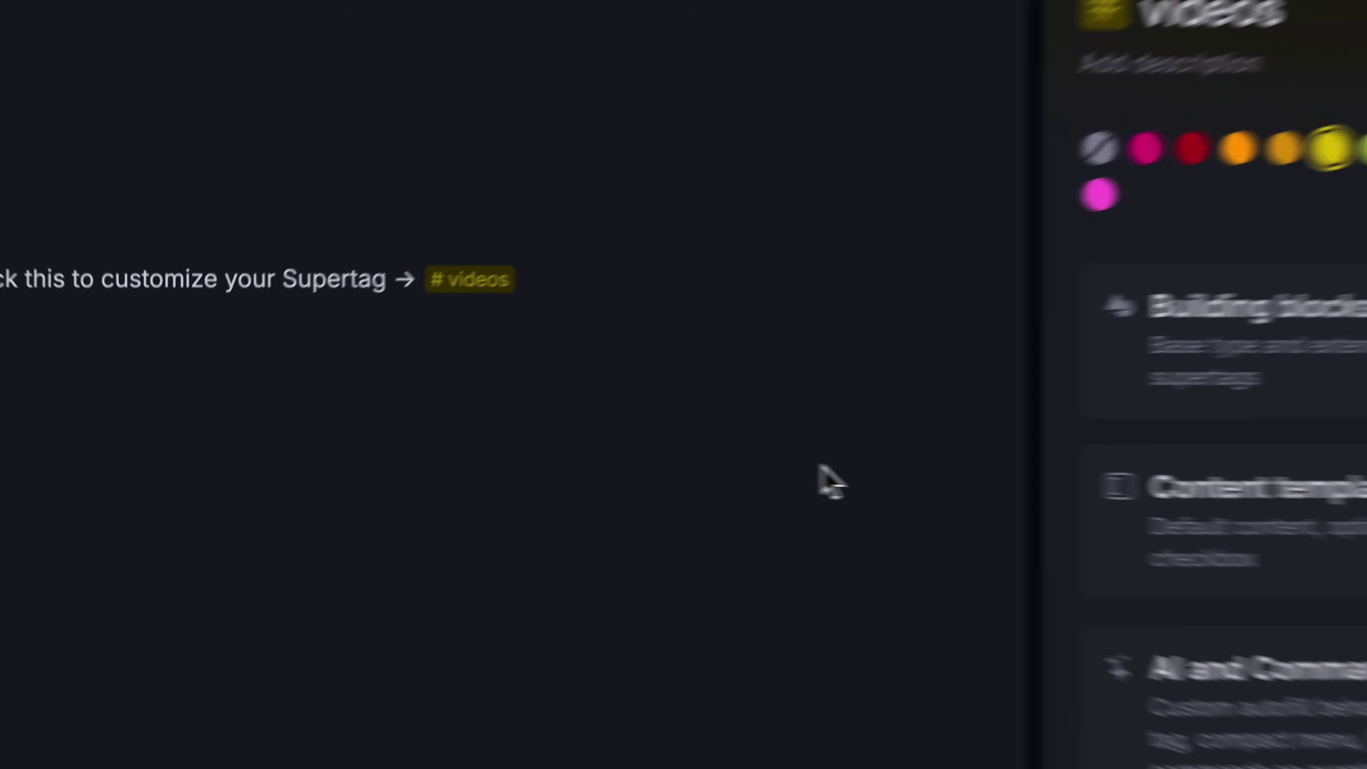
{"action": "left_click_drag", "start_coordinate": [842, 421], "coordinate": [631, 421]}
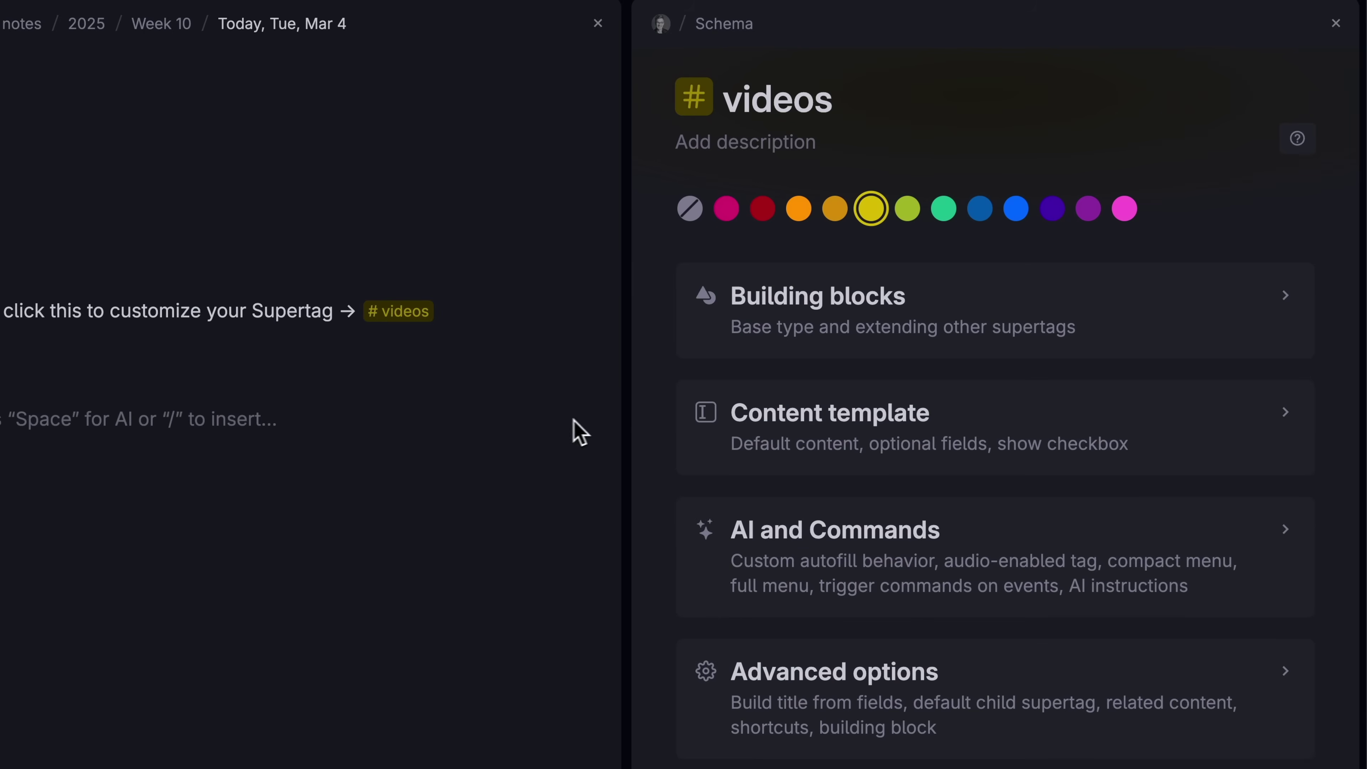
{"action": "left_click", "coordinate": [821, 463]}
{"action": "scroll", "coordinate": [848, 525], "scroll_direction": "down", "scroll_amount": 2}
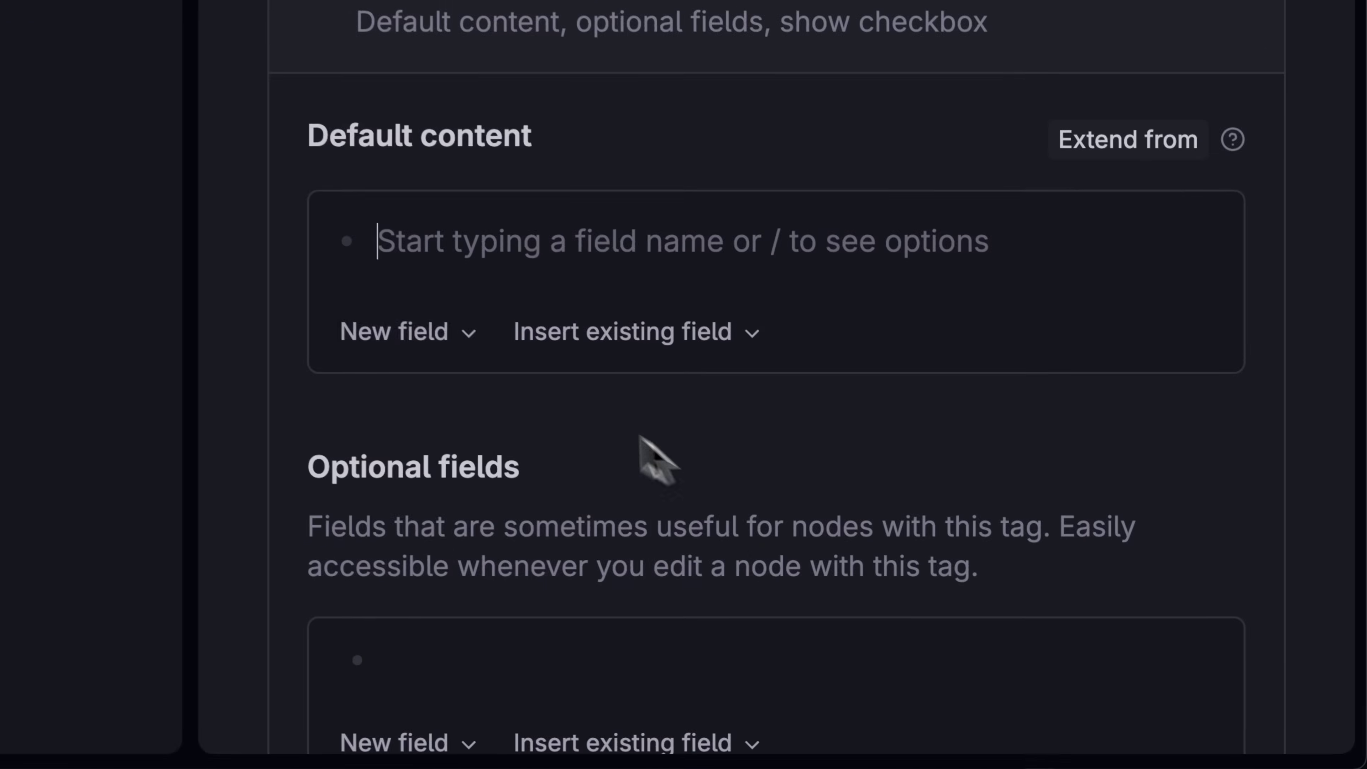
Step: Add a Video URL link field and a Thumbnail text field to the template
{"action": "left_click", "coordinate": [463, 333]}
{"action": "left_click", "coordinate": [496, 626]}
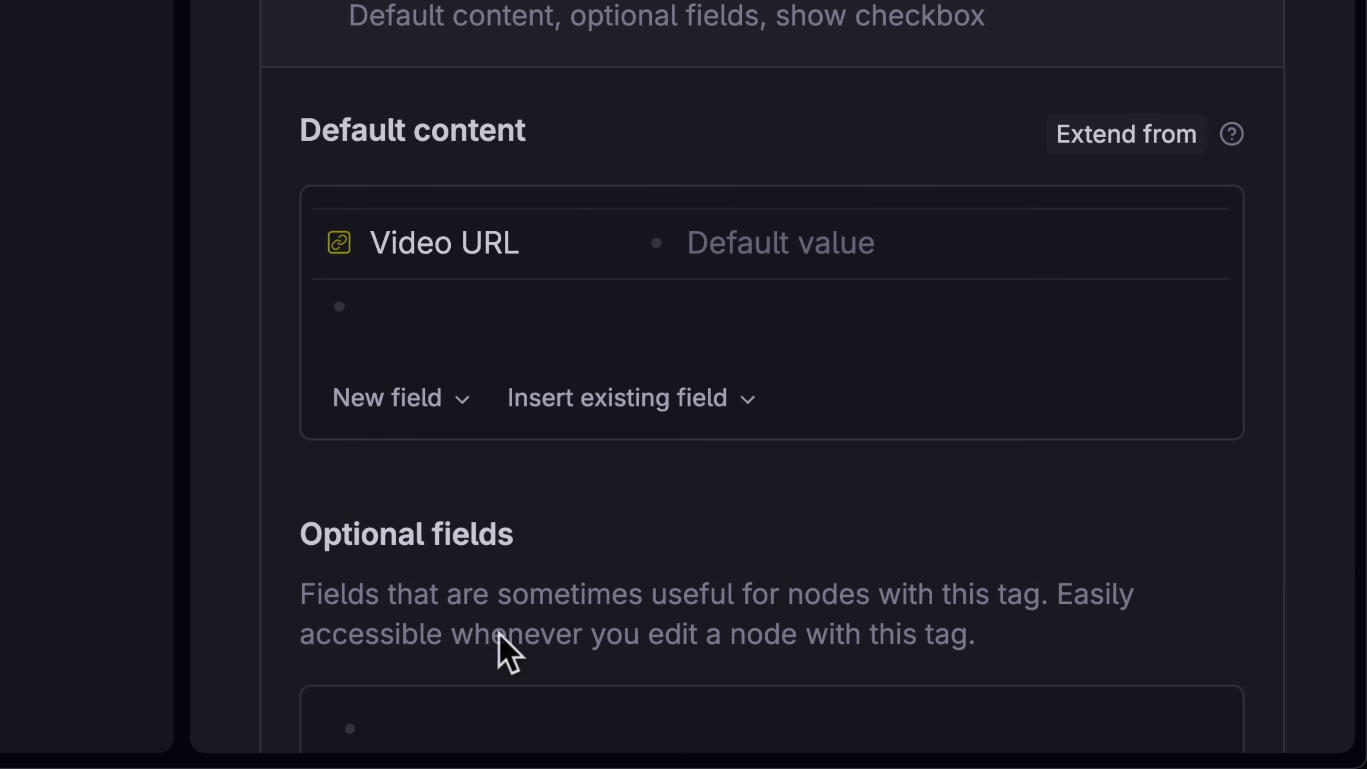
{"action": "left_click", "coordinate": [450, 388]}
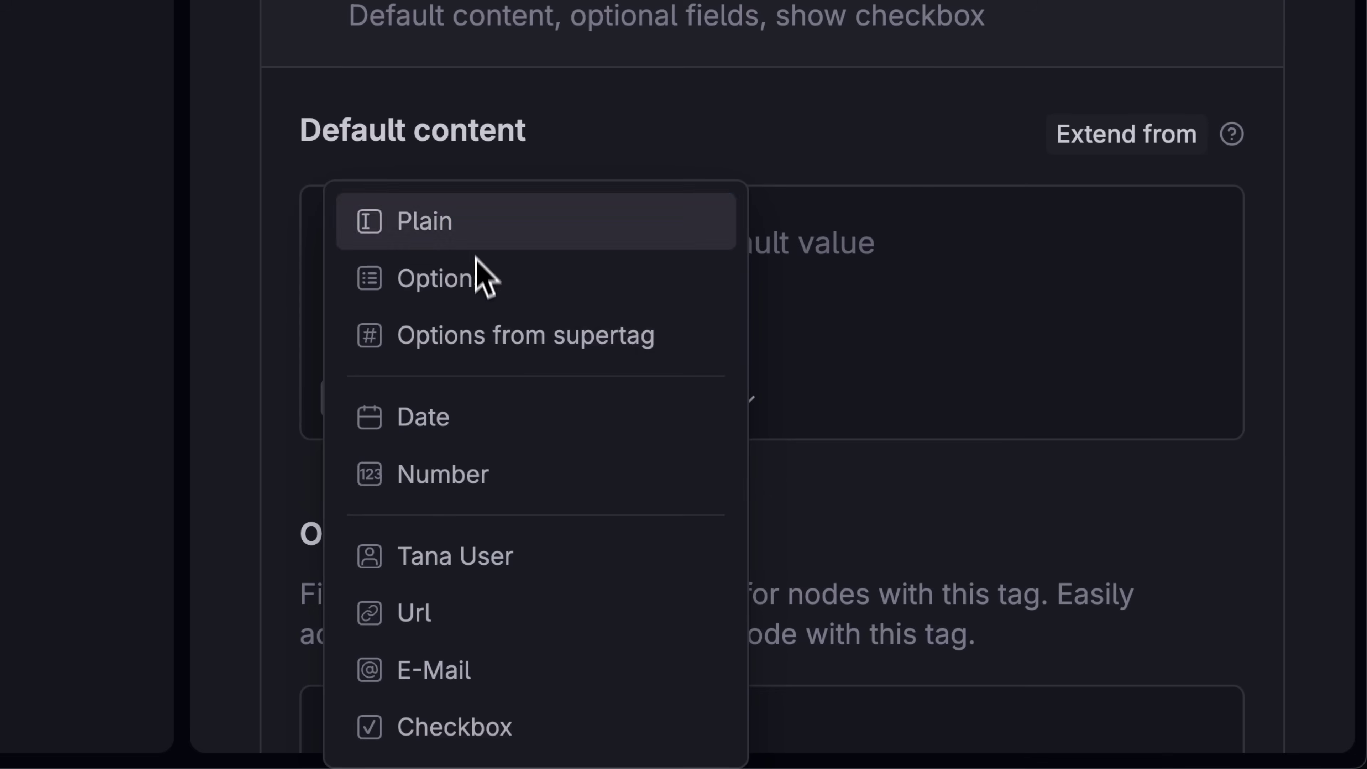
{"action": "left_click", "coordinate": [482, 243]}
{"action": "key", "text": "super+a"}
{"action": "type", "text": "Thumbnail"}
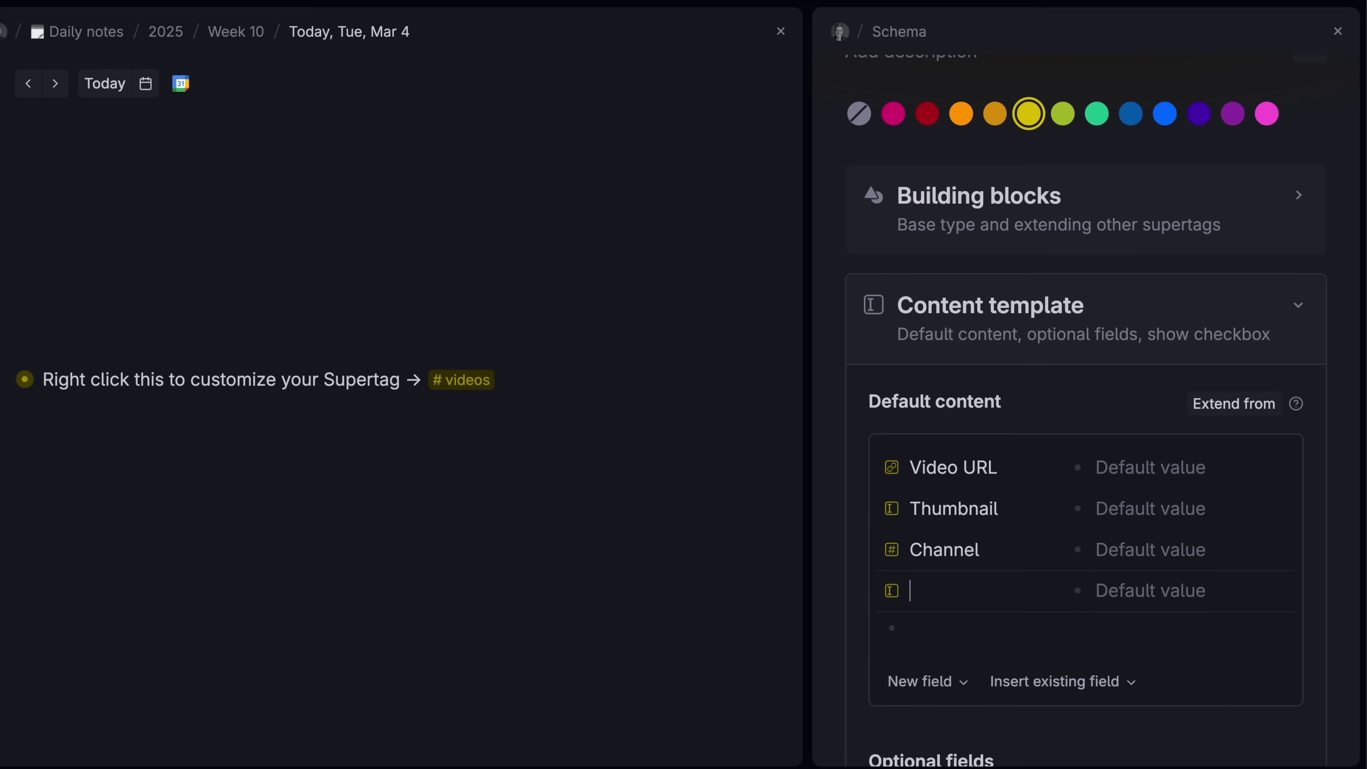
Step: Make Rating an options field with pre-determined values A to F
{"action": "left_click", "coordinate": [892, 590]}
{"action": "left_click", "coordinate": [966, 253]}
{"action": "left_click", "coordinate": [974, 330]}
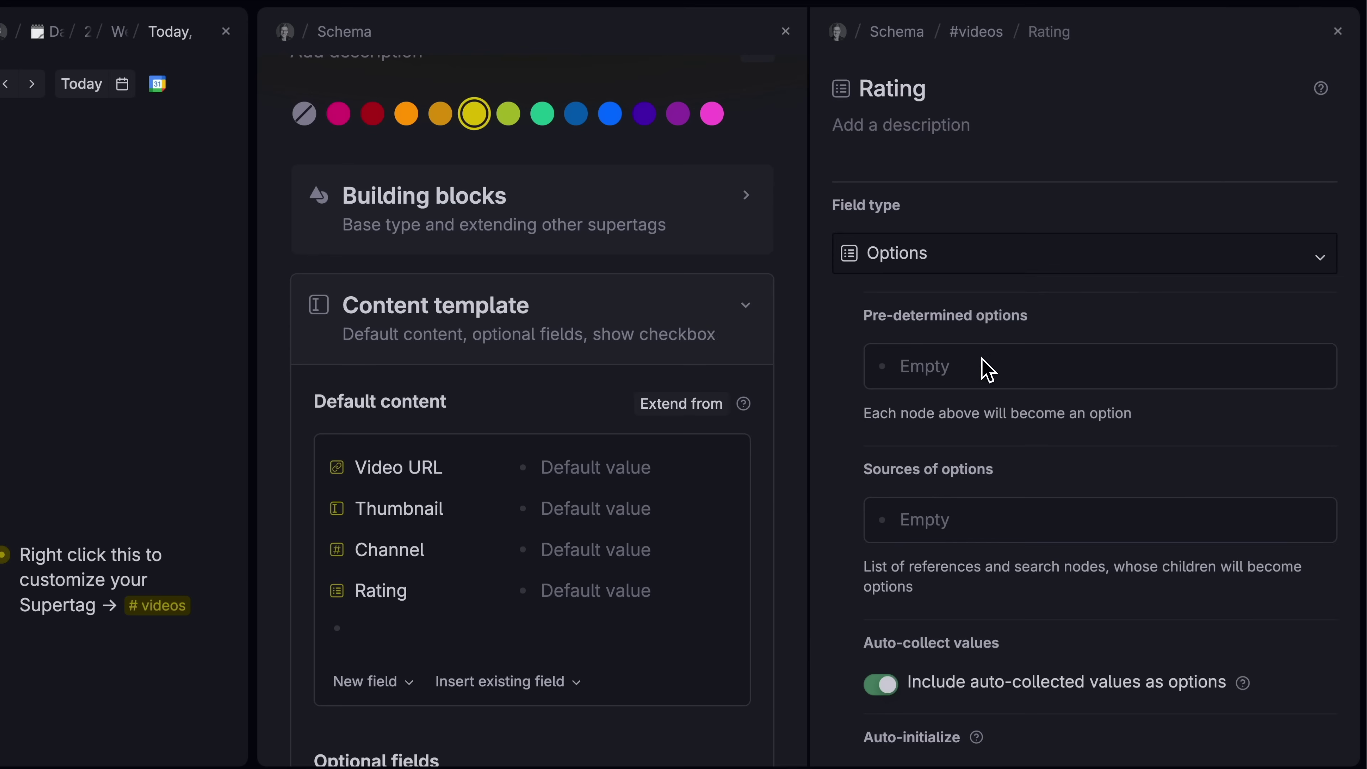
{"action": "left_click", "coordinate": [982, 369]}
{"action": "type", "text": "A B C"}
{"action": "key", "text": "Return"}
{"action": "type", "text": "D"}
{"action": "key", "text": "Return"}
{"action": "type", "text": "F"}
Step: Add a Date Watched field and set its type to Date
{"action": "key", "text": "Escape"}
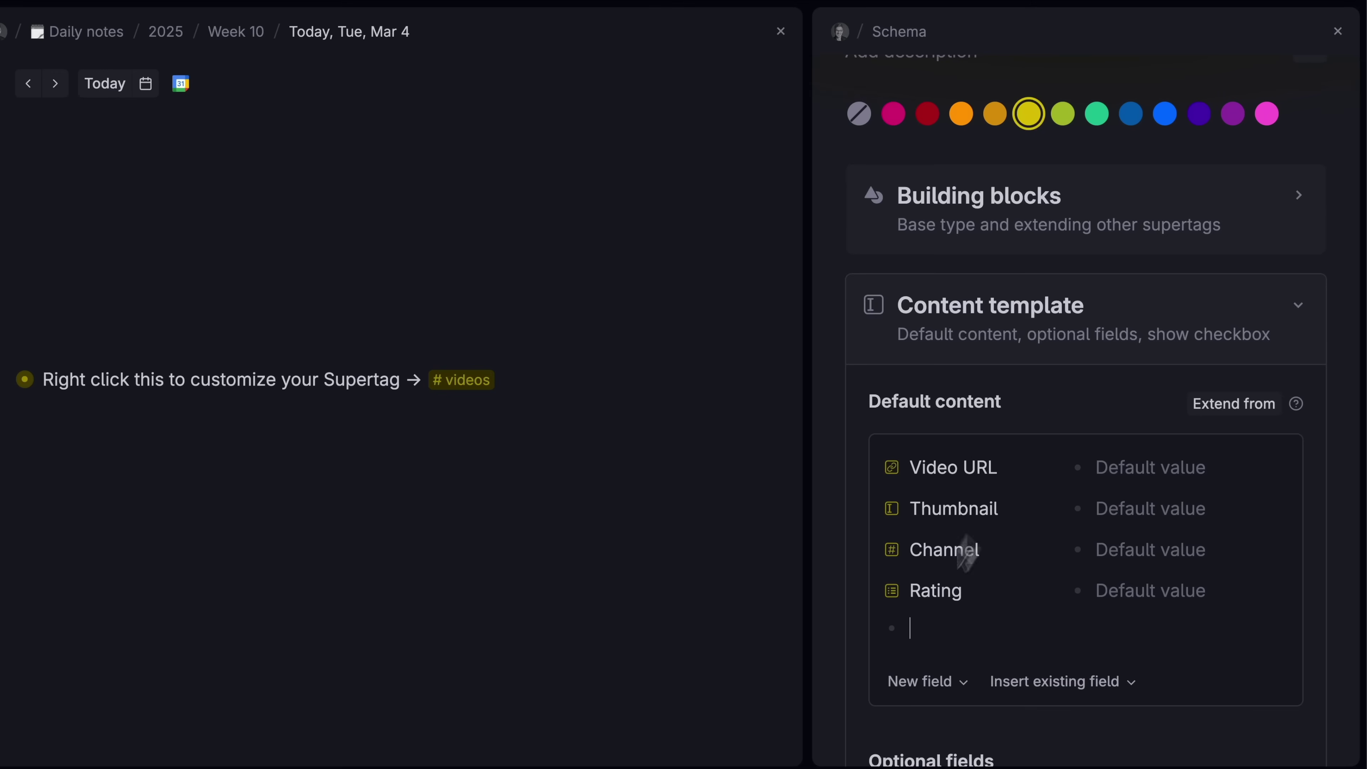
{"action": "type", "text": ">Date Watched"}
{"action": "key", "text": "Escape"}
{"action": "right_click", "coordinate": [906, 647]}
{"action": "mouse_move", "coordinate": [919, 619]}
{"action": "key", "text": "Escape"}
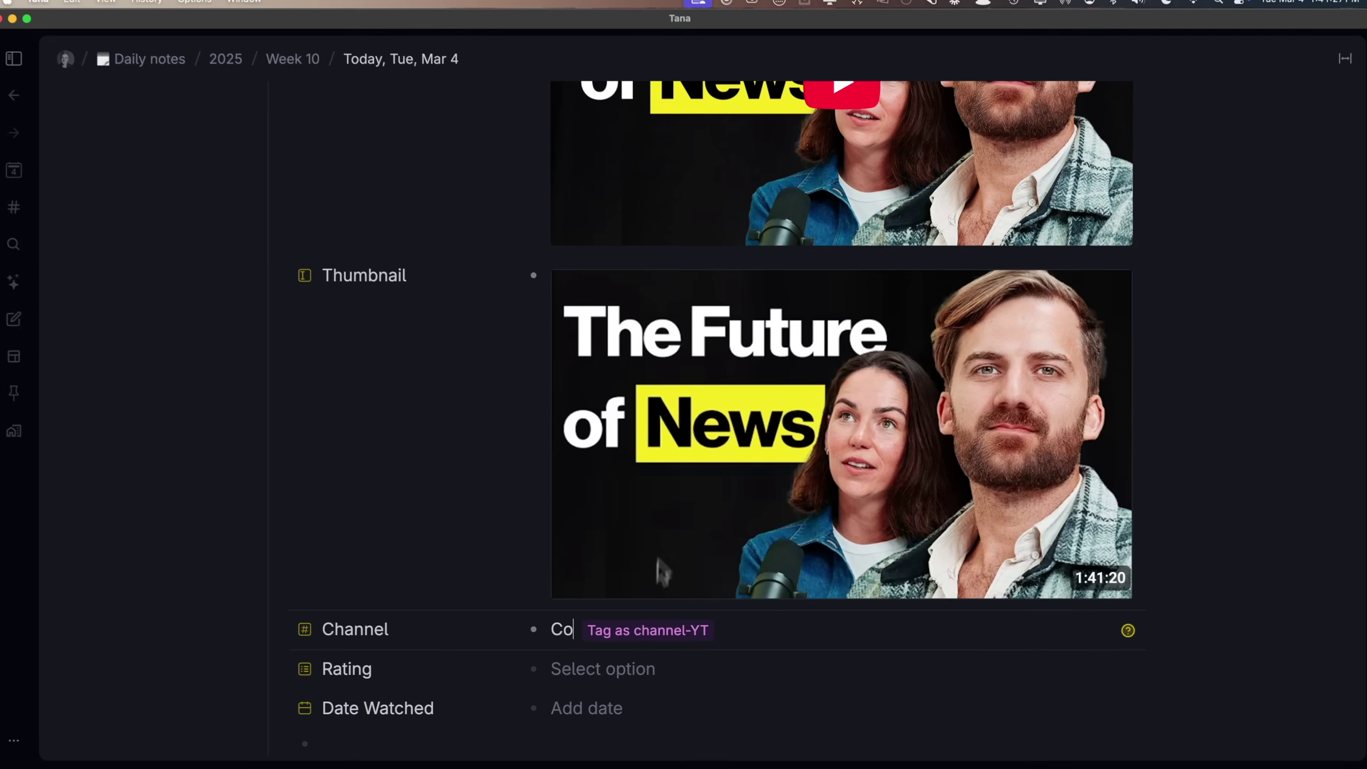
Step: Tag the video's channel entry as #channel-YT
{"action": "key", "text": "Return"}
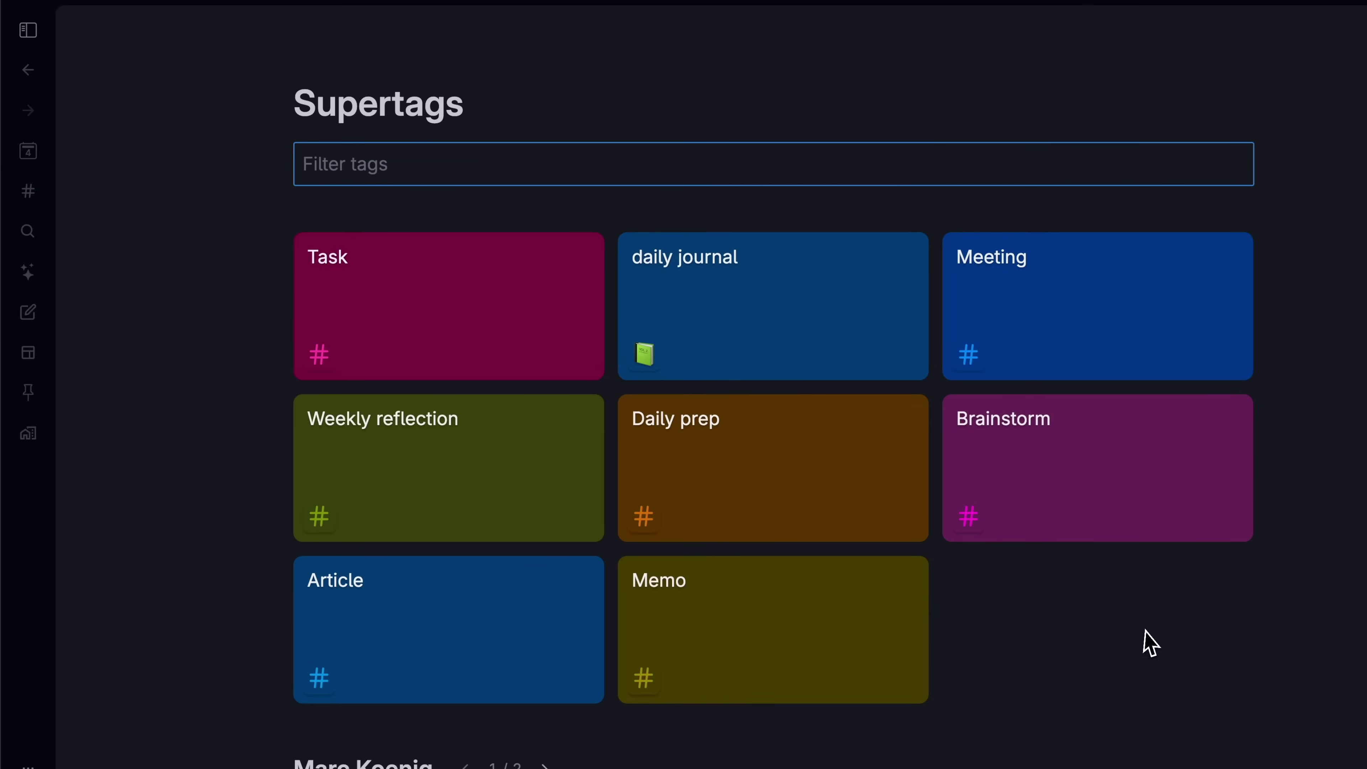
Step: Pin the #videos supertag from the second page of the Supertags list
{"action": "scroll", "coordinate": [1149, 641], "scroll_direction": "down", "scroll_amount": 5}
{"action": "scroll", "coordinate": [1149, 640], "scroll_direction": "down", "scroll_amount": 5}
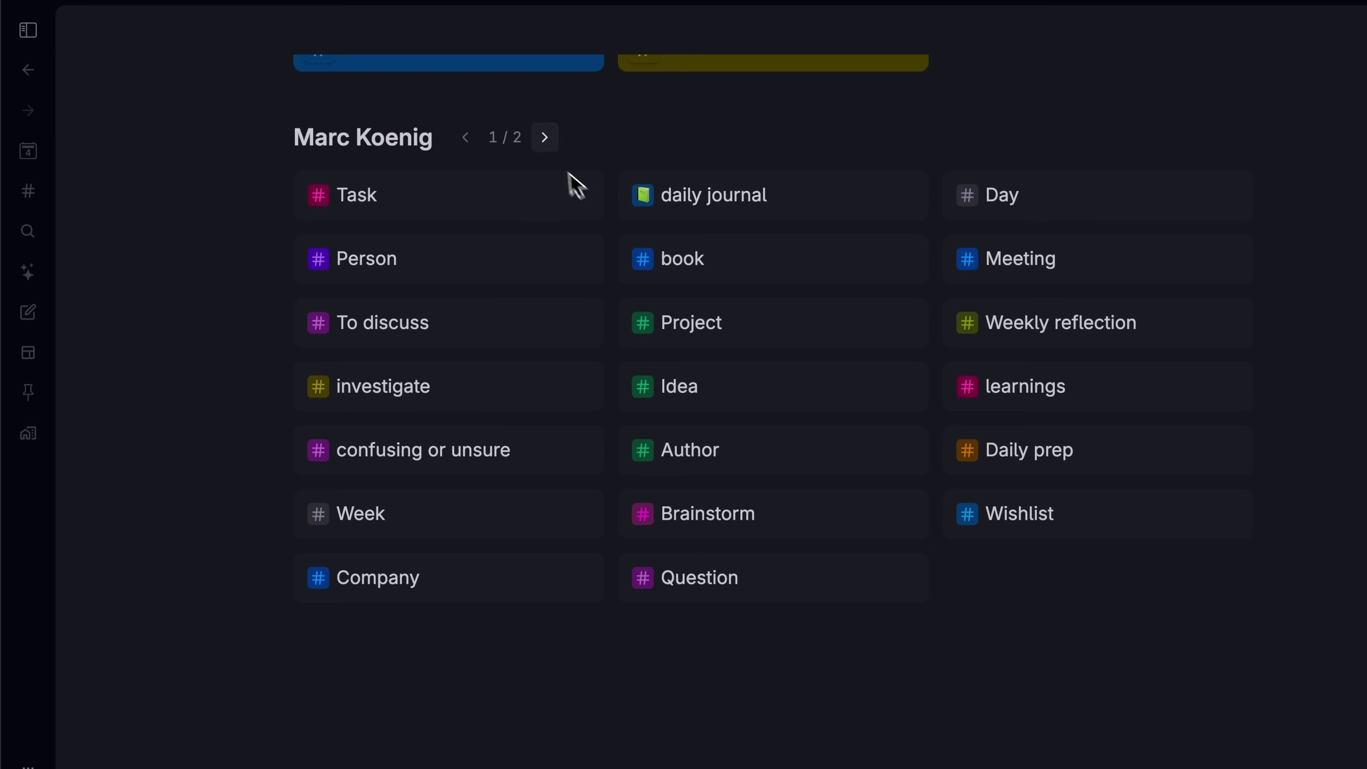
{"action": "left_click", "coordinate": [549, 145]}
{"action": "mouse_move", "coordinate": [796, 207]}
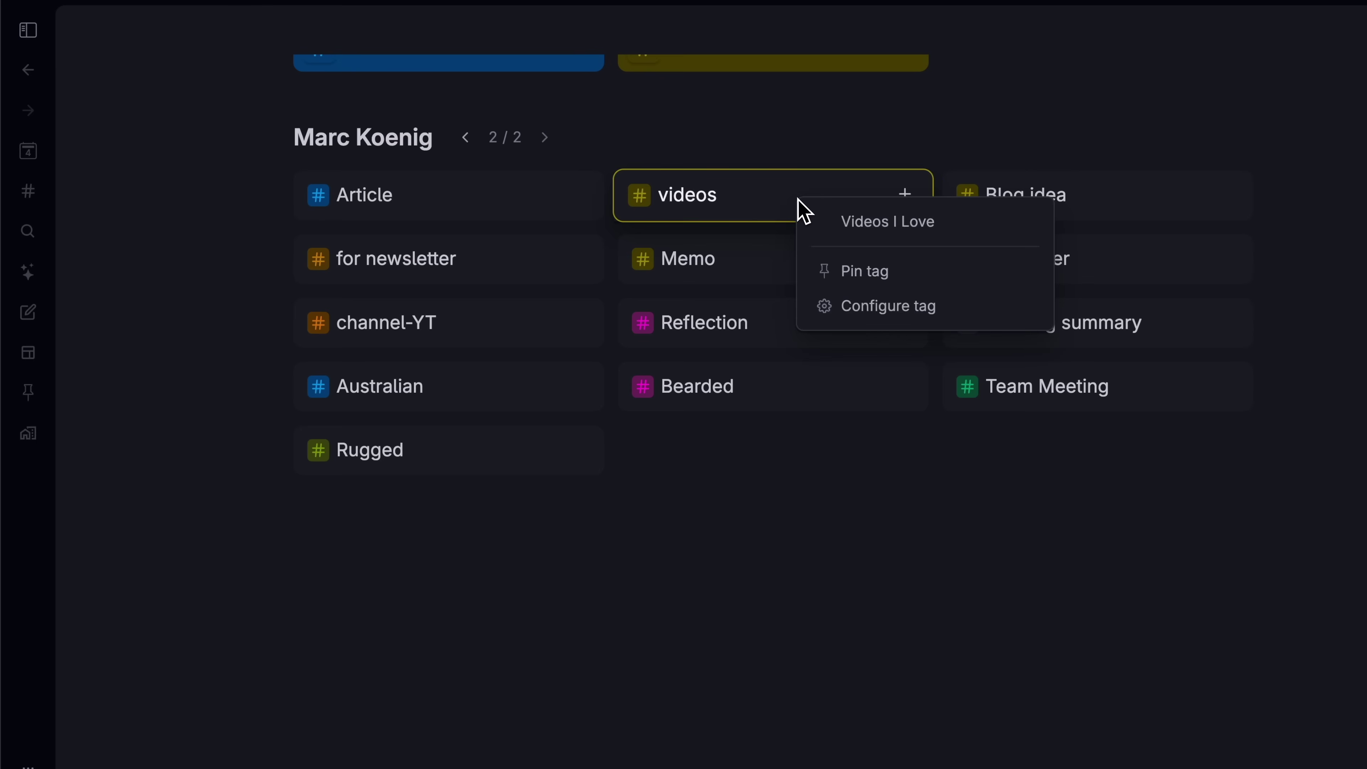
{"action": "left_click", "coordinate": [860, 270]}
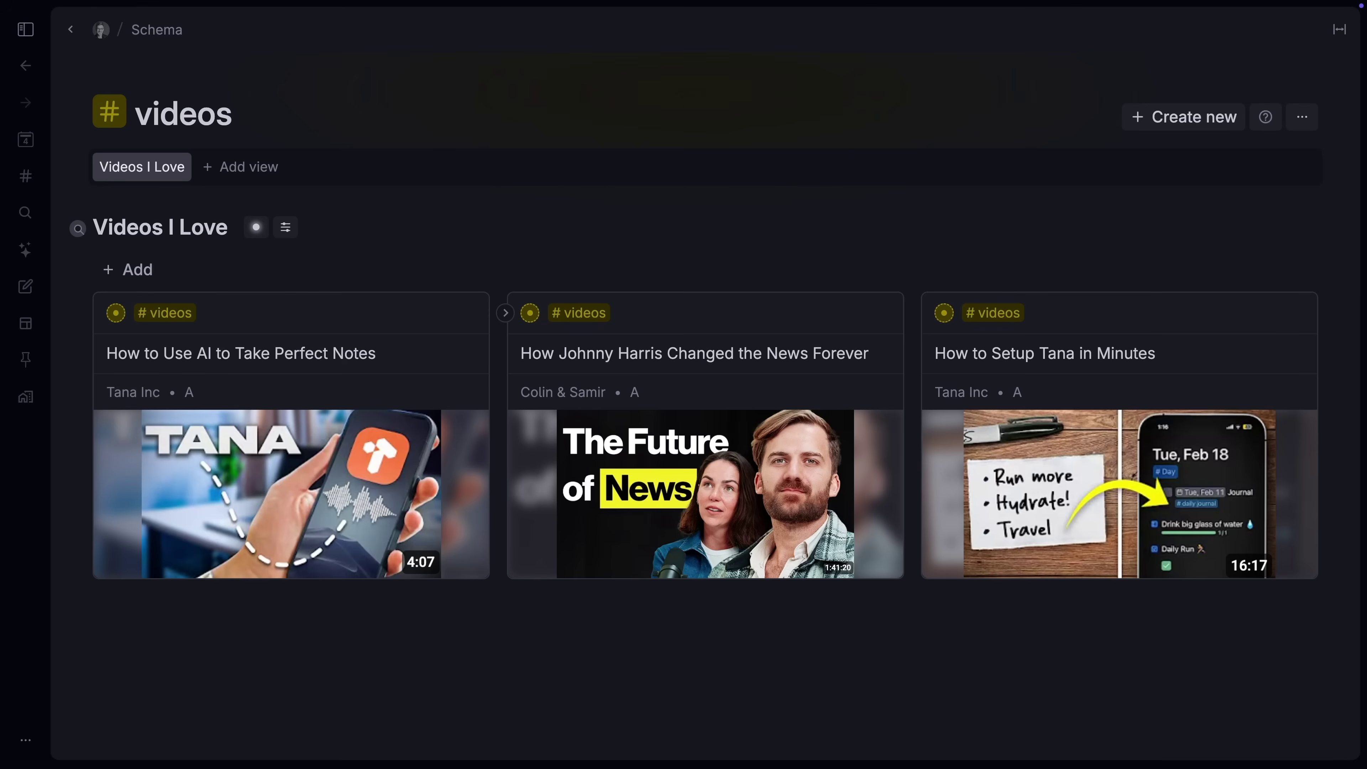
Step: On the workspace home, add 'My Videos' with a nested search node for #videos
{"action": "mouse_move", "coordinate": [32, 412]}
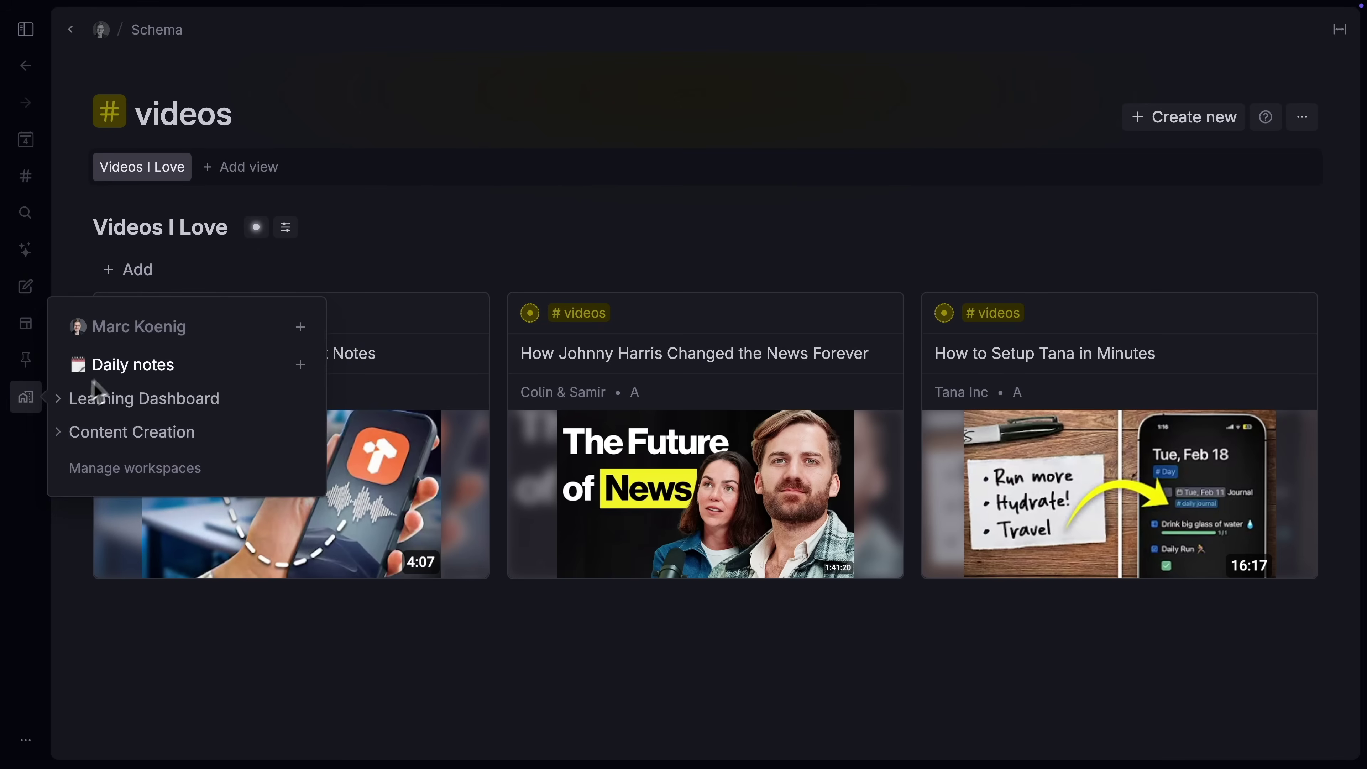
{"action": "left_click", "coordinate": [139, 326]}
{"action": "type", "text": "My Videos"}
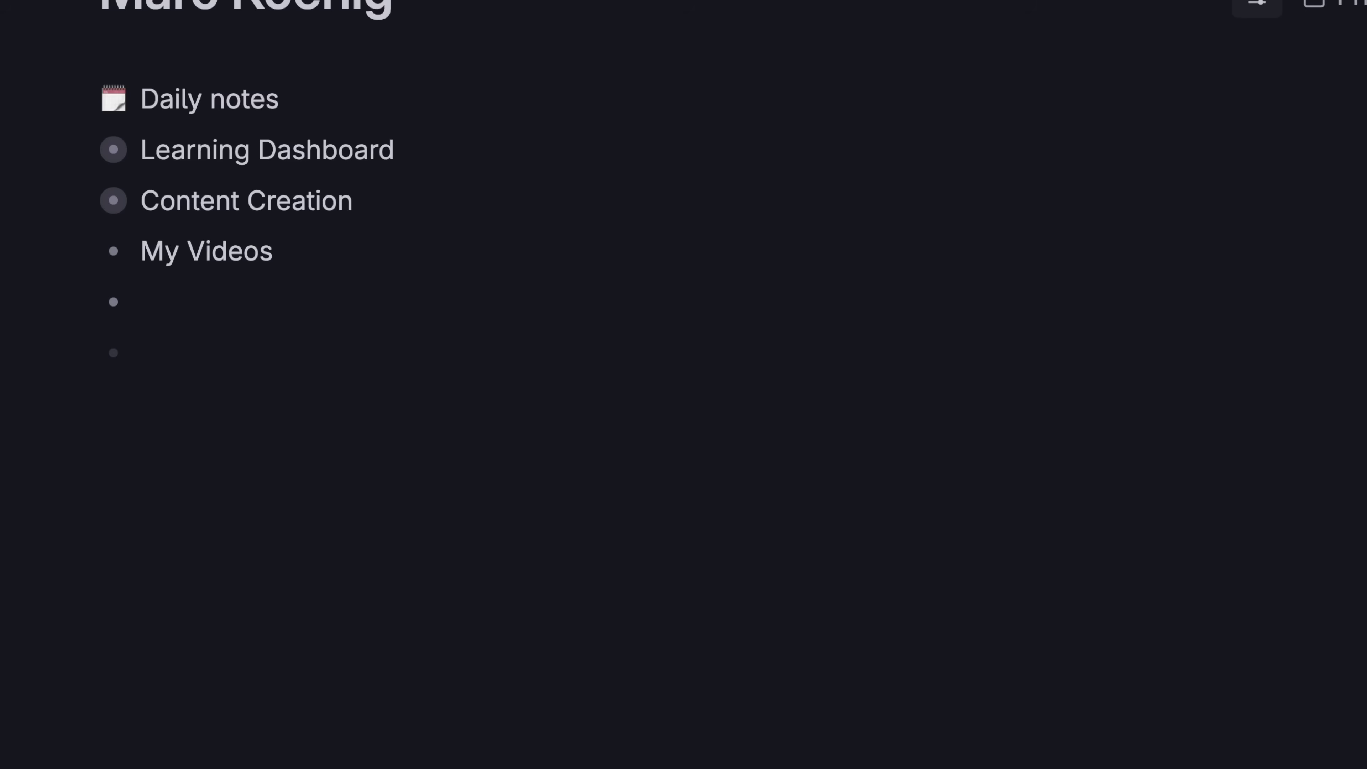
{"action": "key", "text": "Tab"}
{"action": "type", "text": "/"}
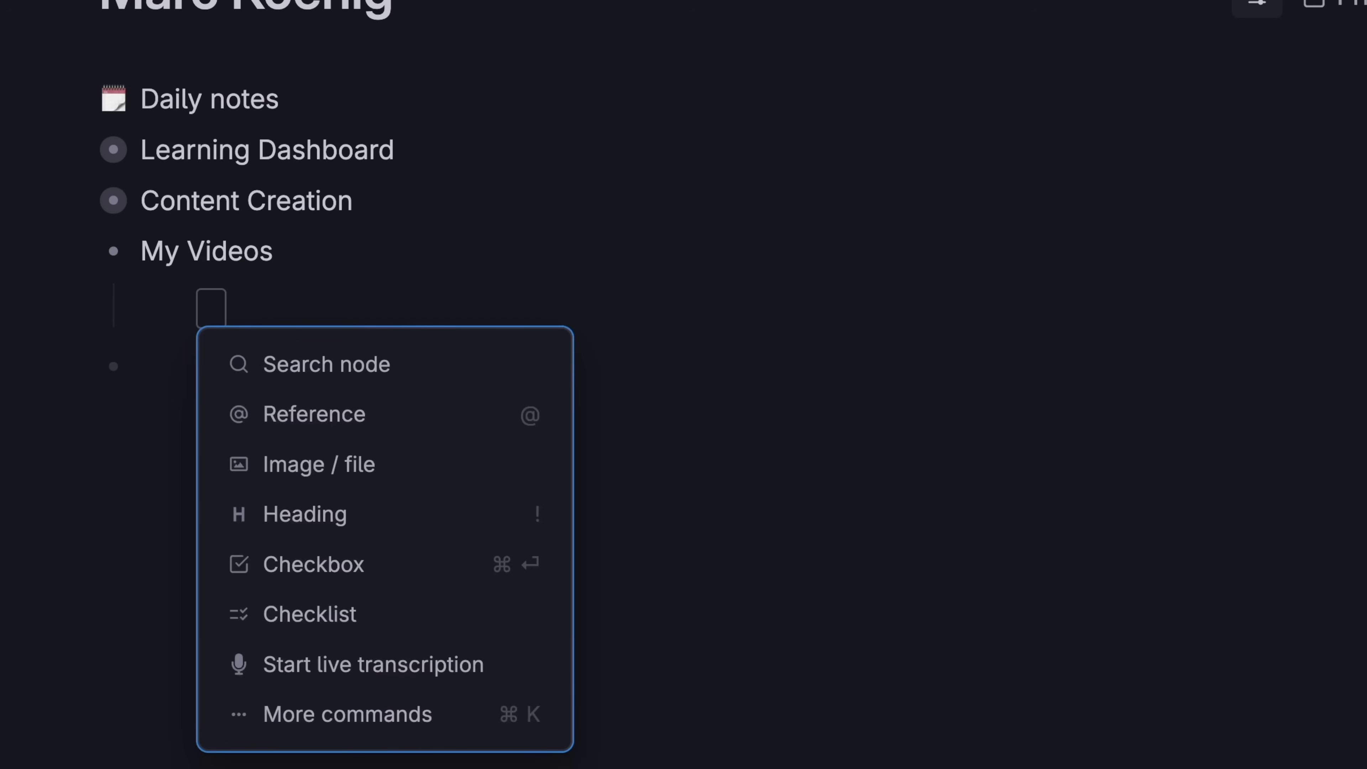
{"action": "key", "text": "Return"}
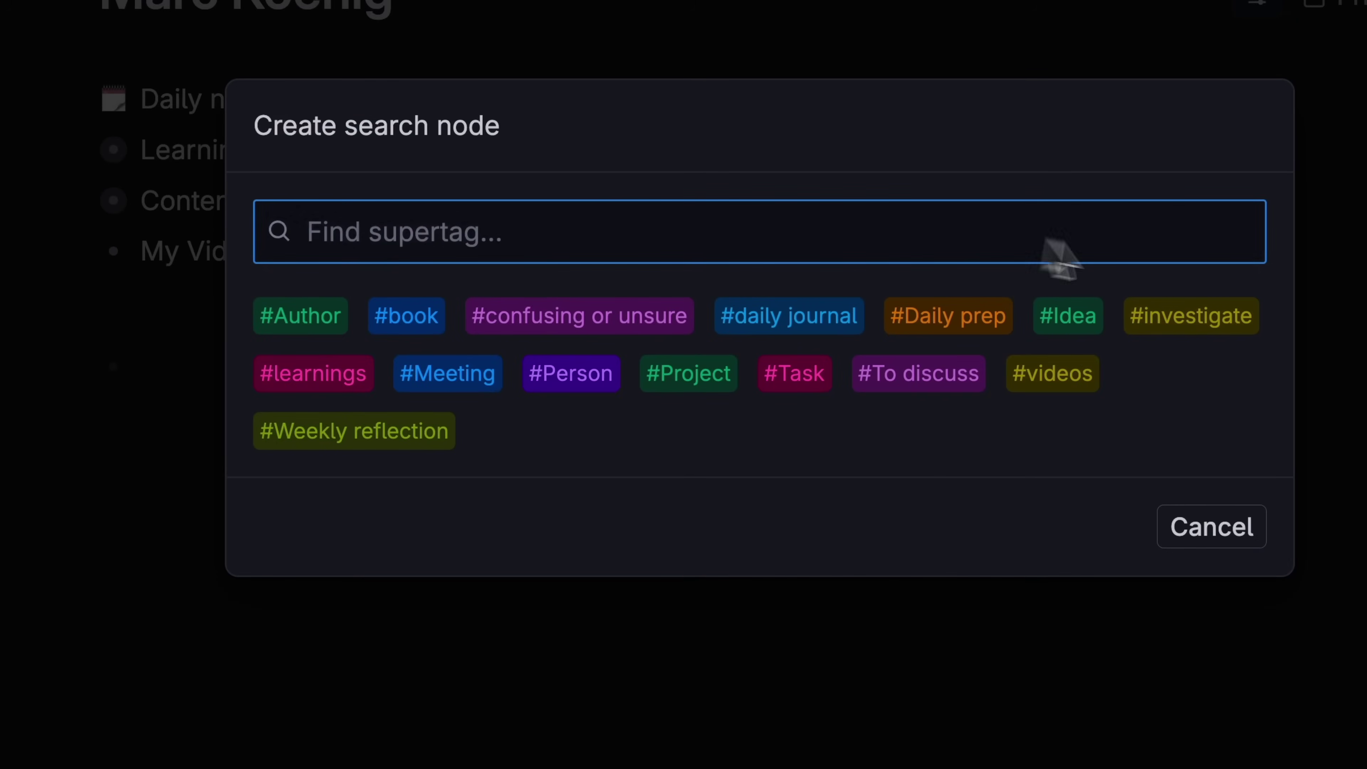
{"action": "left_click", "coordinate": [1079, 387]}
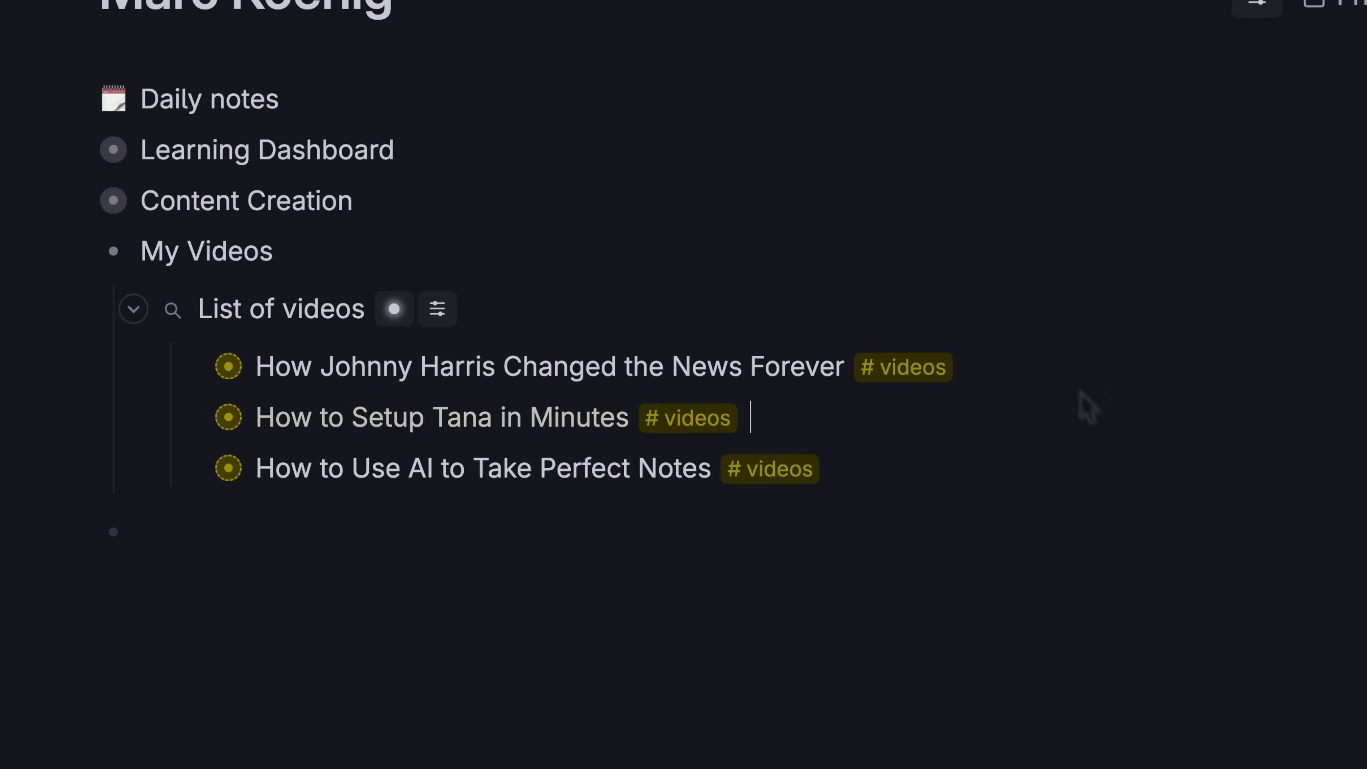
Step: Preview each of the three found videos by expanding and collapsing them
{"action": "left_click", "coordinate": [191, 366]}
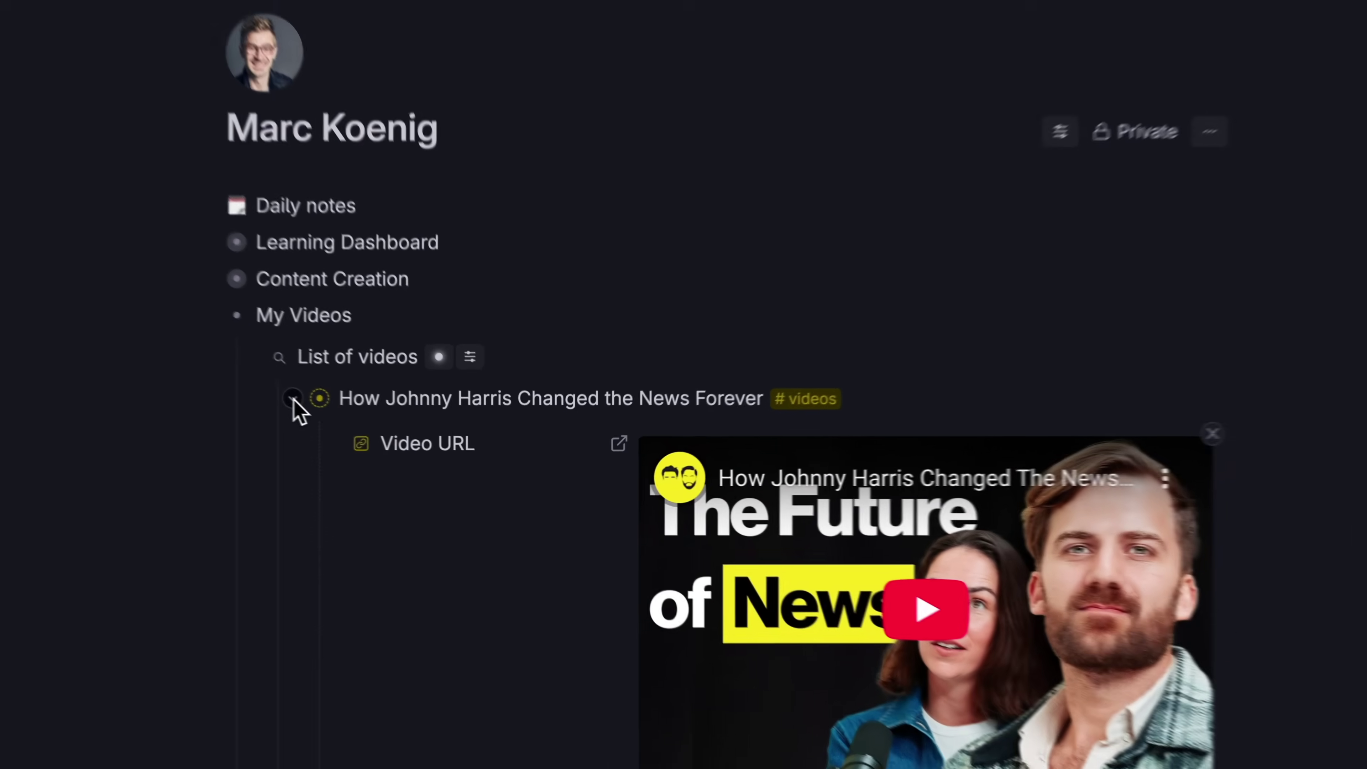
{"action": "left_click", "coordinate": [192, 367]}
{"action": "left_click", "coordinate": [327, 441]}
{"action": "left_click", "coordinate": [329, 442]}
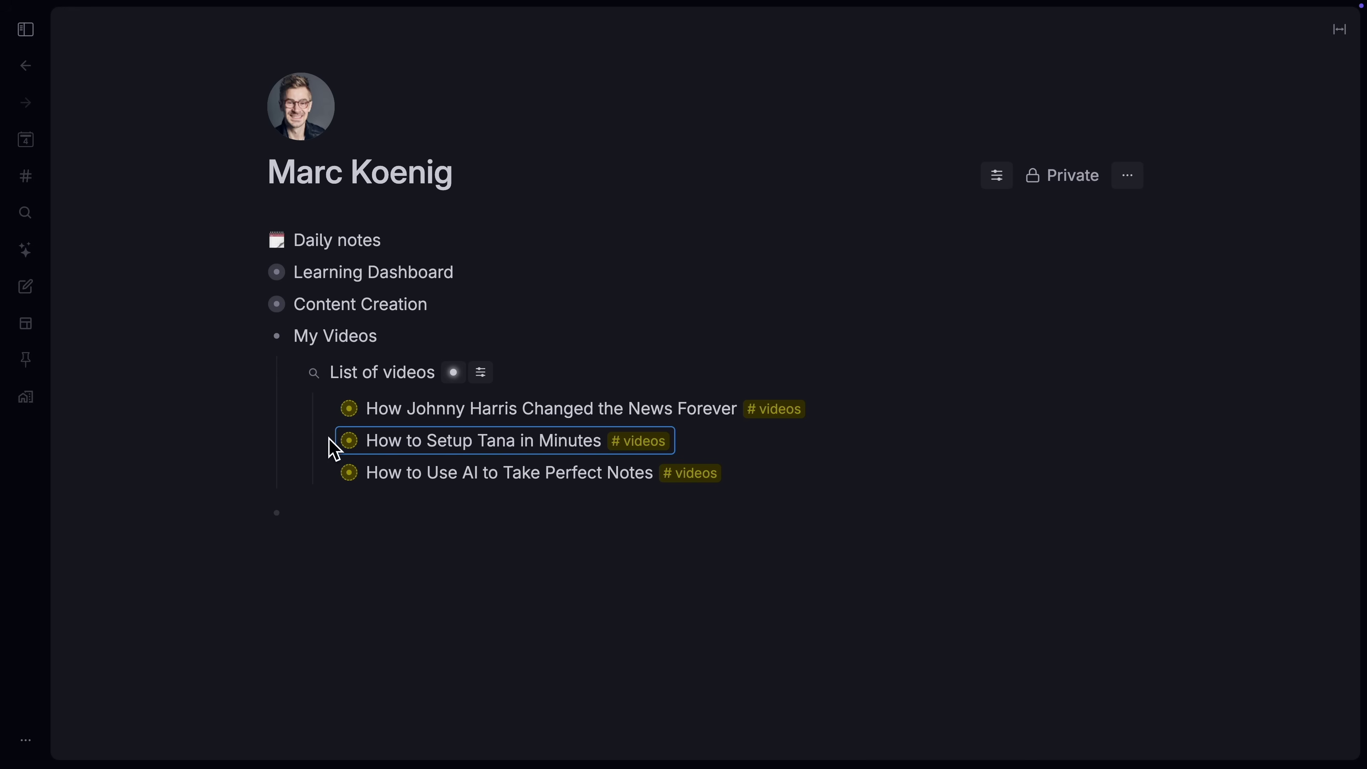
{"action": "left_click", "coordinate": [330, 473]}
{"action": "left_click", "coordinate": [331, 473]}
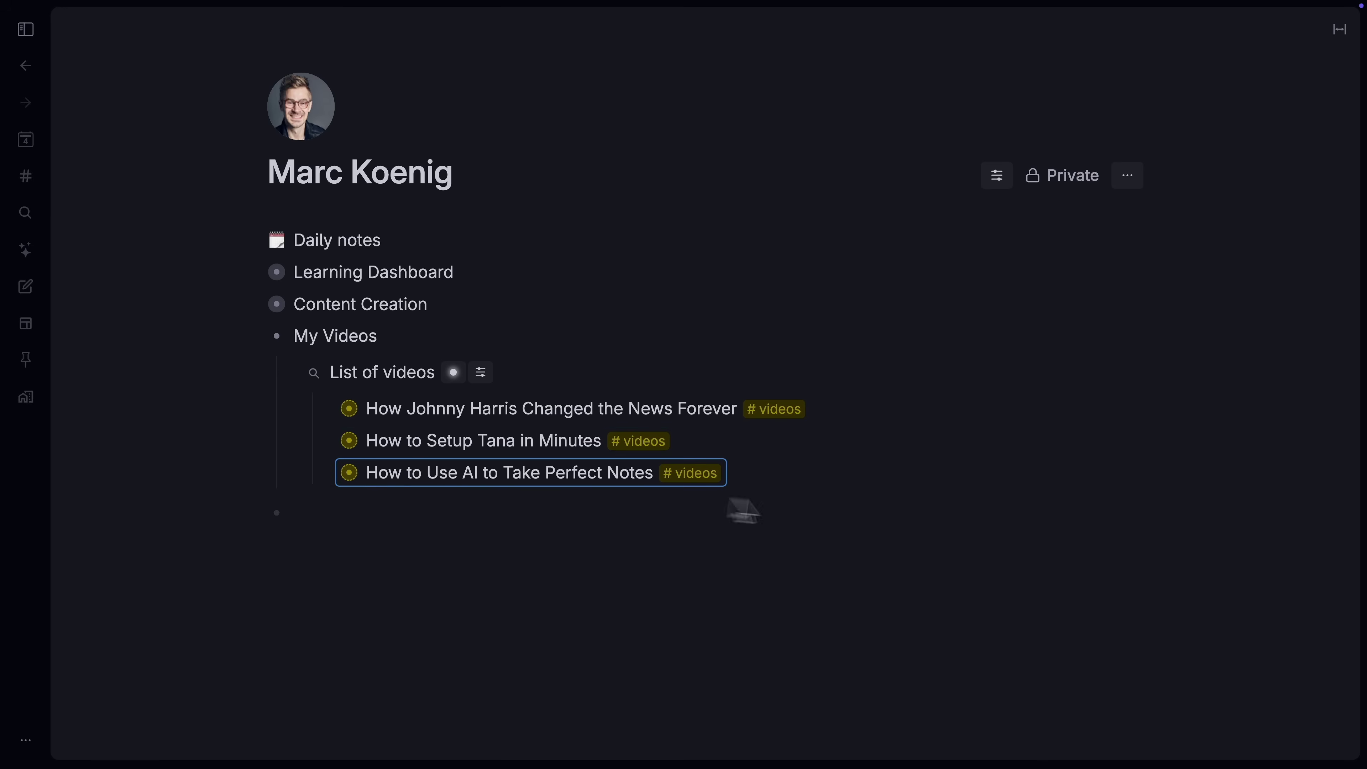
{"action": "left_click", "coordinate": [482, 377]}
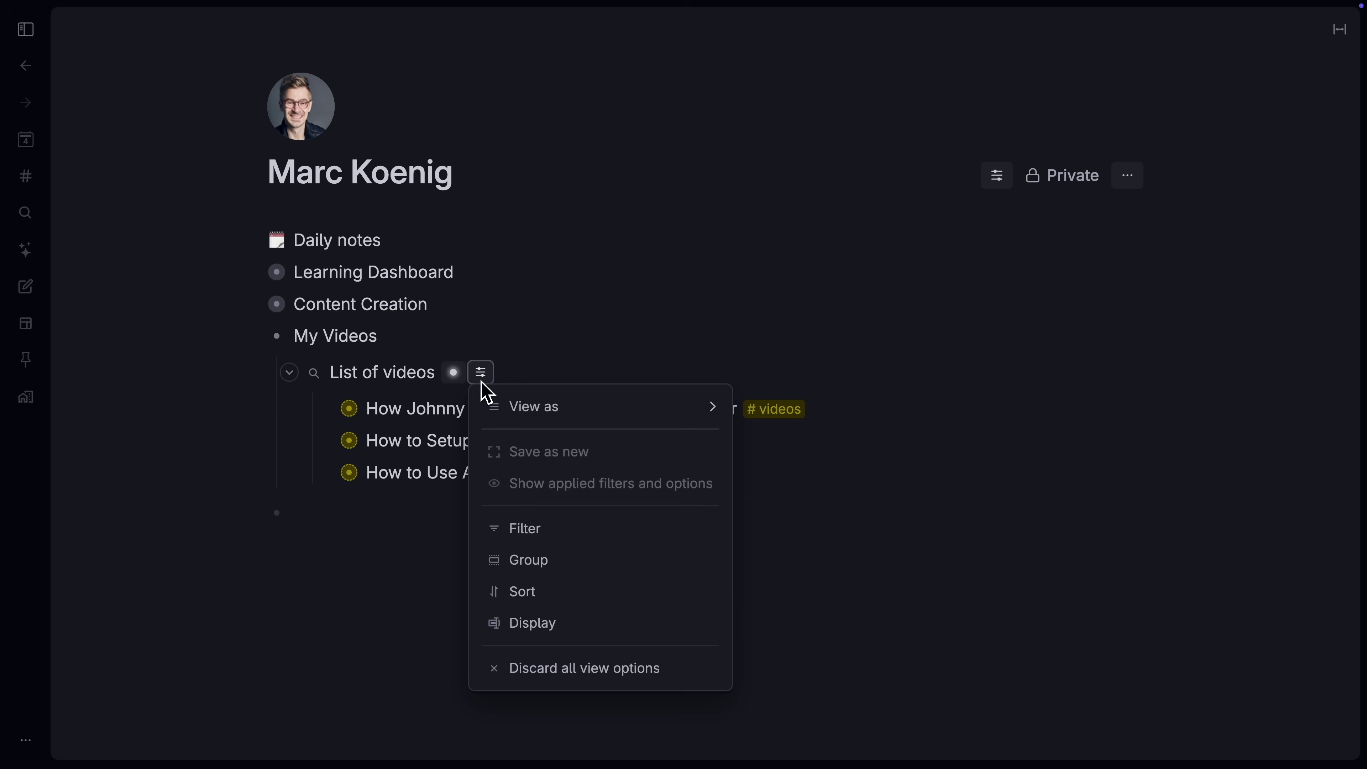
{"action": "mouse_move", "coordinate": [529, 406]}
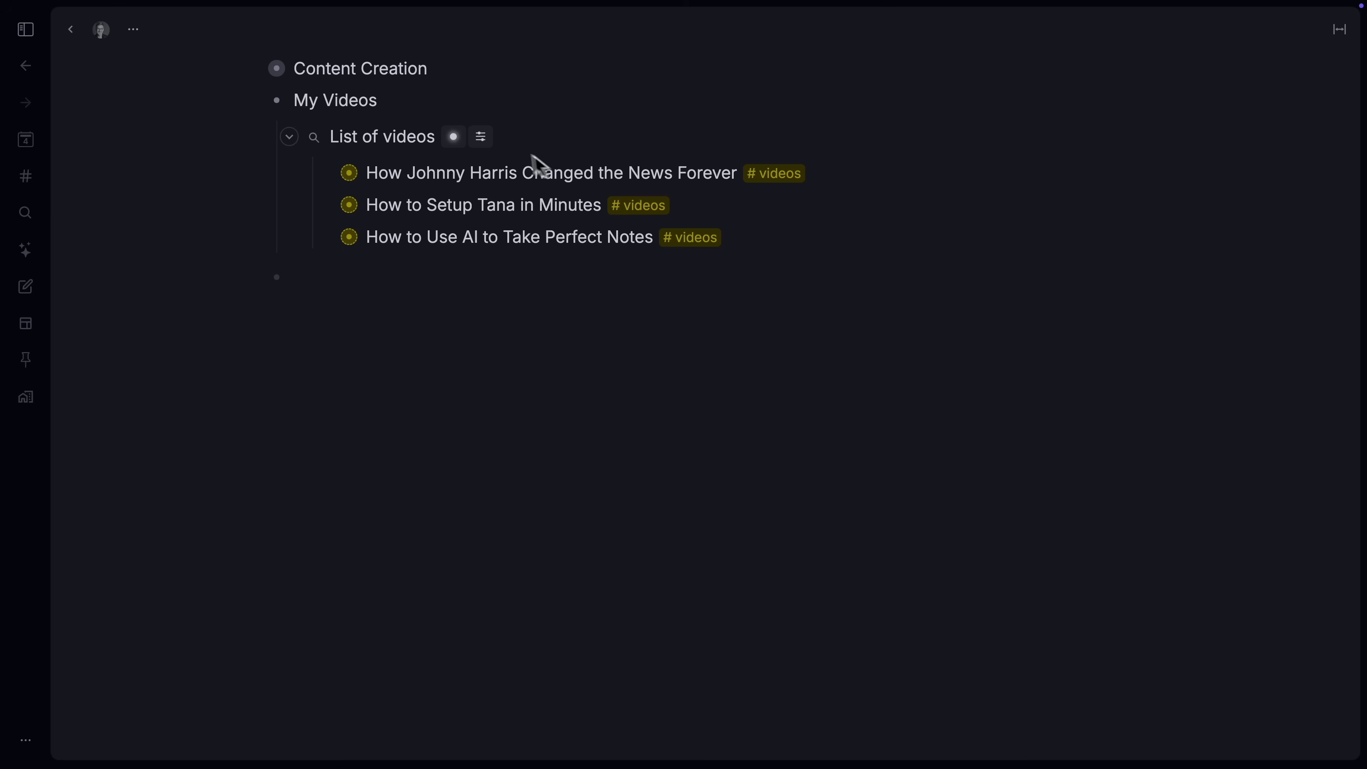
Step: Display the List of videos as a table sorted by Date Watched, oldest first
{"action": "left_click", "coordinate": [480, 137]}
{"action": "mouse_move", "coordinate": [562, 177]}
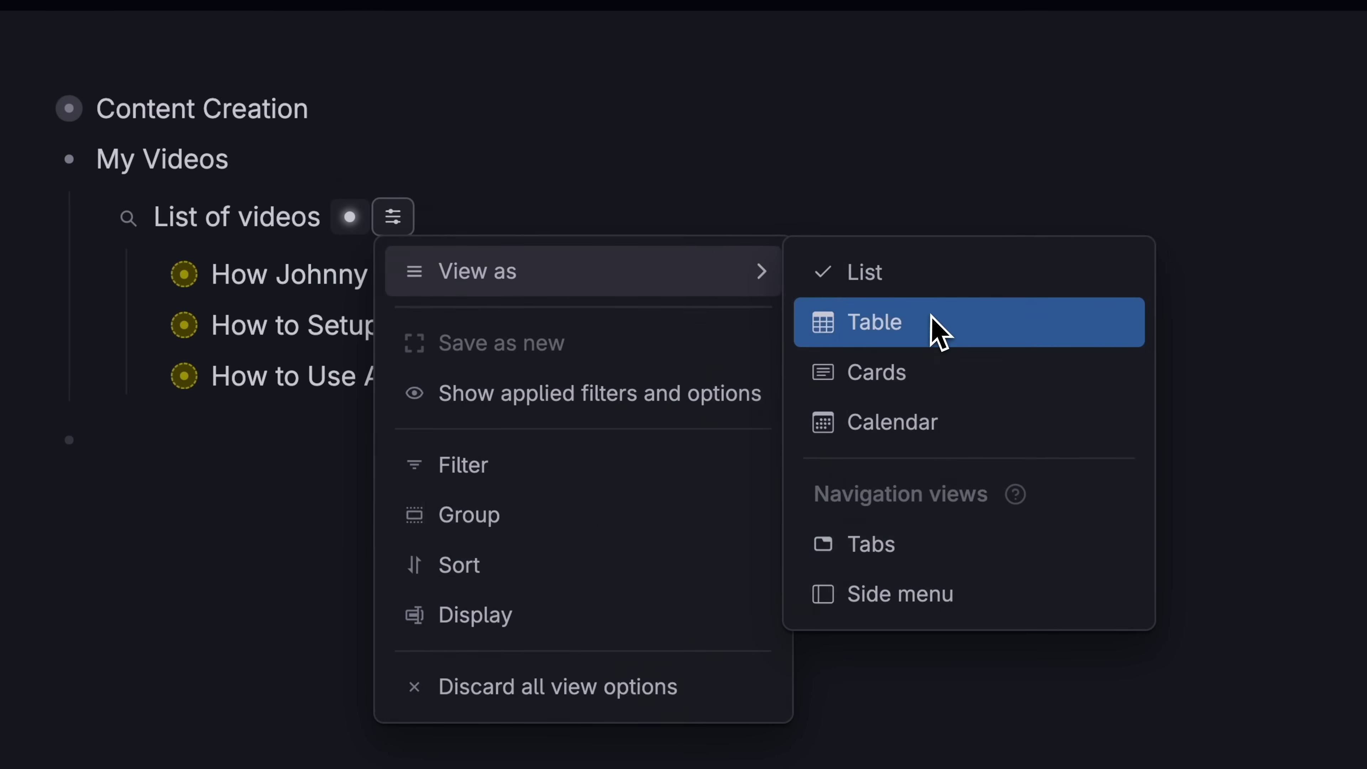
{"action": "left_click", "coordinate": [938, 332]}
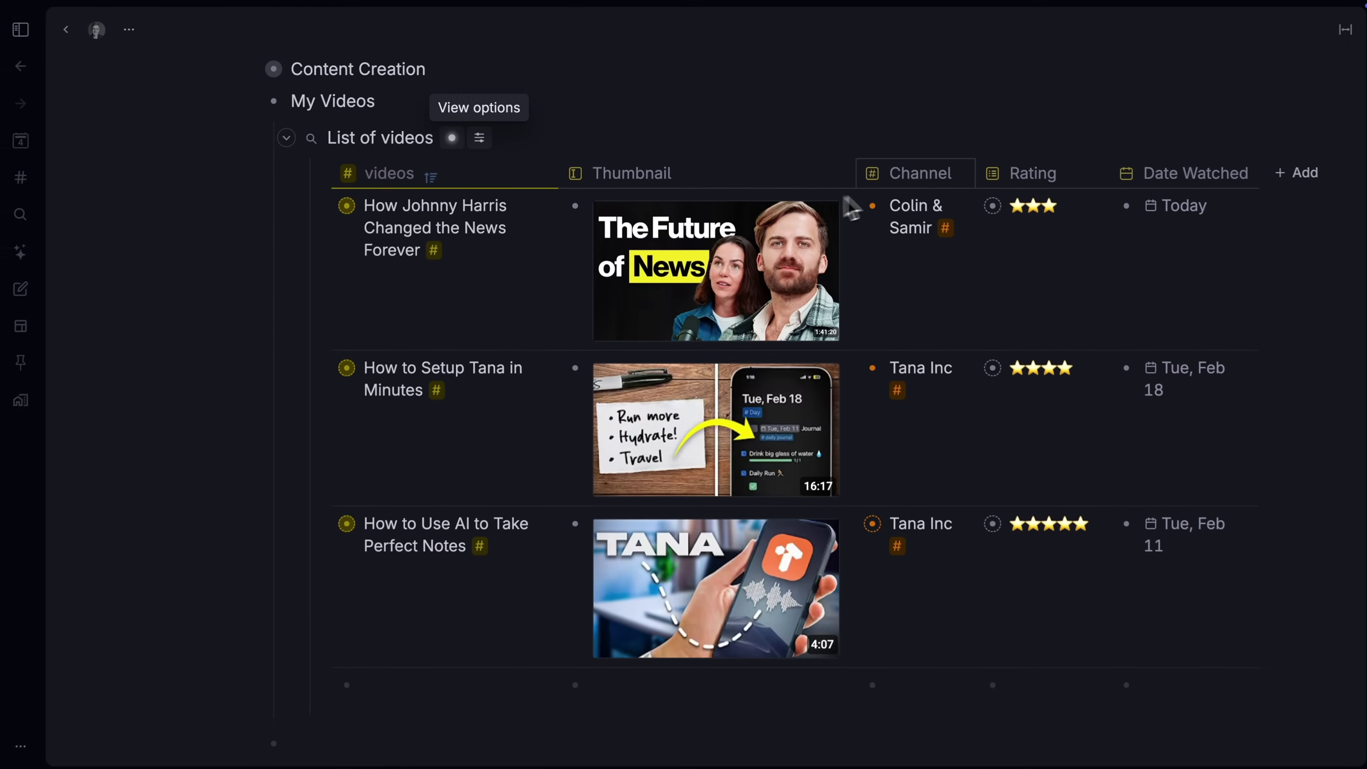
{"action": "left_click", "coordinate": [1148, 182]}
{"action": "mouse_move", "coordinate": [1162, 214]}
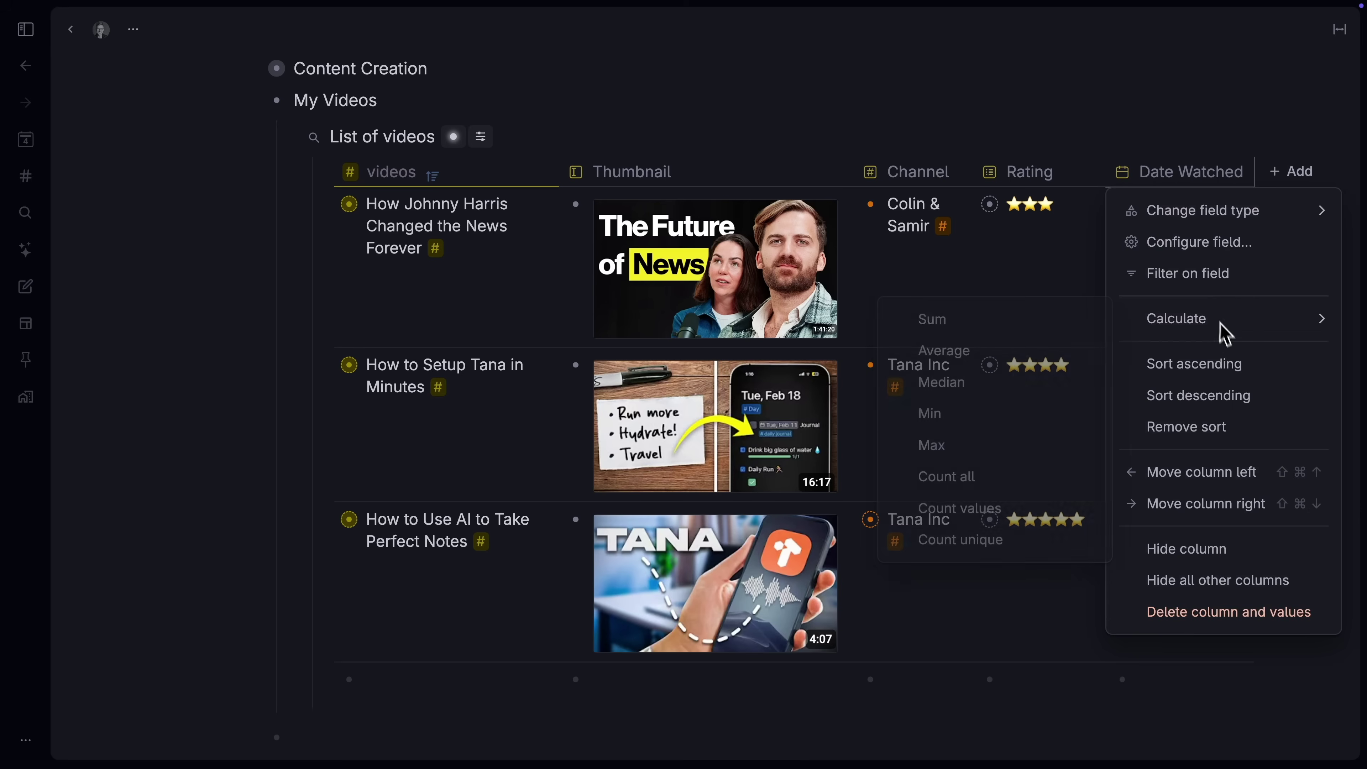
{"action": "left_click", "coordinate": [1235, 365]}
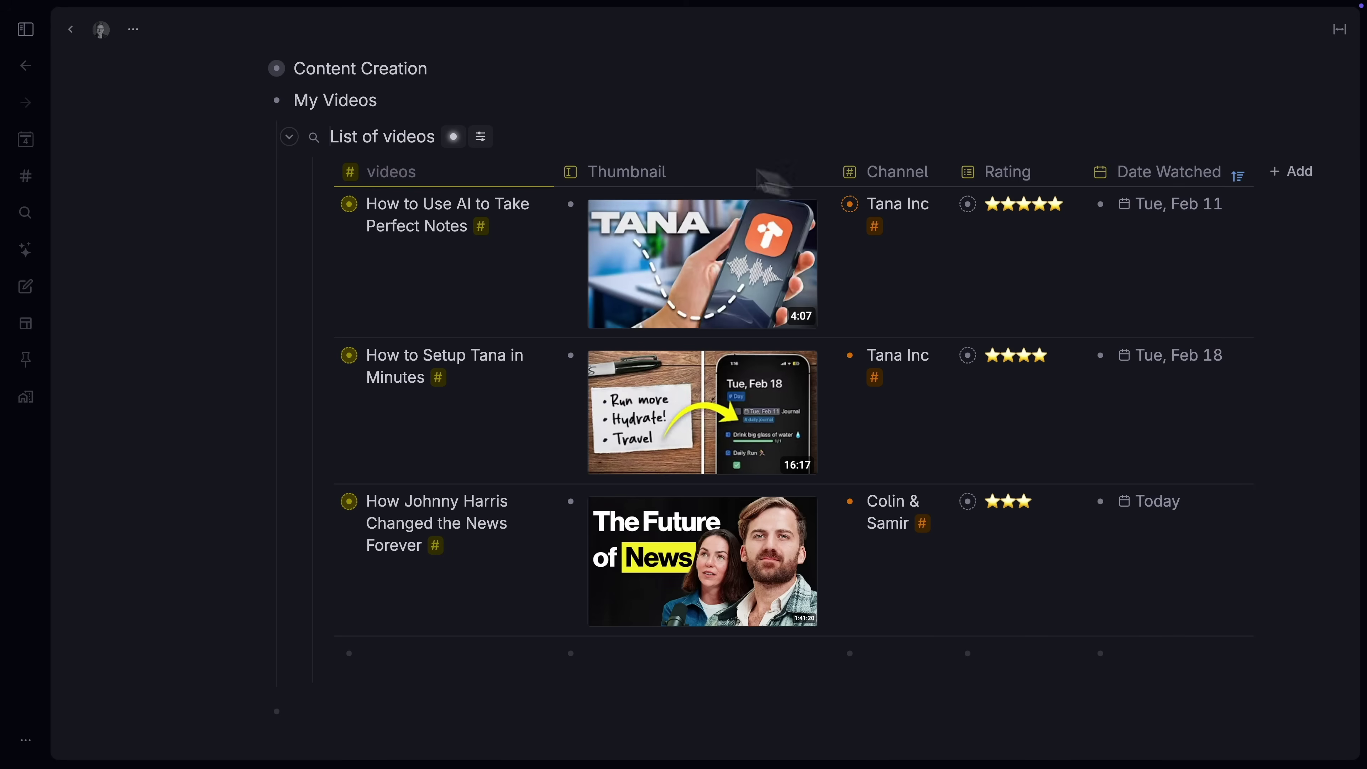
Step: Filter the video table by Rating to show only 4- and 5-star videos
{"action": "left_click", "coordinate": [481, 138]}
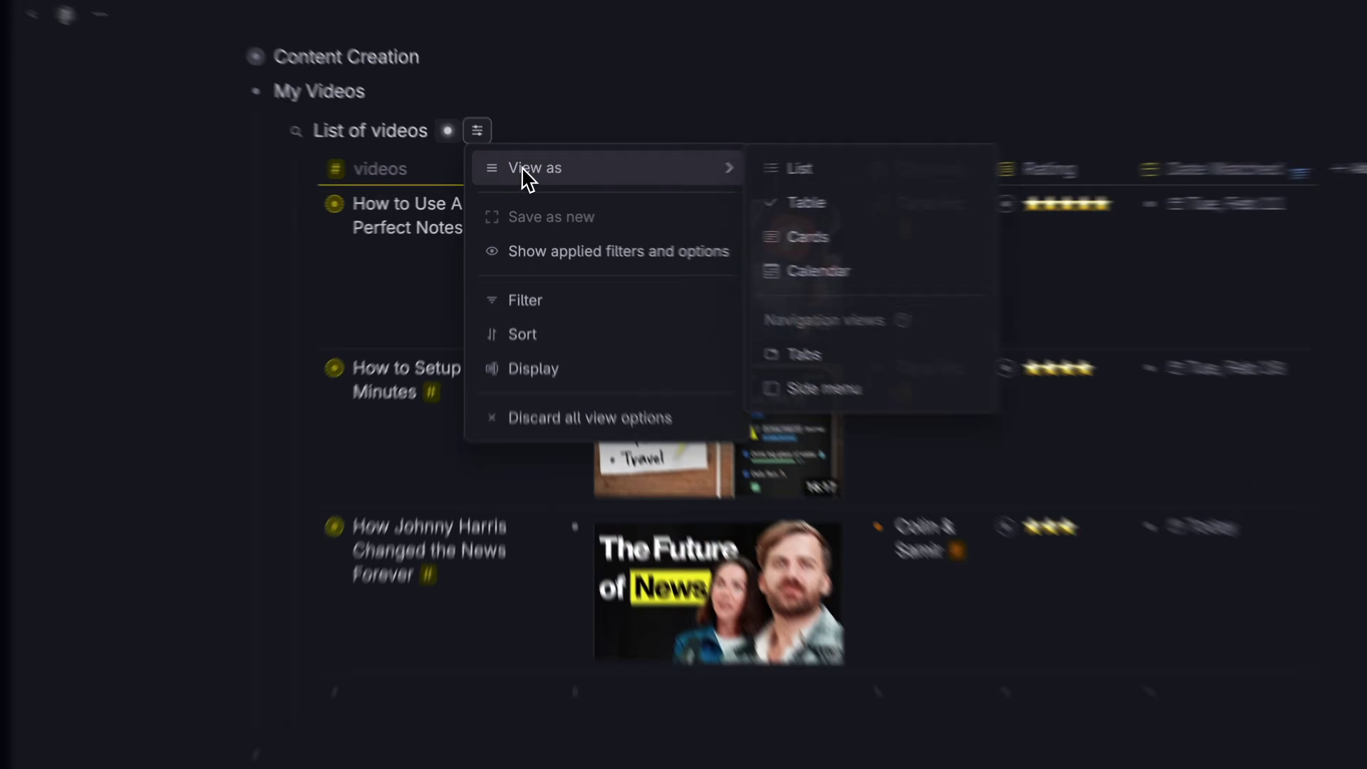
{"action": "left_click", "coordinate": [525, 292]}
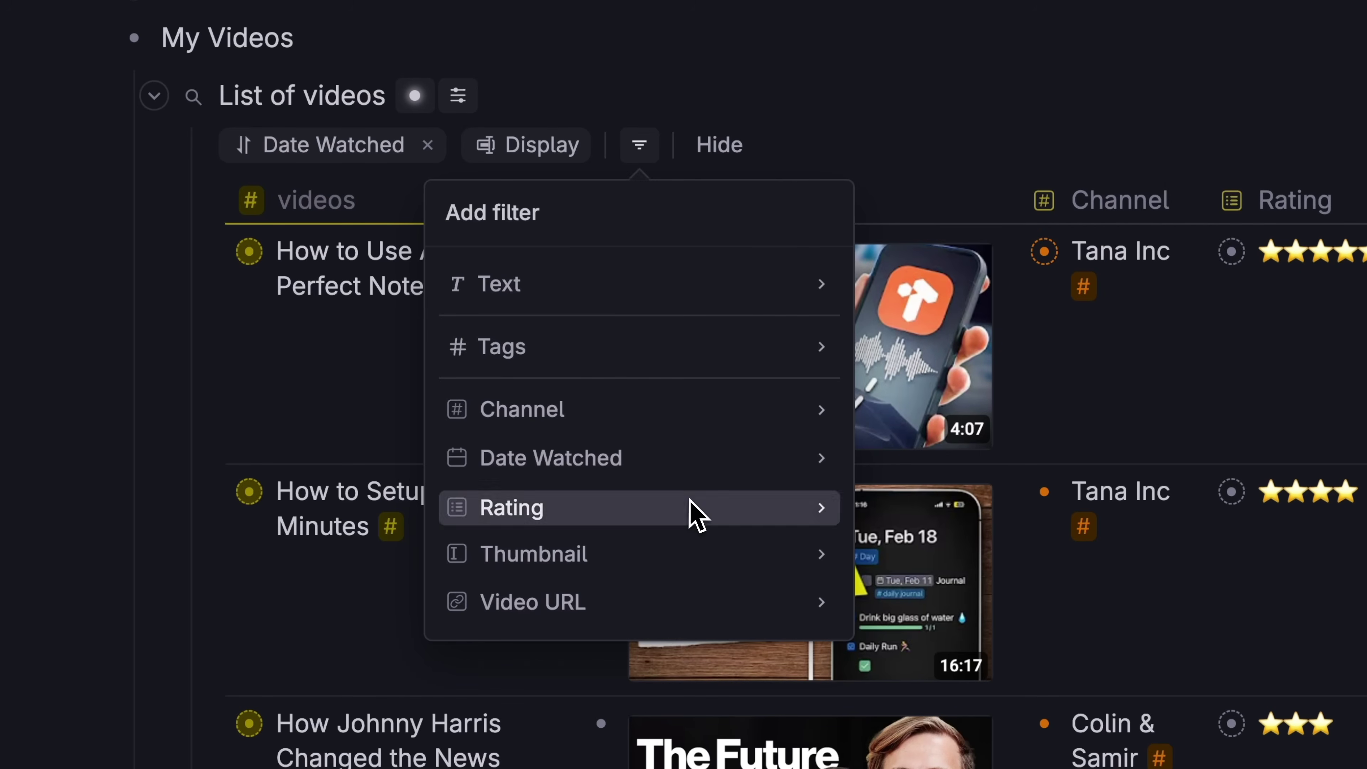
{"action": "left_click", "coordinate": [696, 509]}
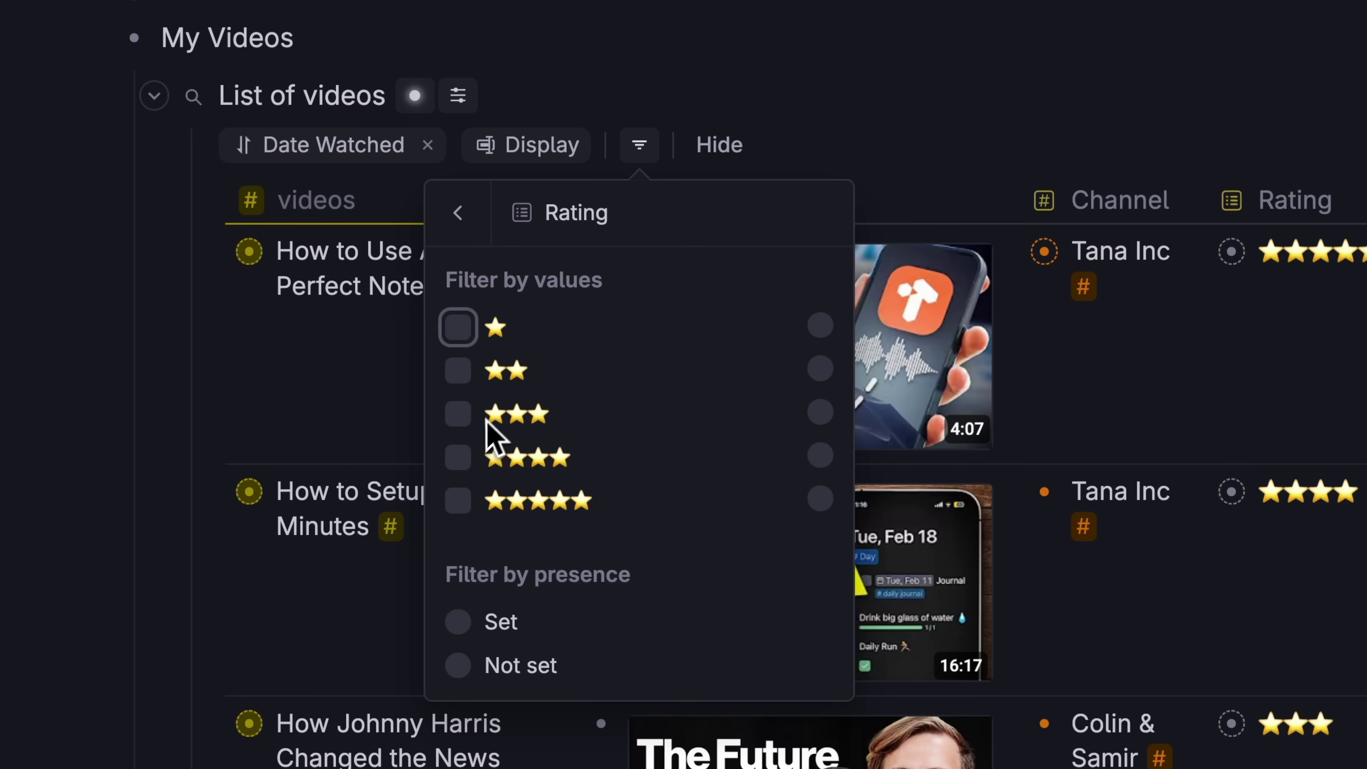
{"action": "left_click", "coordinate": [465, 454]}
{"action": "left_click", "coordinate": [467, 506]}
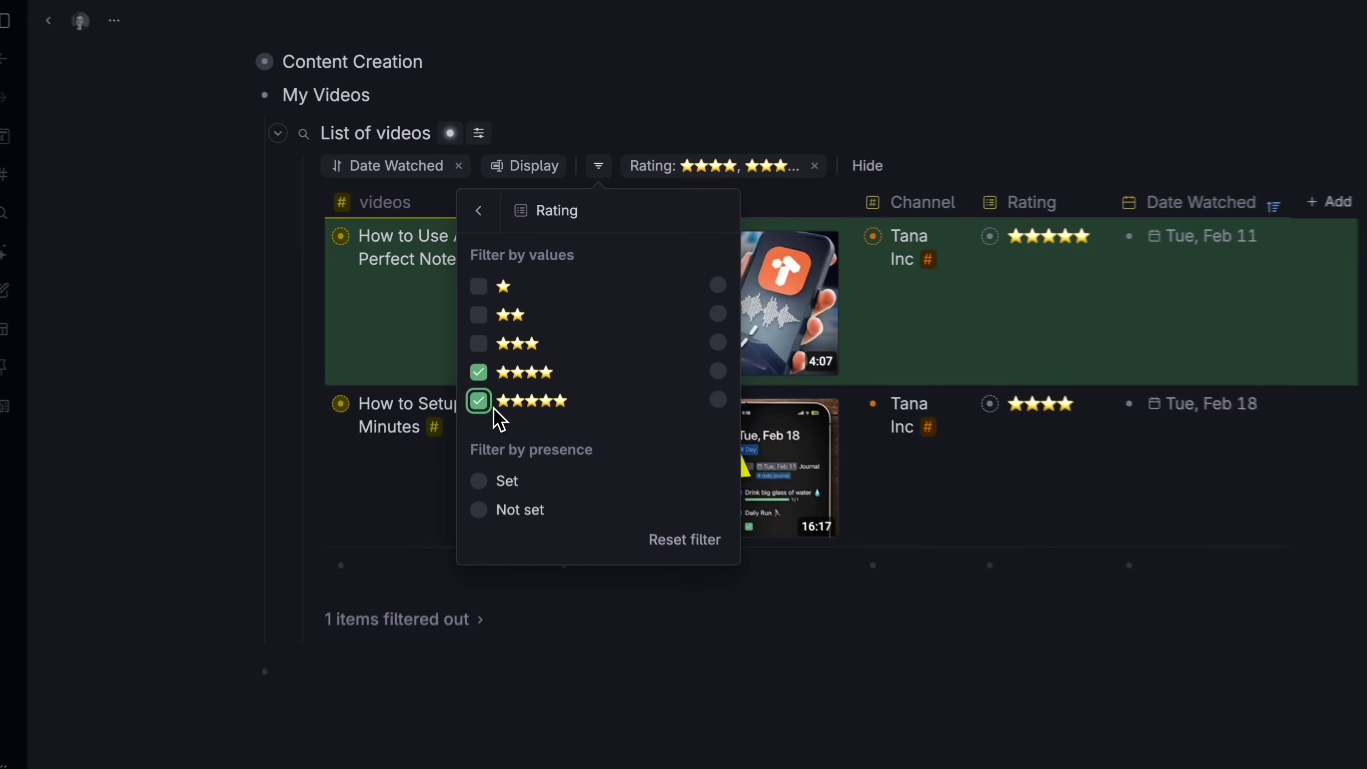
Step: Give BASQUIAT's work ethic a 5-star rating
{"action": "left_click", "coordinate": [930, 641]}
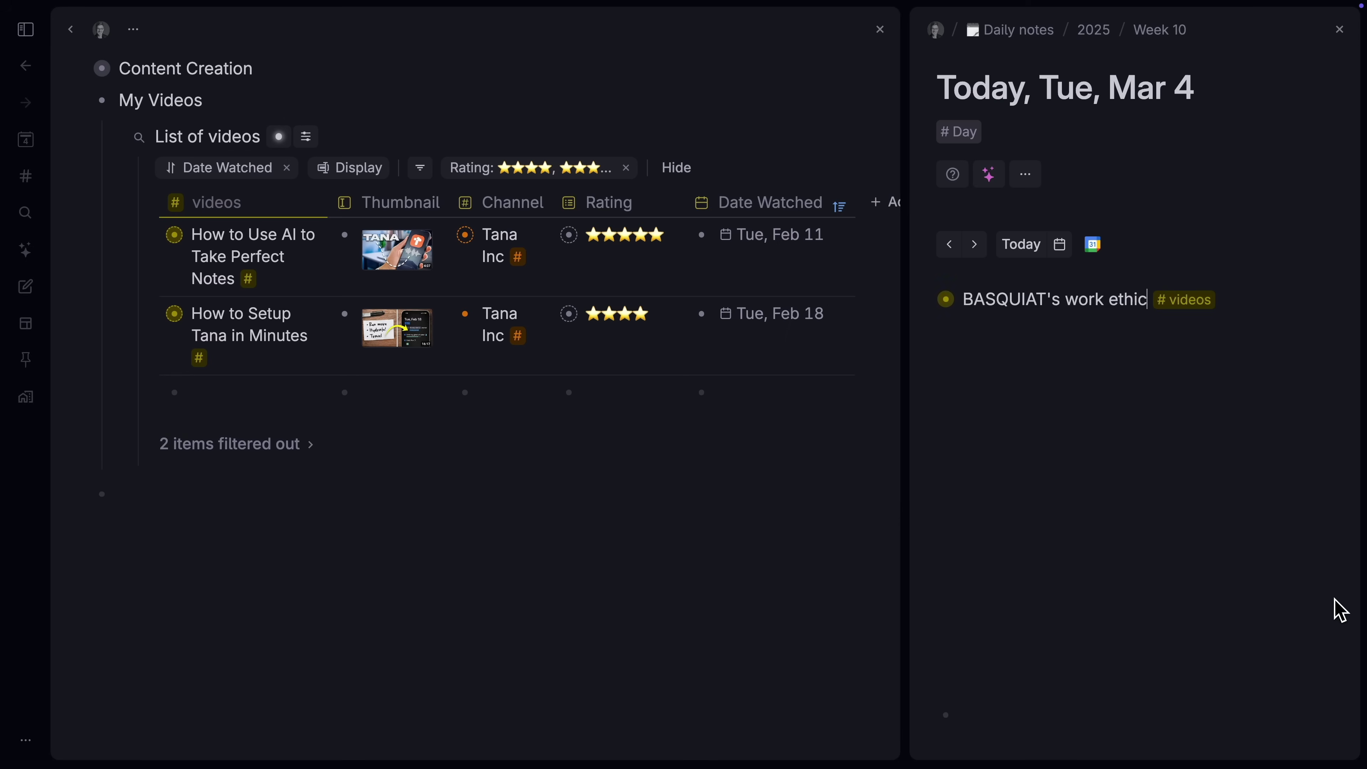
{"action": "scroll", "coordinate": [1333, 604], "scroll_direction": "down", "scroll_amount": 3}
{"action": "left_click", "coordinate": [1082, 674]}
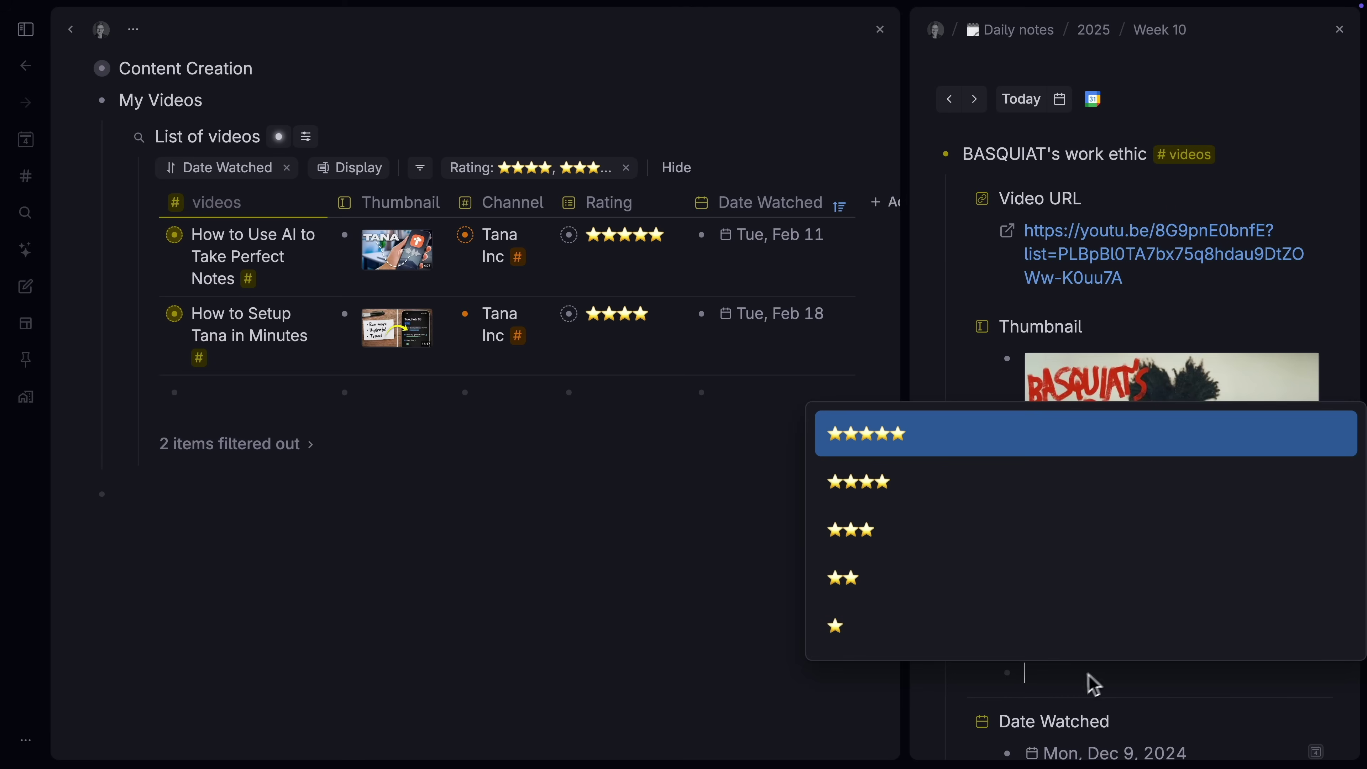
{"action": "left_click", "coordinate": [1062, 453]}
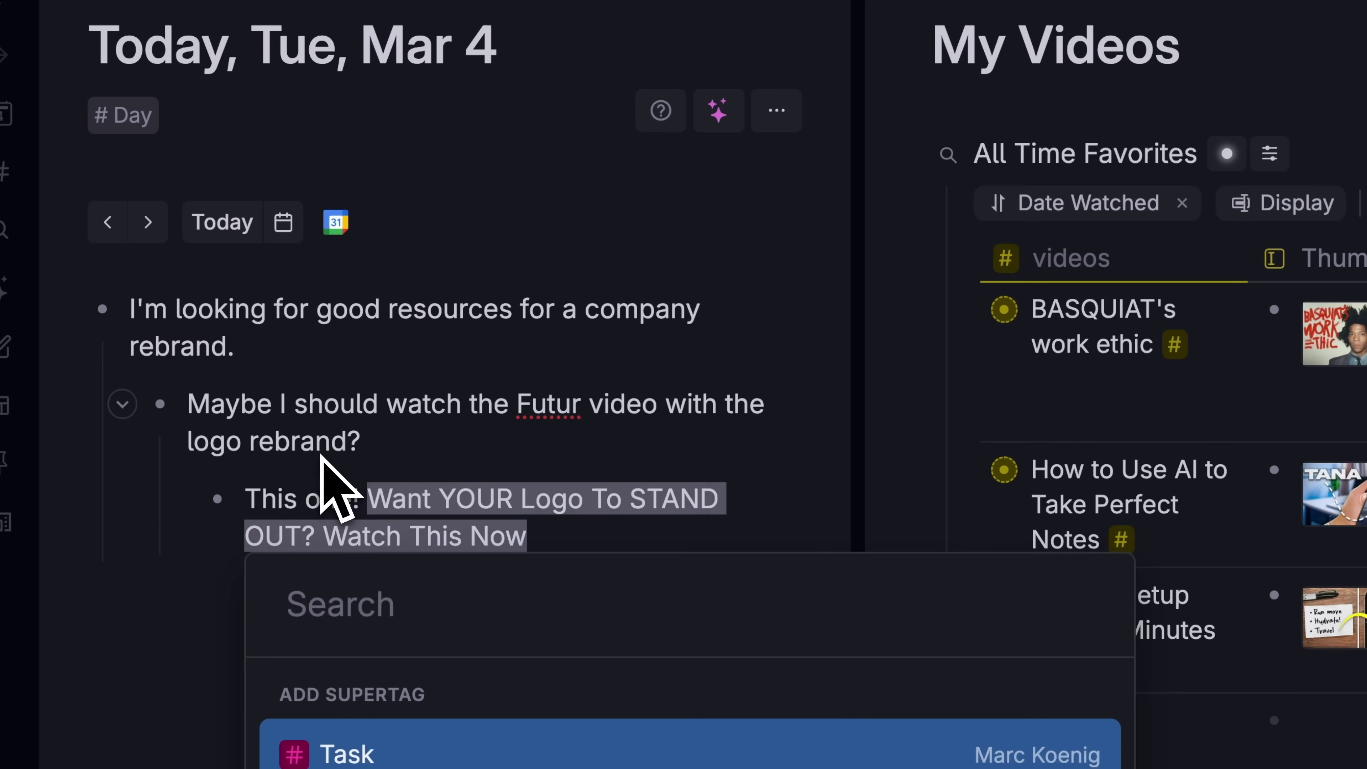
Step: Tag the logo video line in today's note with #videos
{"action": "type", "text": "vid"}
{"action": "type", "text": "eo"}
{"action": "key", "text": "Return"}
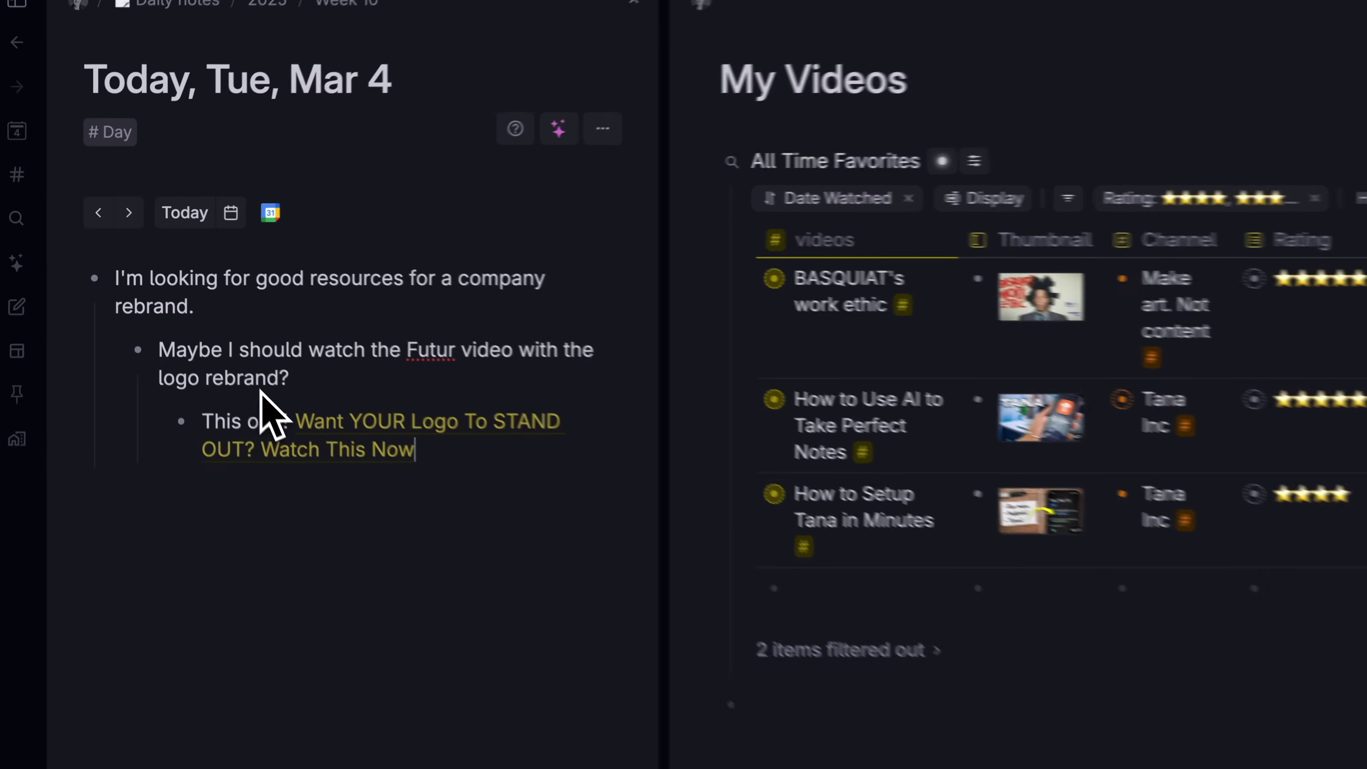
{"action": "left_click", "coordinate": [631, 550]}
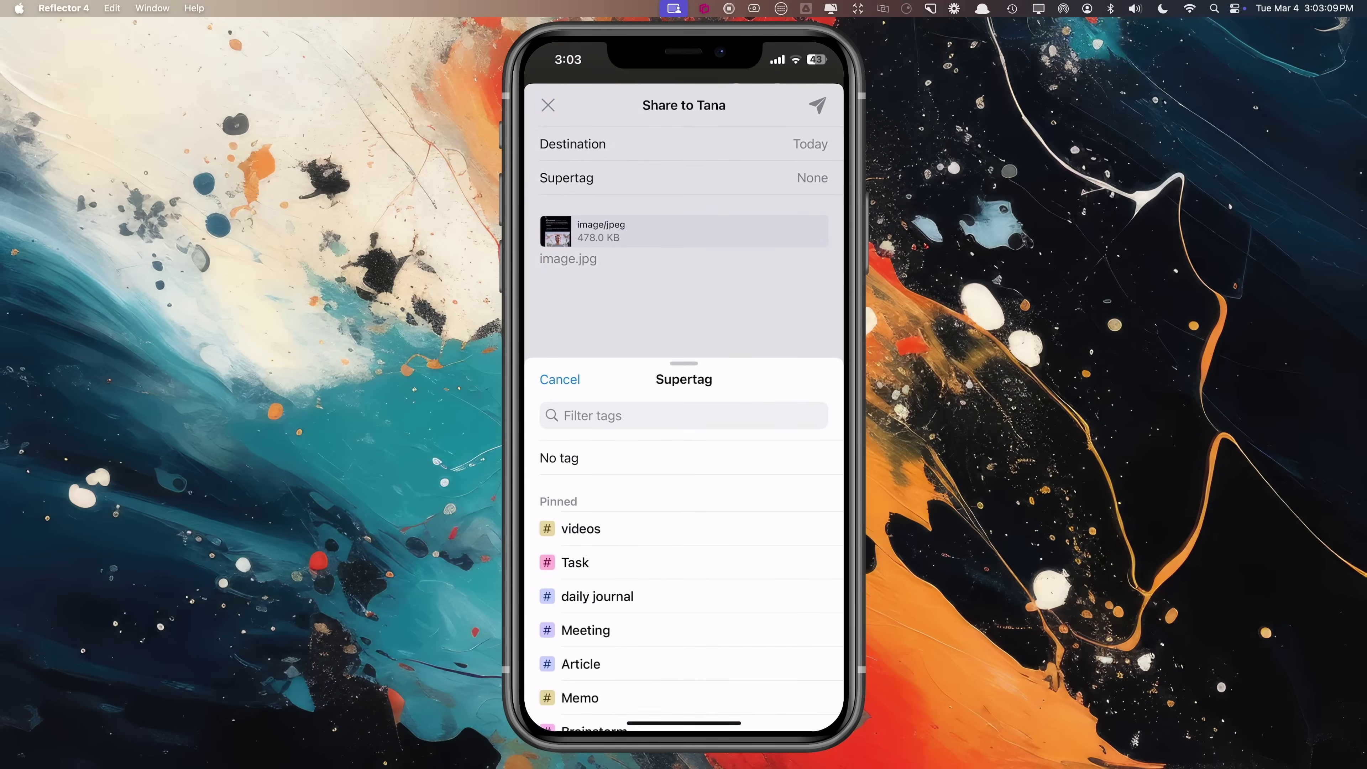
Step: Choose To discuss as the supertag for the shared image
{"action": "left_click", "coordinate": [593, 629]}
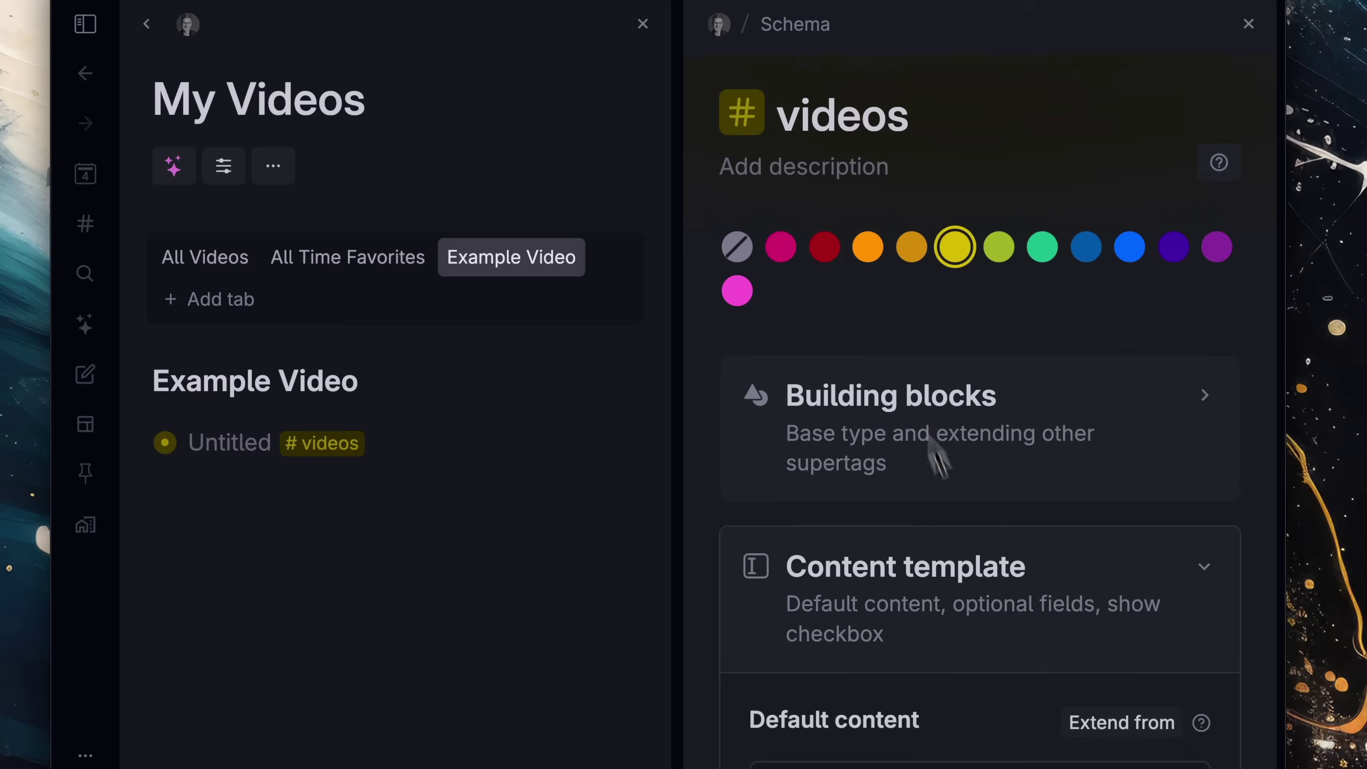
Step: Show the Status default value choices: Watched, Want to Watch, Watch Someday
{"action": "scroll", "coordinate": [937, 464], "scroll_direction": "down", "scroll_amount": 10}
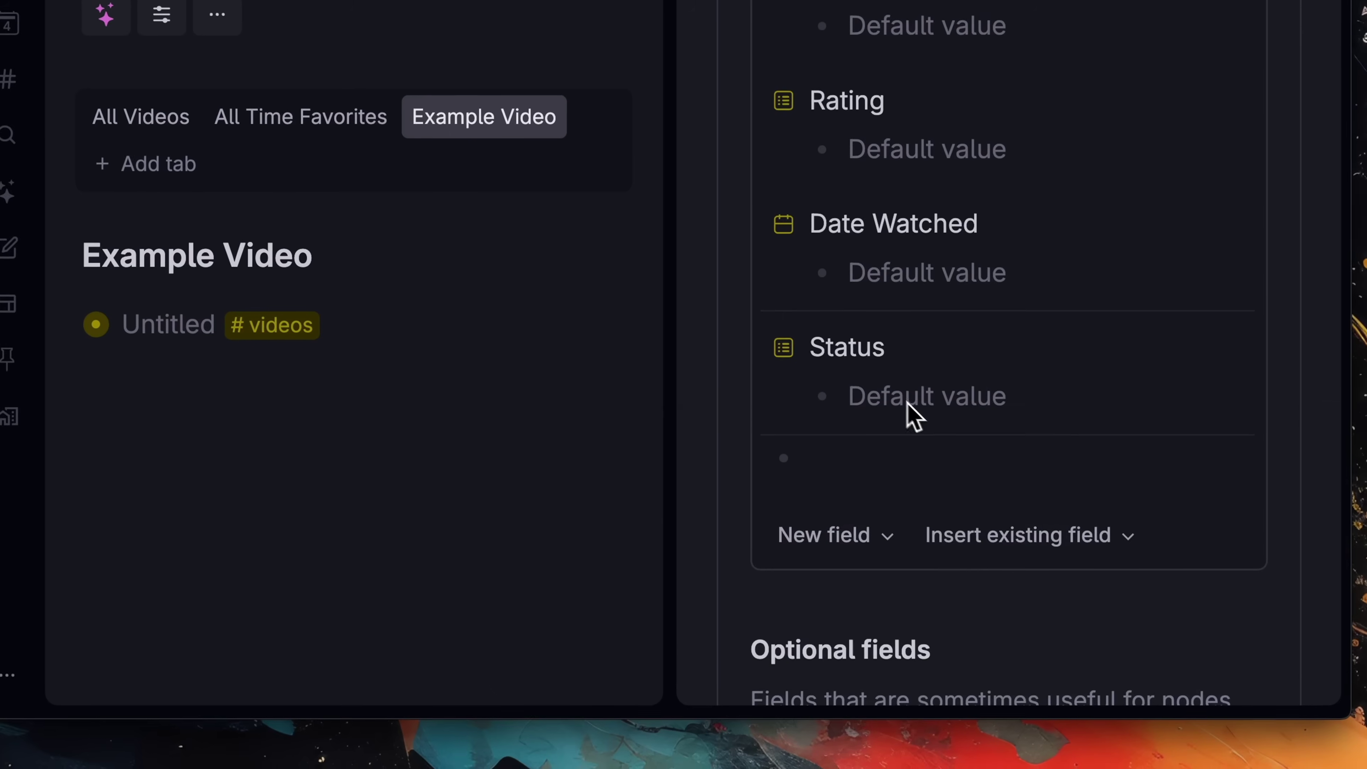
{"action": "left_click", "coordinate": [904, 401]}
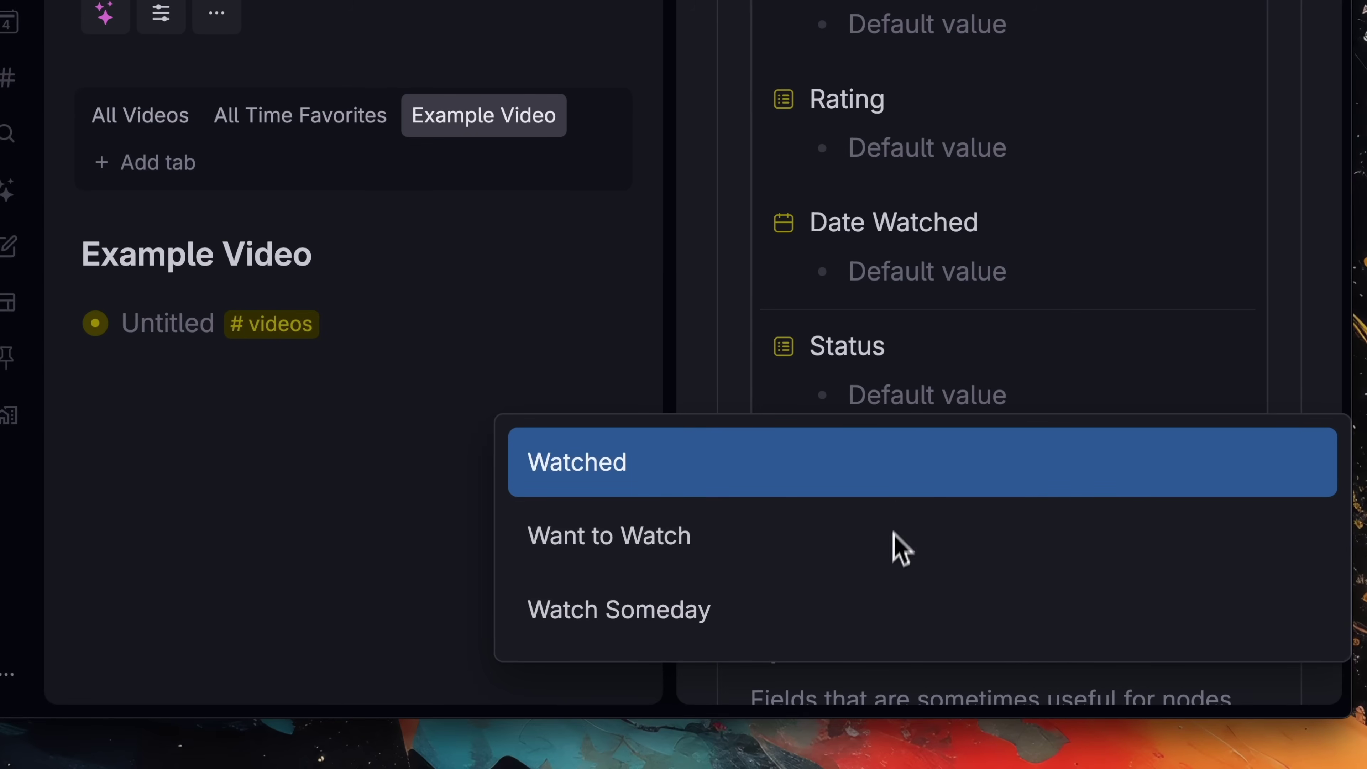
Step: Group the videos cards view by Status
{"action": "left_click", "coordinate": [457, 269]}
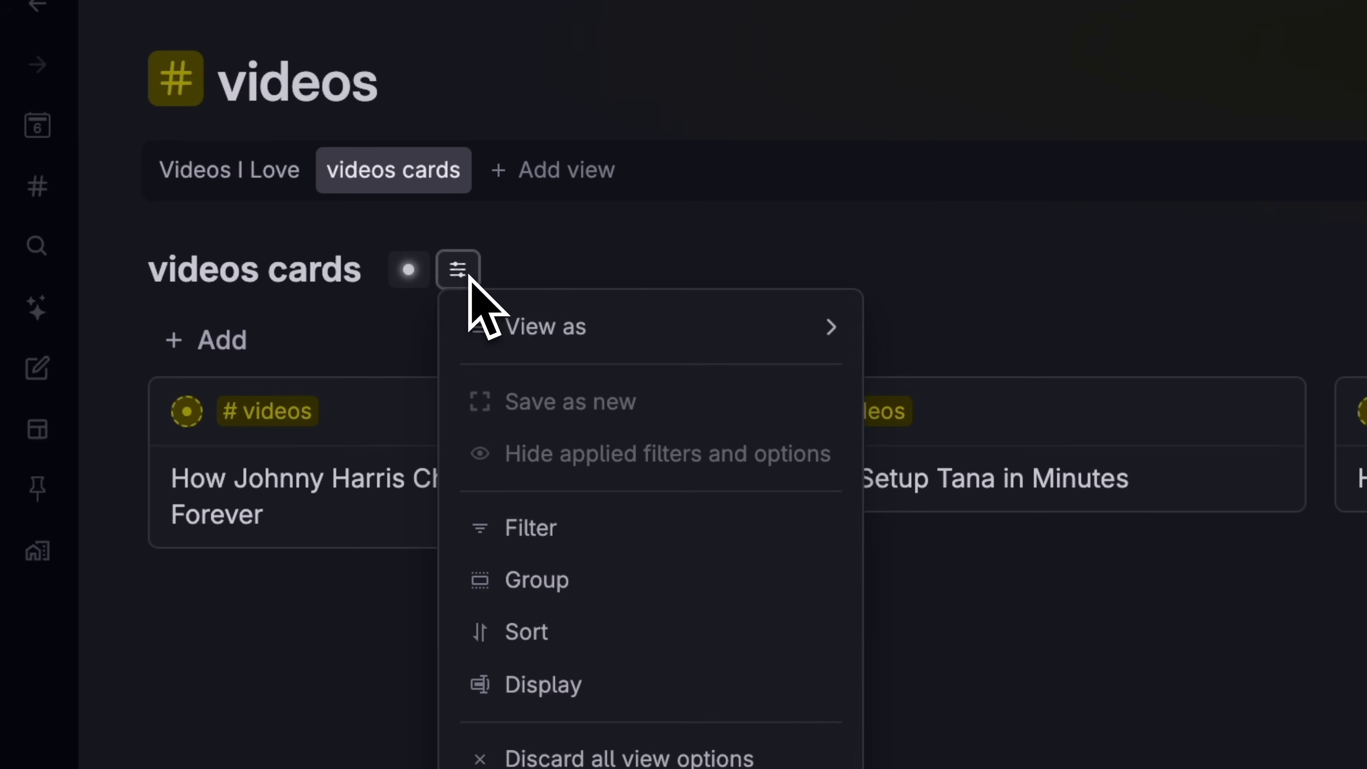
{"action": "left_click", "coordinate": [536, 580]}
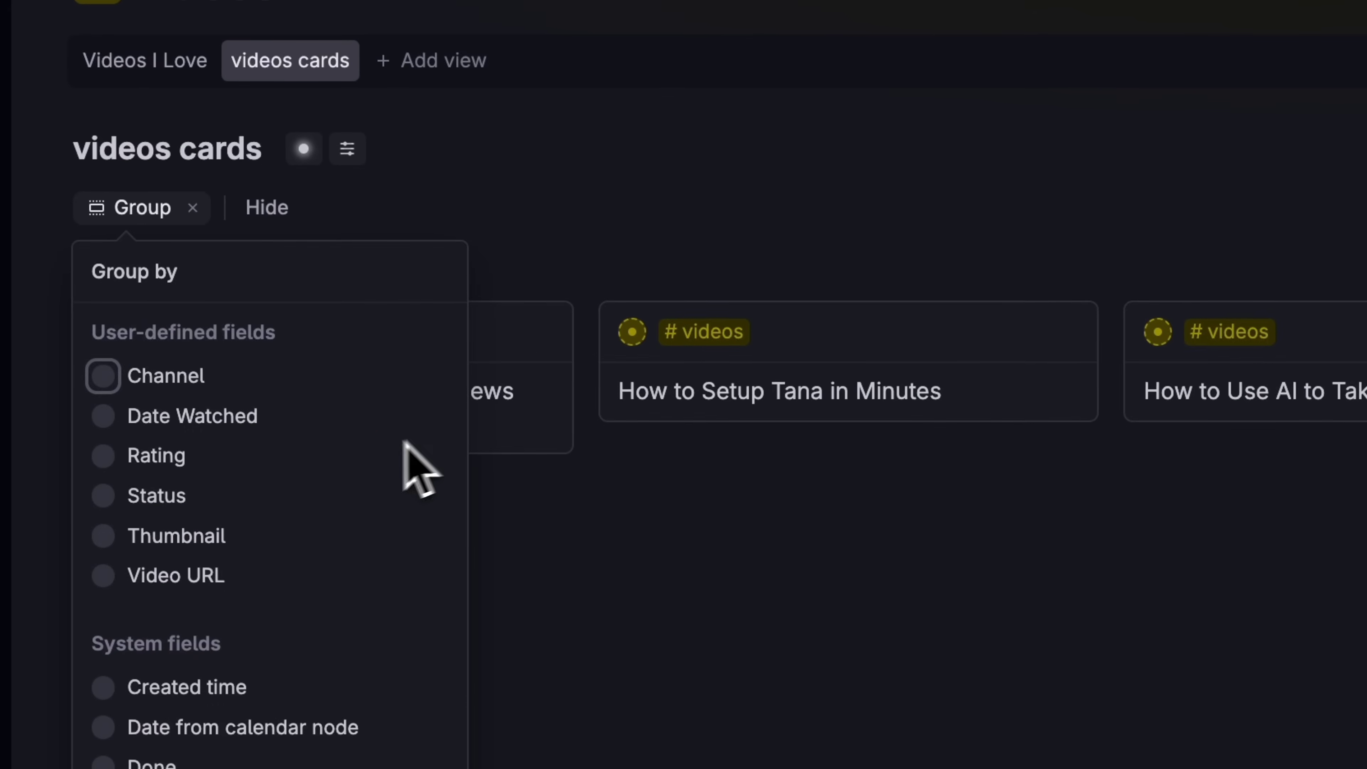
{"action": "left_click", "coordinate": [195, 494]}
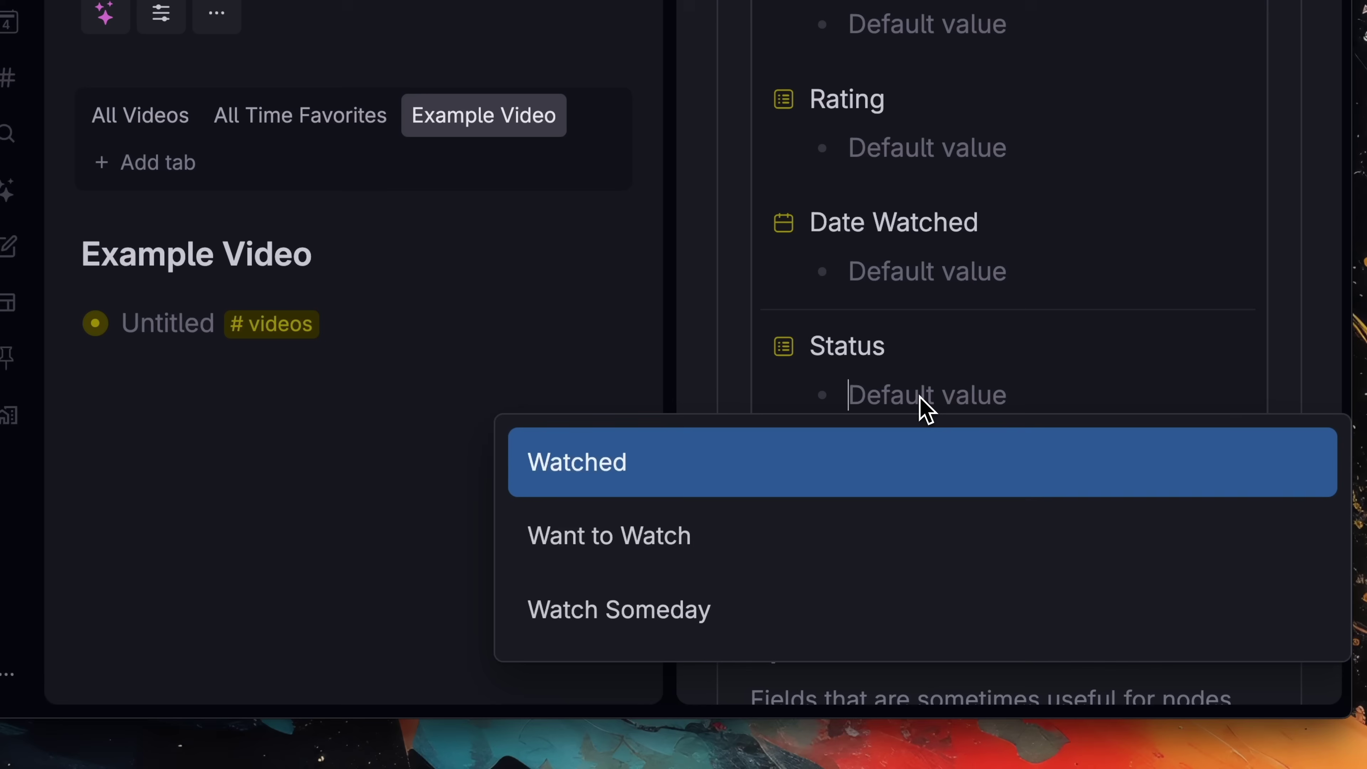
Step: Set Watch Someday as the default Status and tag a new node #videos
{"action": "left_click", "coordinate": [823, 595]}
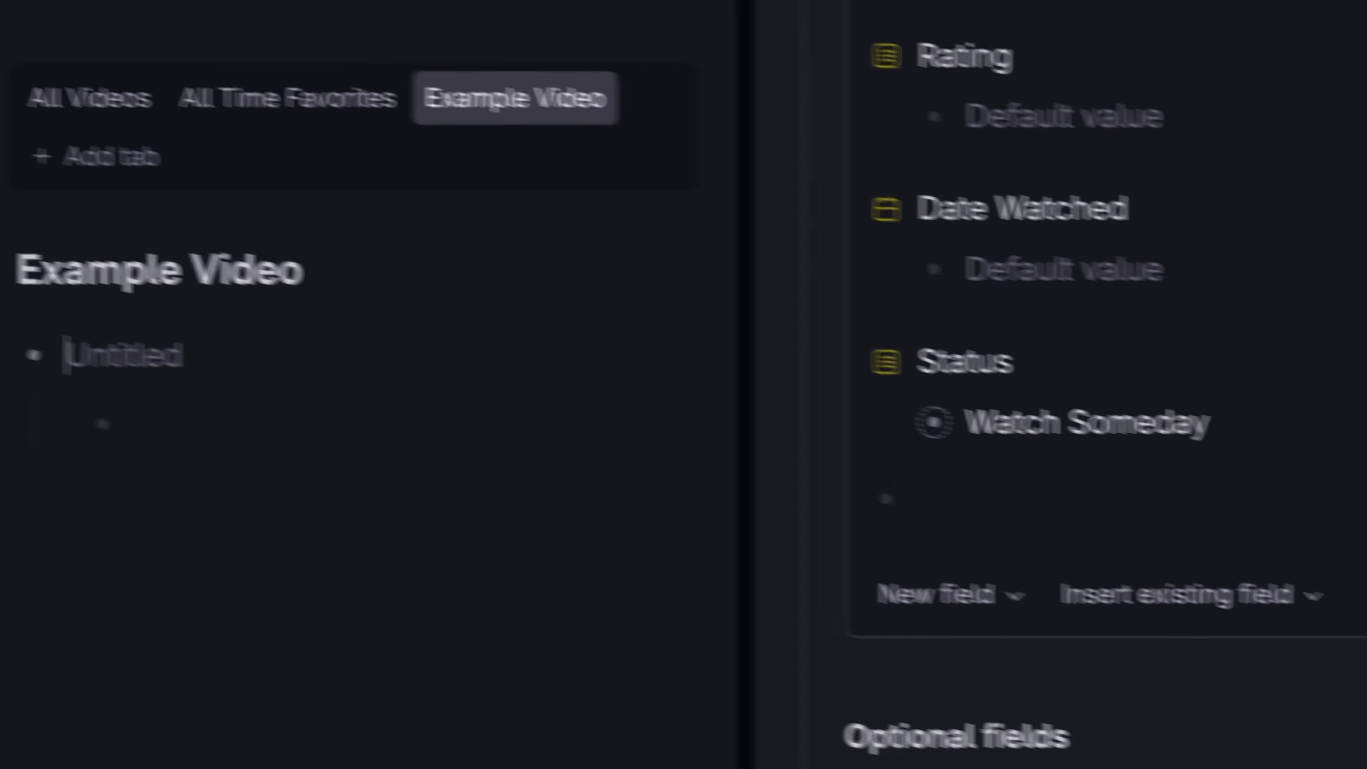
{"action": "type", "text": "#vi"}
{"action": "key", "text": "Return"}
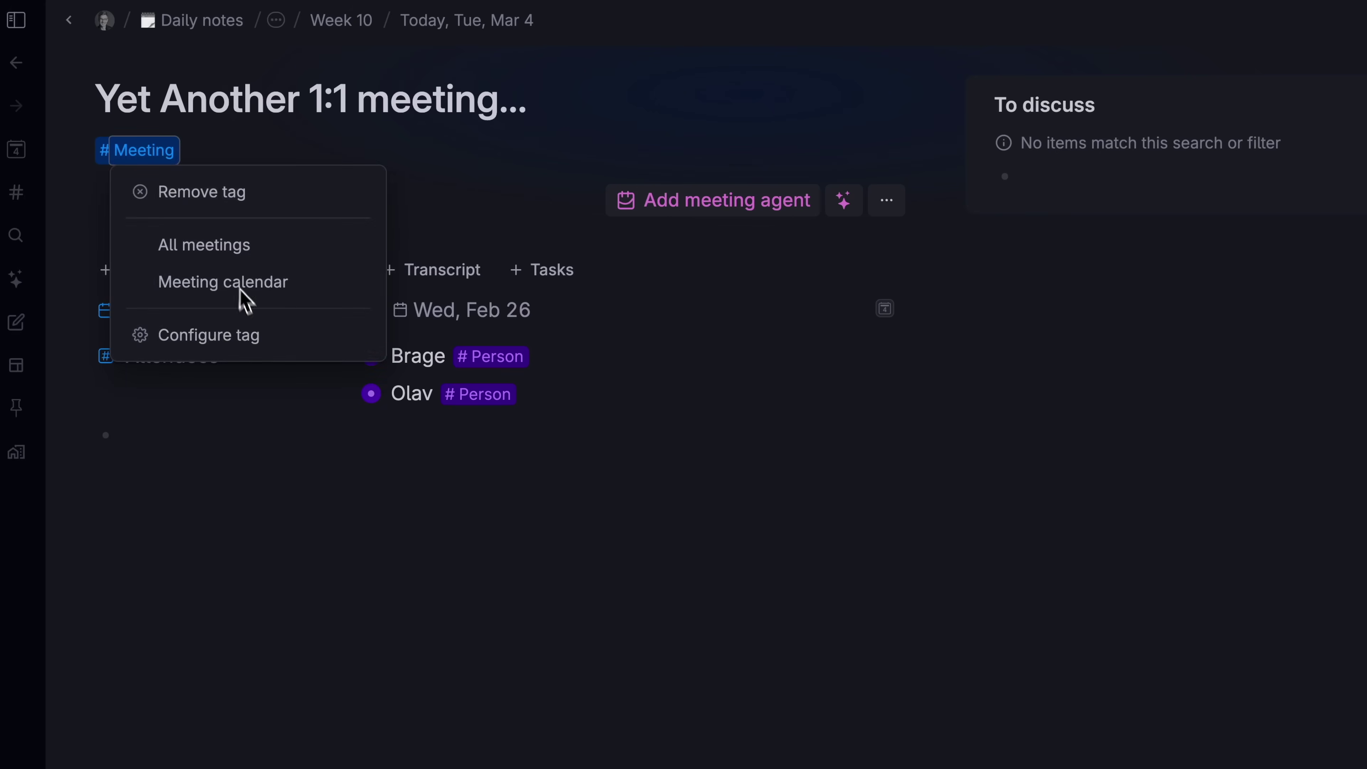
Step: Set the Meeting tag's title expression to 'Meeting with ${Attendees} on ${Date}'
{"action": "left_click", "coordinate": [252, 335]}
{"action": "left_click_drag", "start_coordinate": [947, 390], "coordinate": [723, 388]}
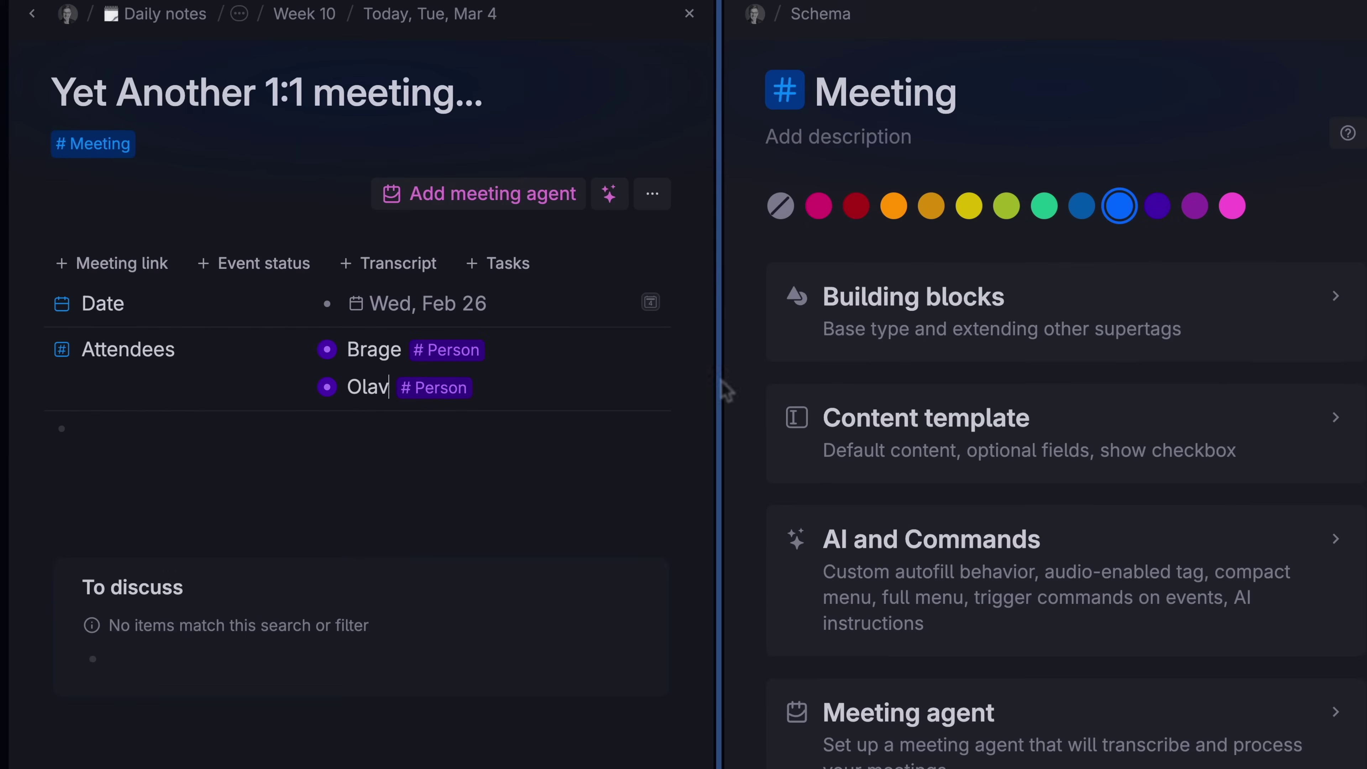
{"action": "scroll", "coordinate": [747, 391], "scroll_direction": "down", "scroll_amount": 6}
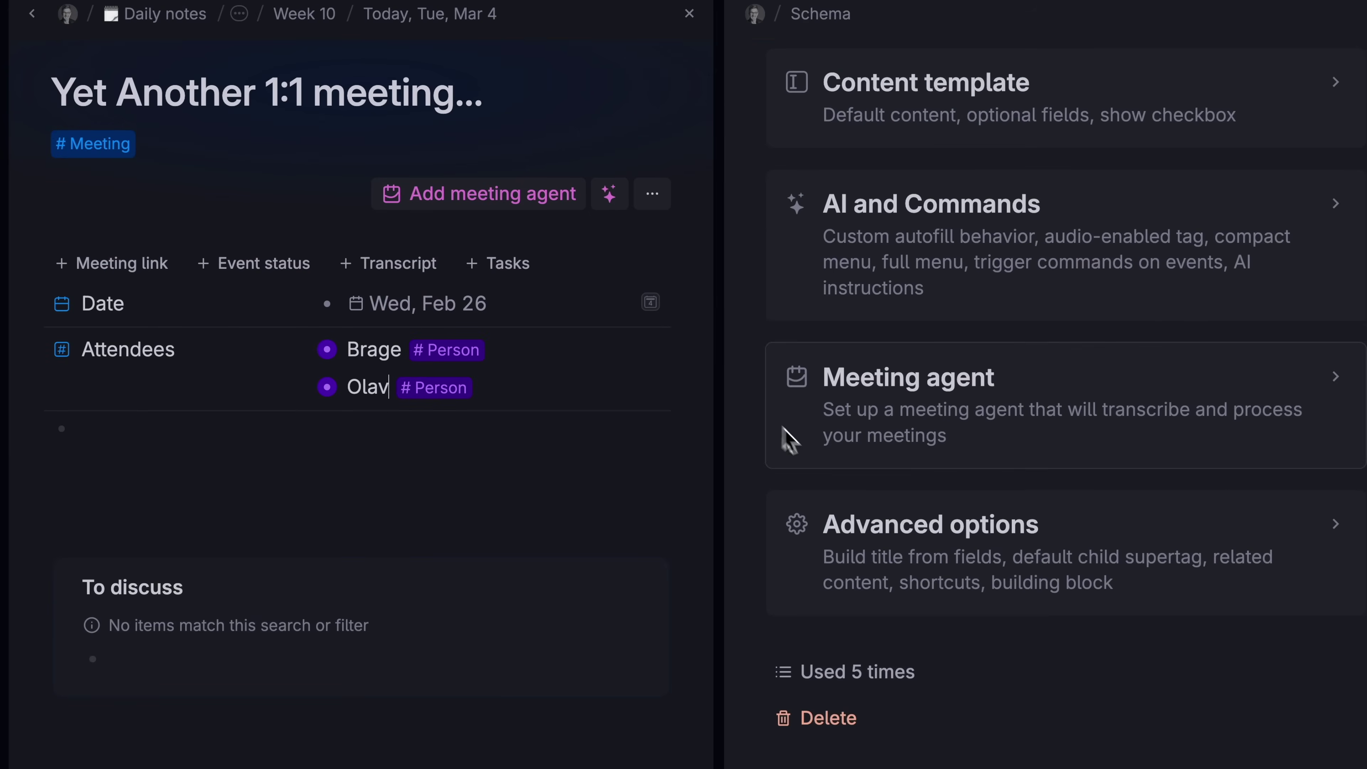
{"action": "left_click", "coordinate": [923, 525]}
{"action": "scroll", "coordinate": [923, 525], "scroll_direction": "down", "scroll_amount": 7}
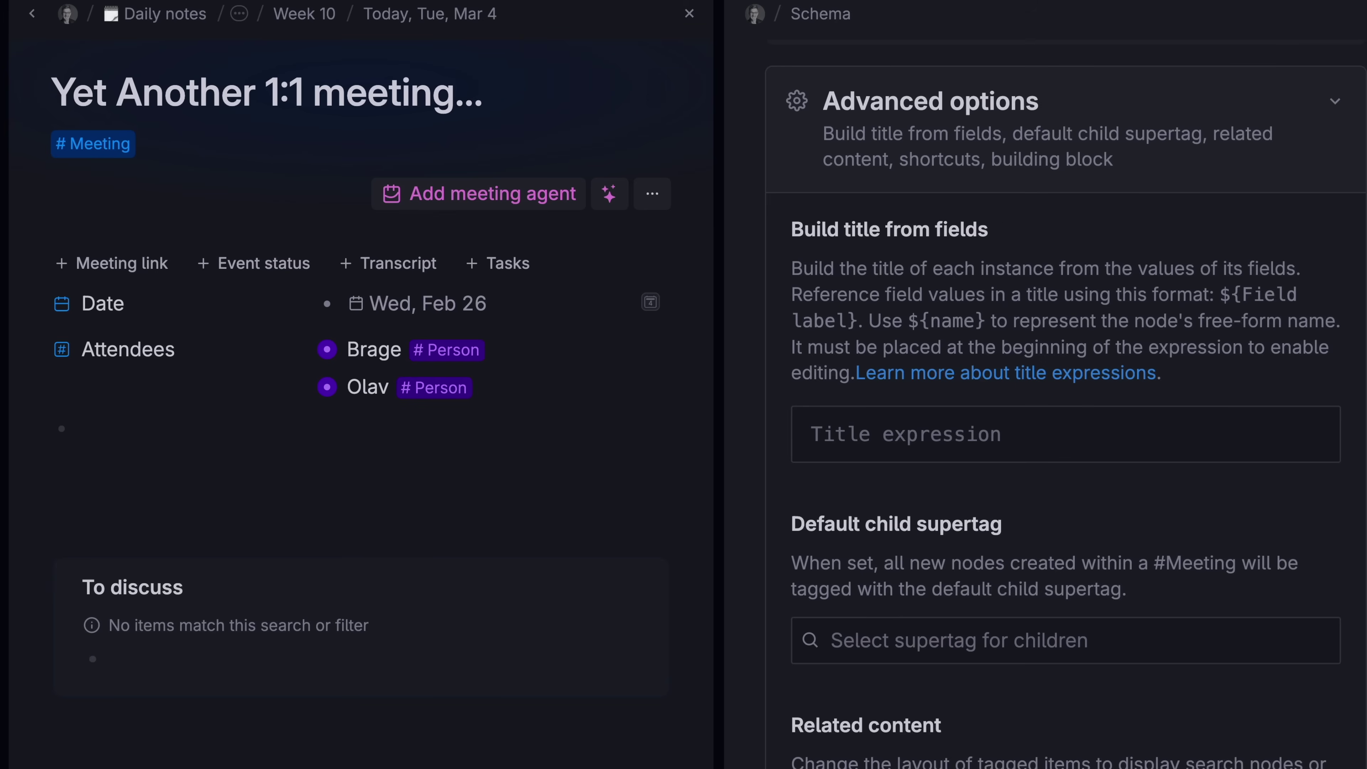
{"action": "left_click", "coordinate": [978, 445]}
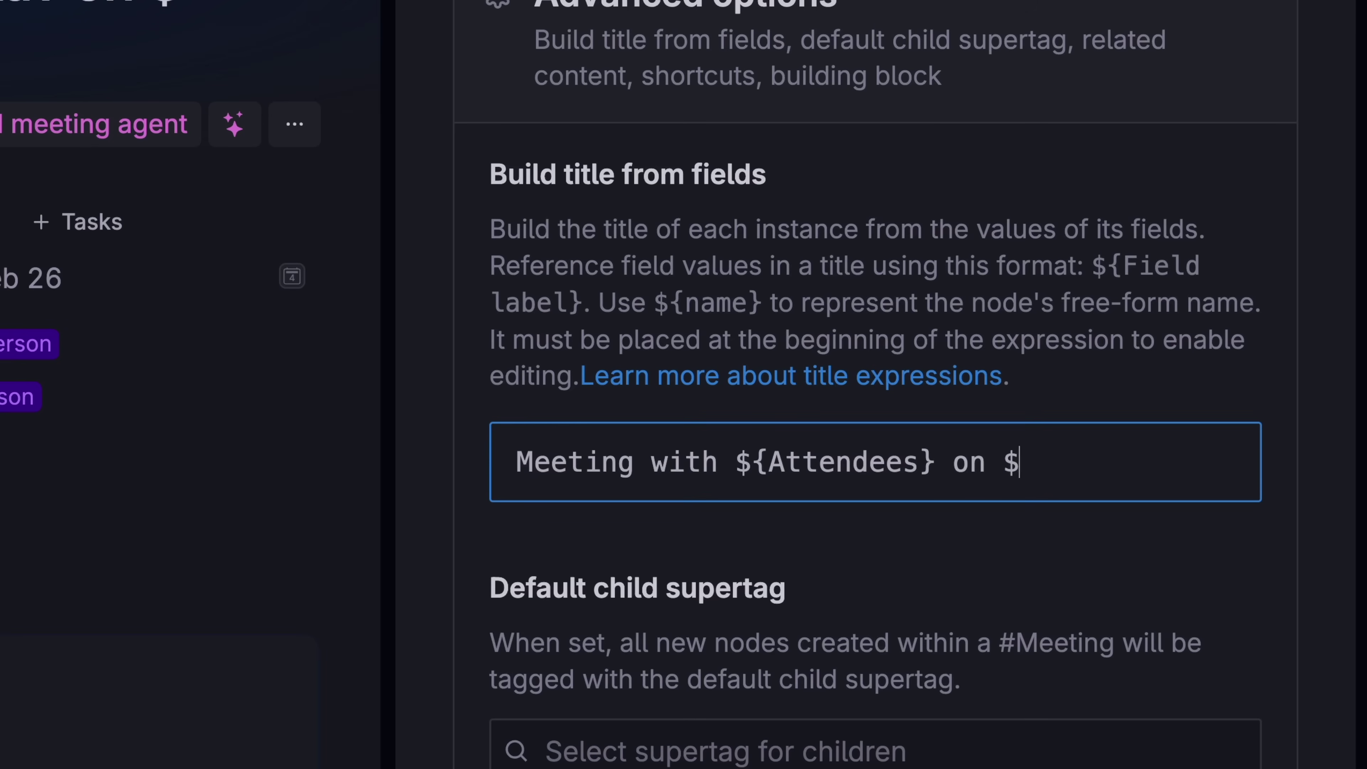
{"action": "type", "text": "Date"}
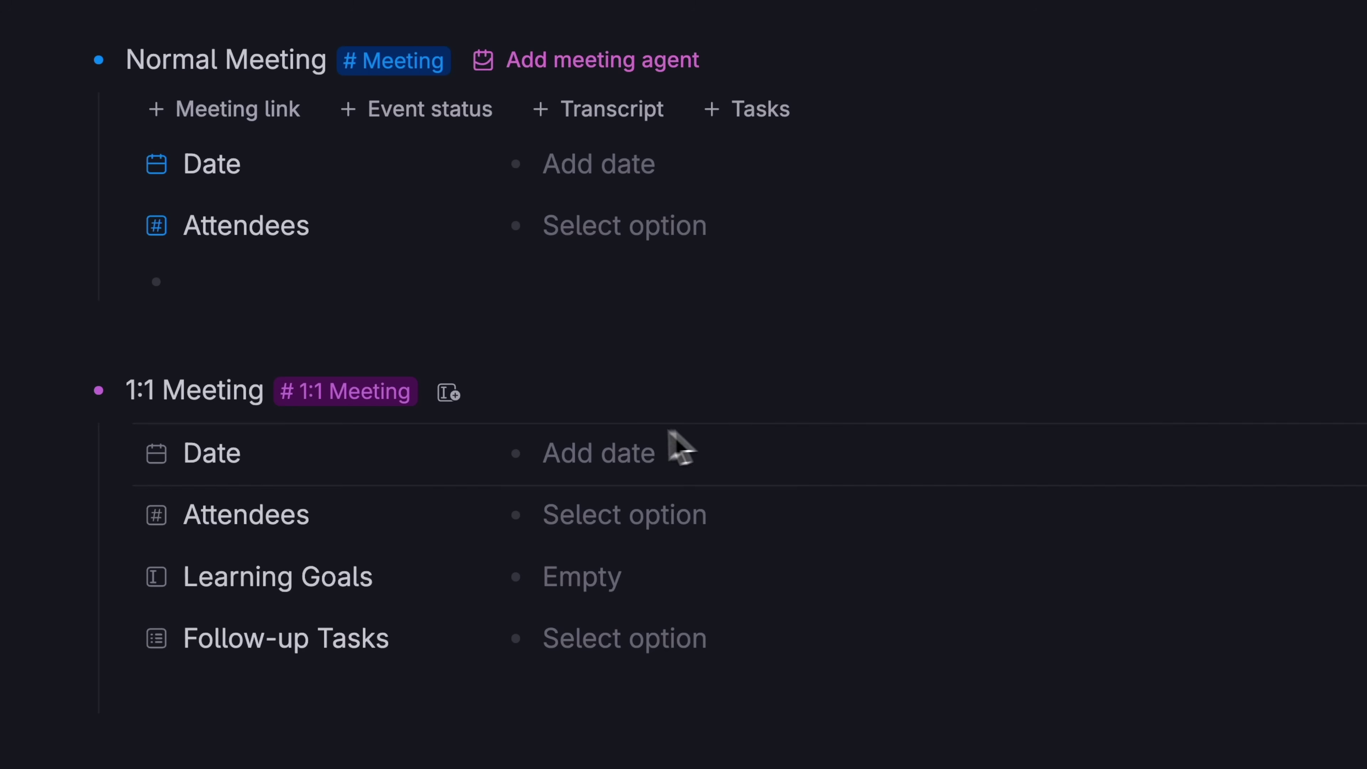
Step: Make the #1:1 Meeting supertag extend Meeting
{"action": "left_click", "coordinate": [366, 410]}
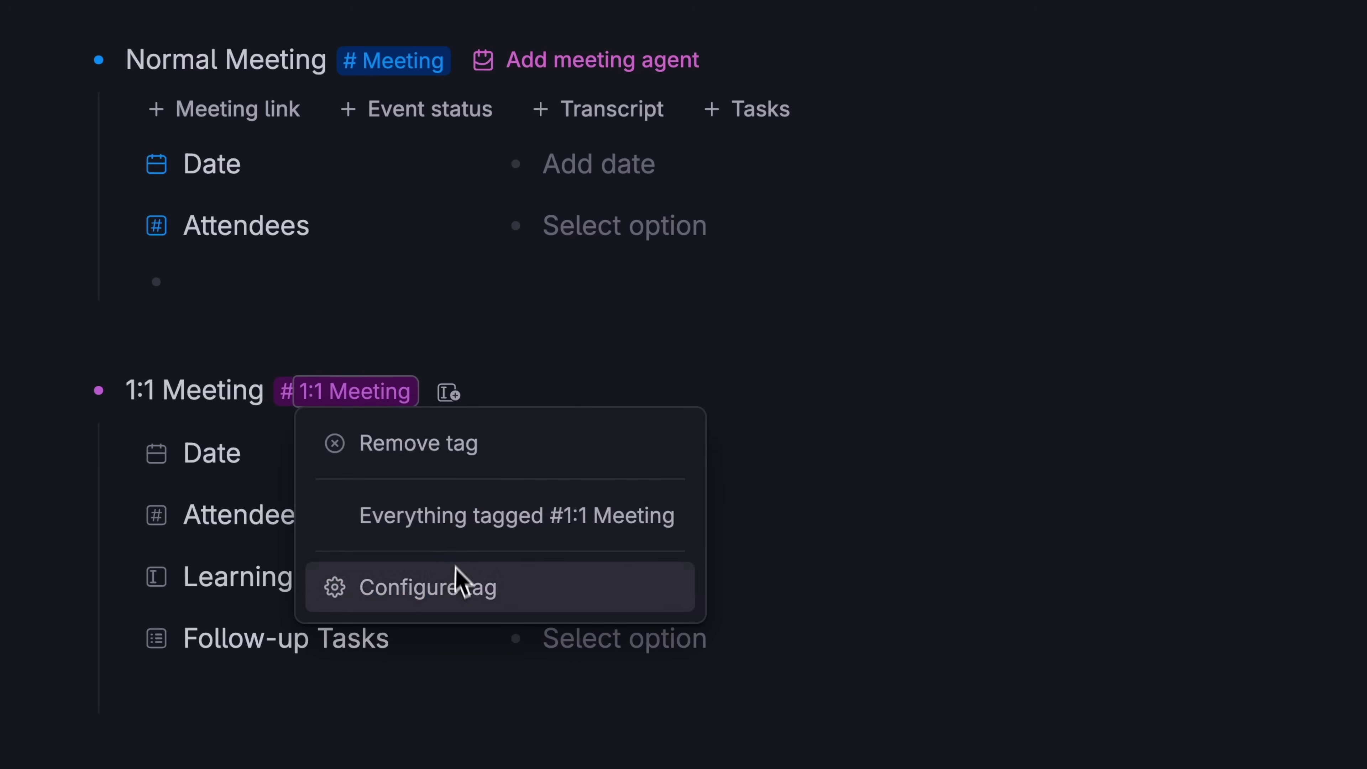
{"action": "left_click", "coordinate": [458, 584]}
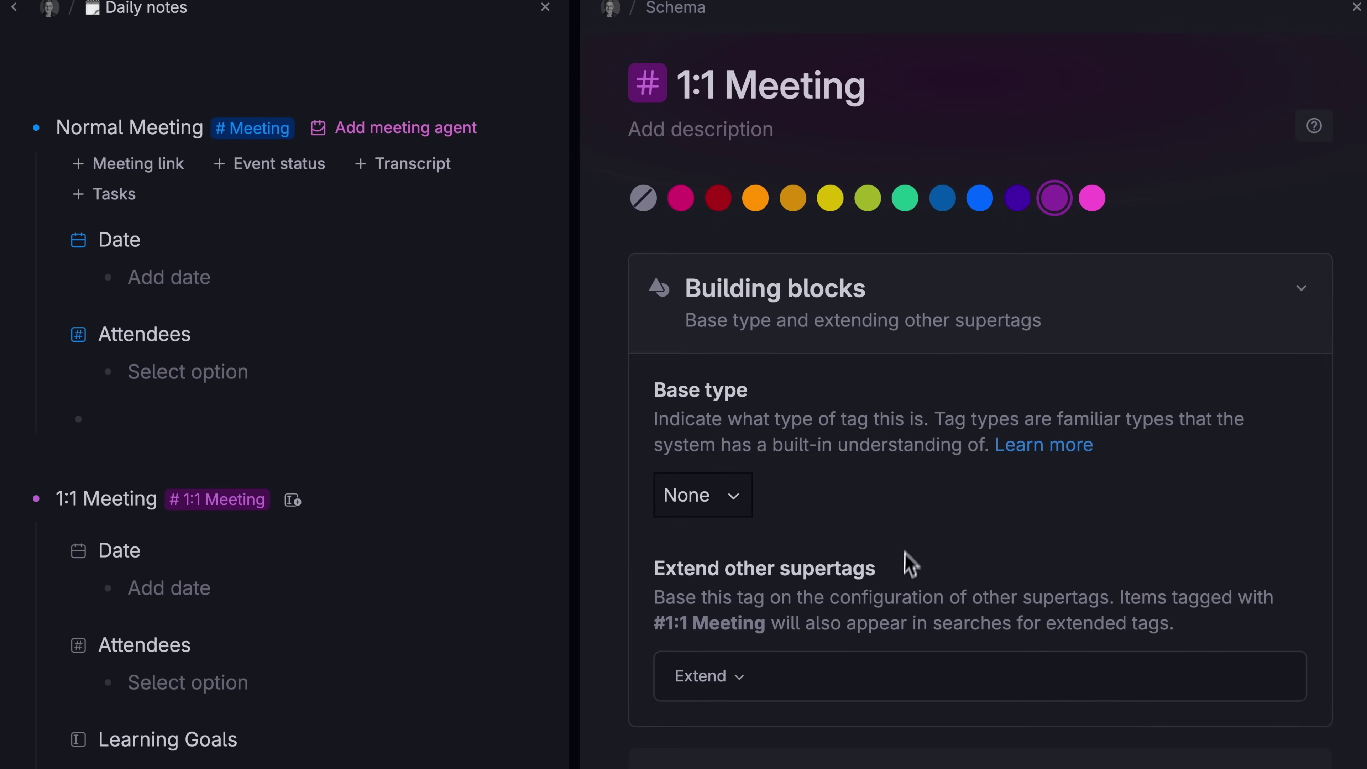
{"action": "scroll", "coordinate": [909, 563], "scroll_direction": "down", "scroll_amount": 2}
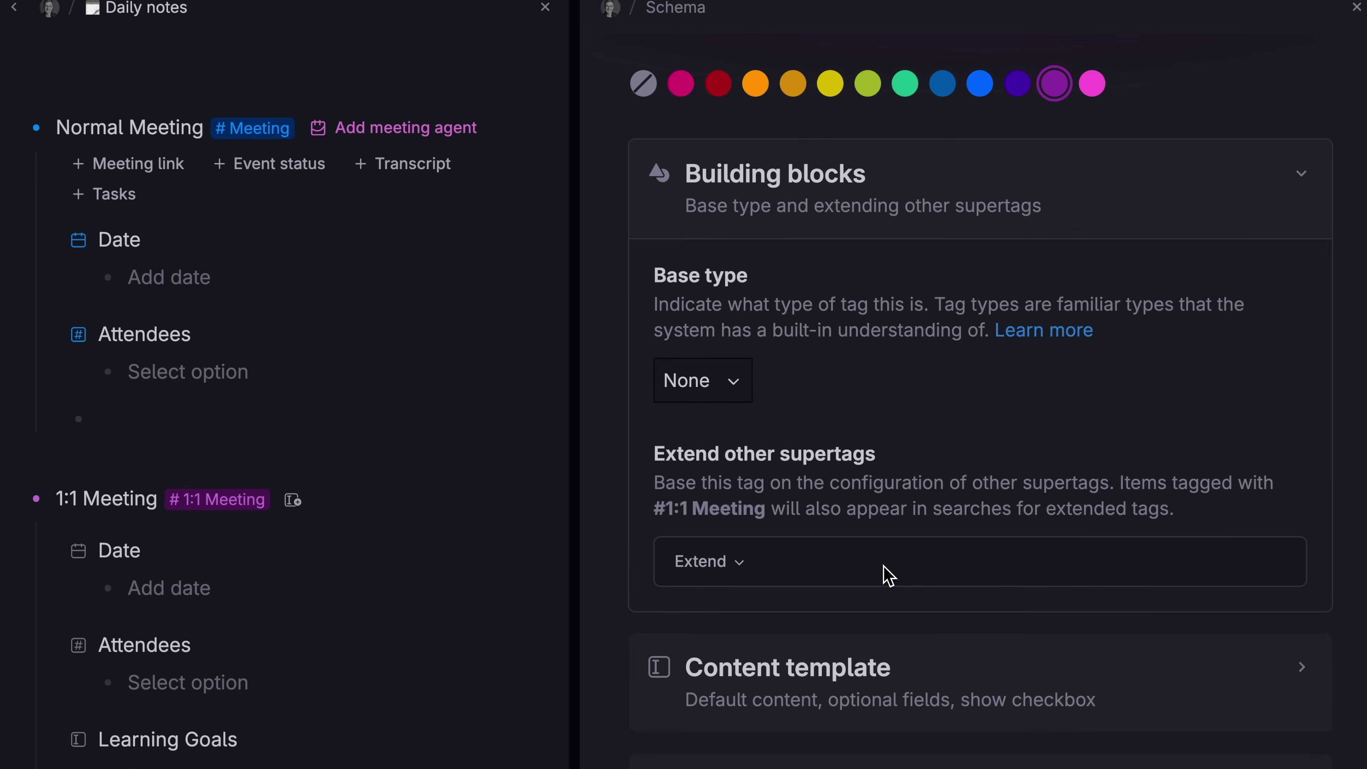
{"action": "left_click", "coordinate": [724, 565]}
{"action": "type", "text": "Meet"}
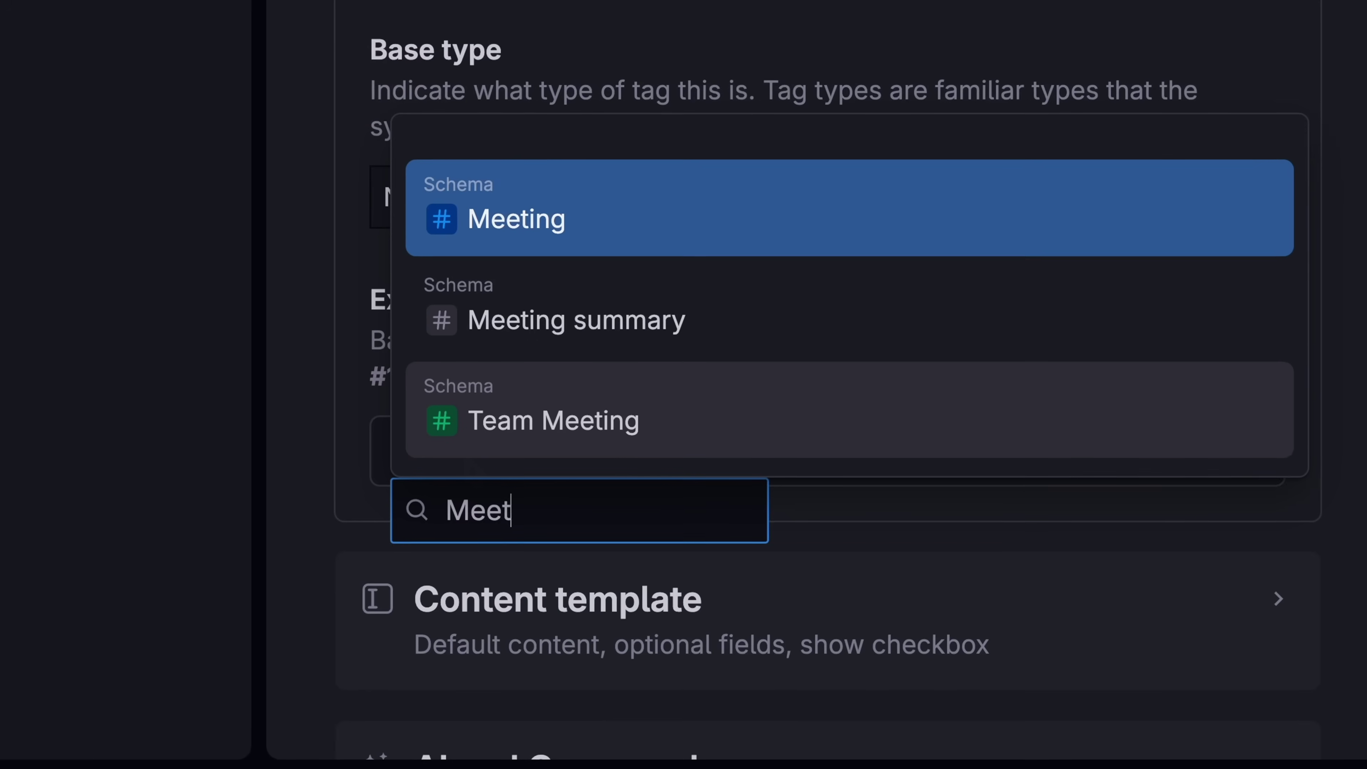
{"action": "key", "text": "Return"}
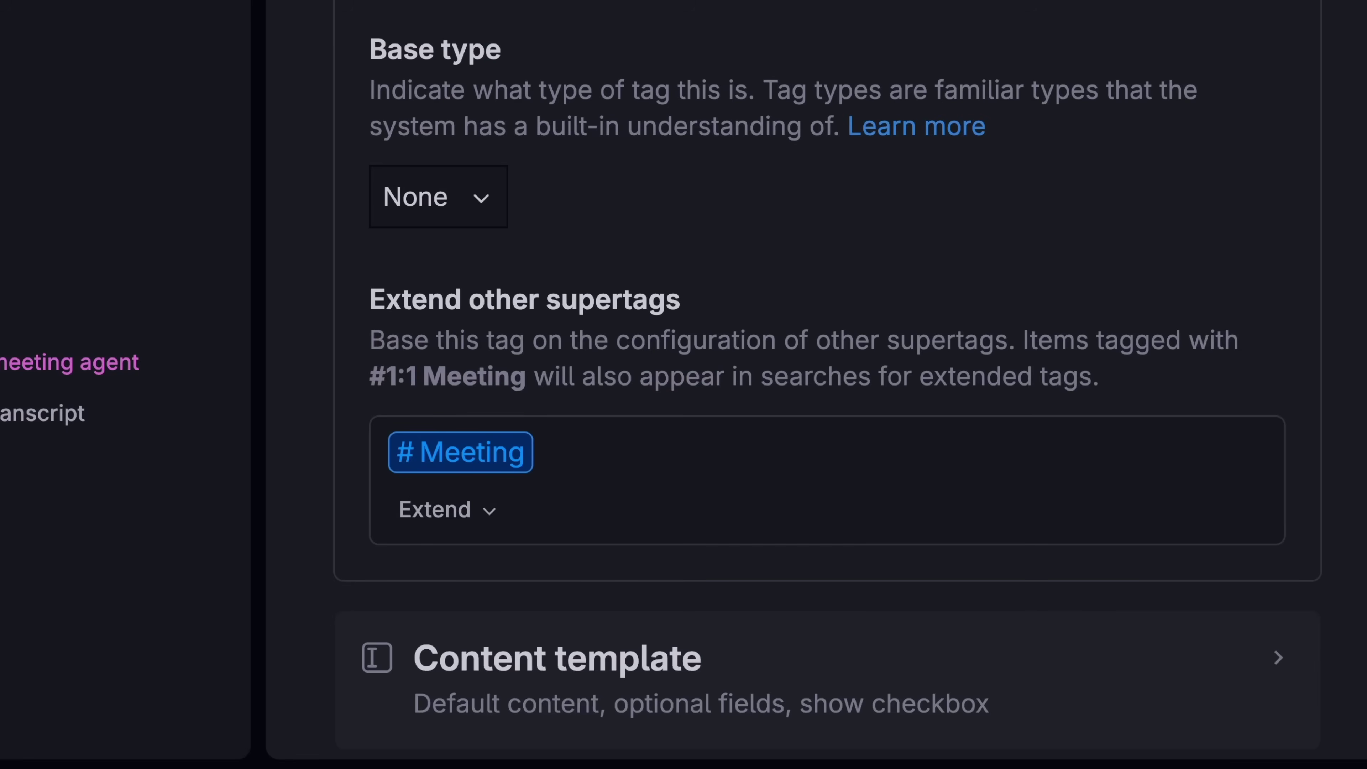
Step: Add Learning Goals and Follow-up Tasks to the tag's default content template
{"action": "scroll", "coordinate": [592, 466], "scroll_direction": "down", "scroll_amount": 5}
{"action": "left_click", "coordinate": [760, 281]}
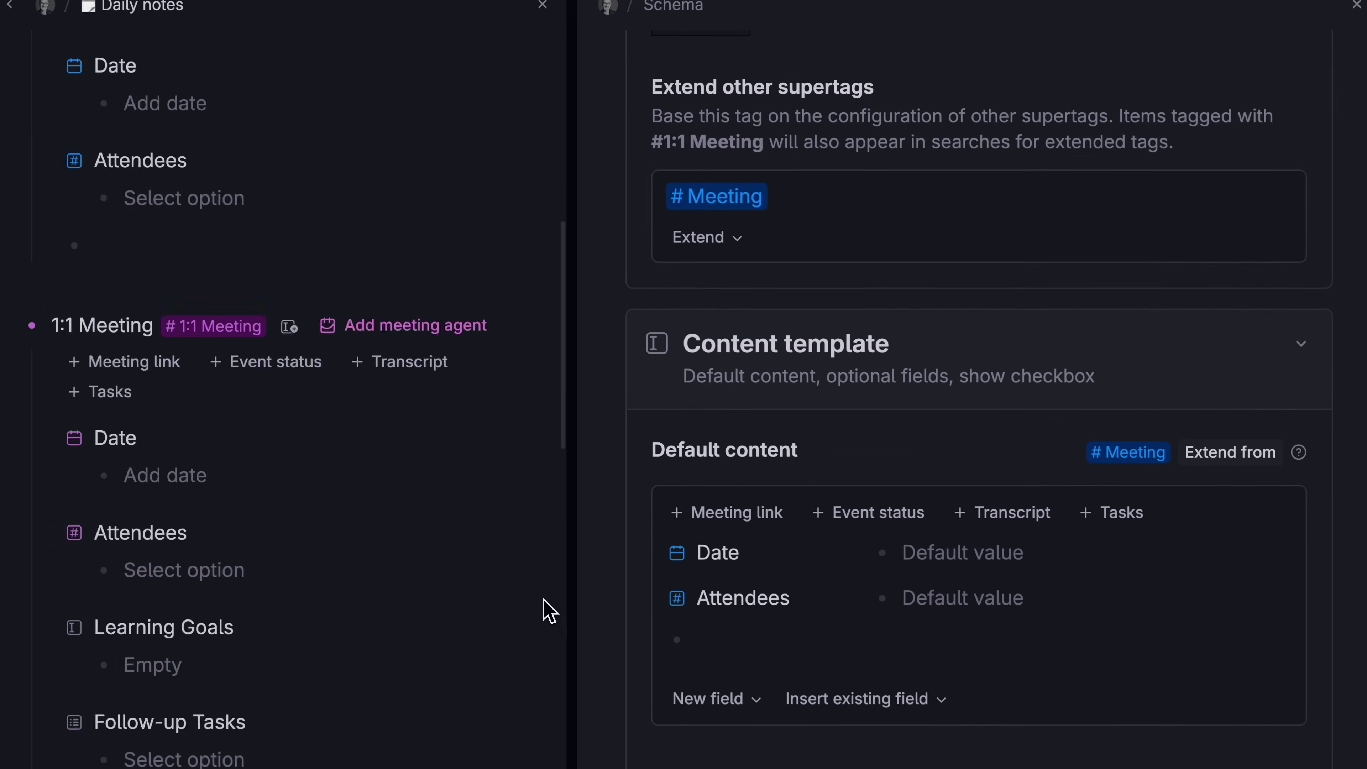
{"action": "left_click_drag", "start_coordinate": [90, 514], "coordinate": [690, 629]}
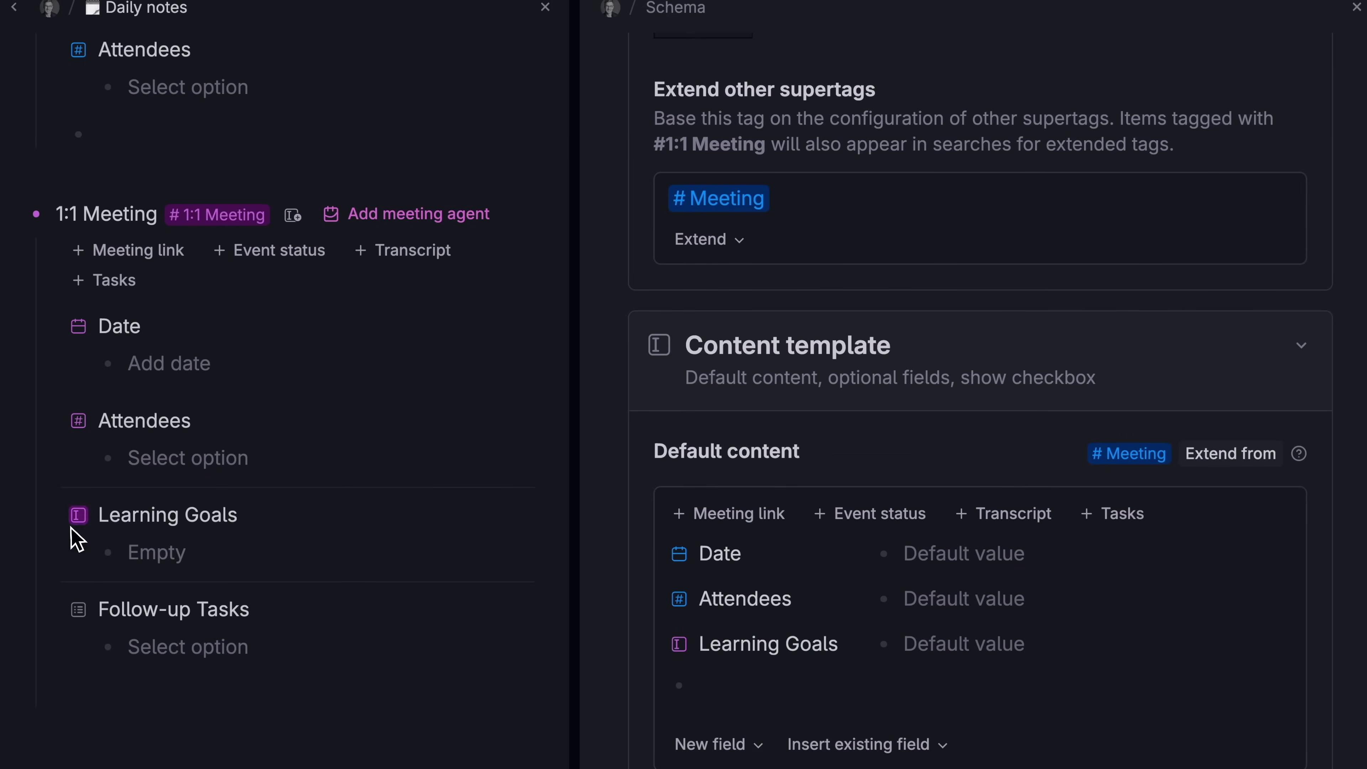
{"action": "left_click_drag", "start_coordinate": [89, 614], "coordinate": [718, 683]}
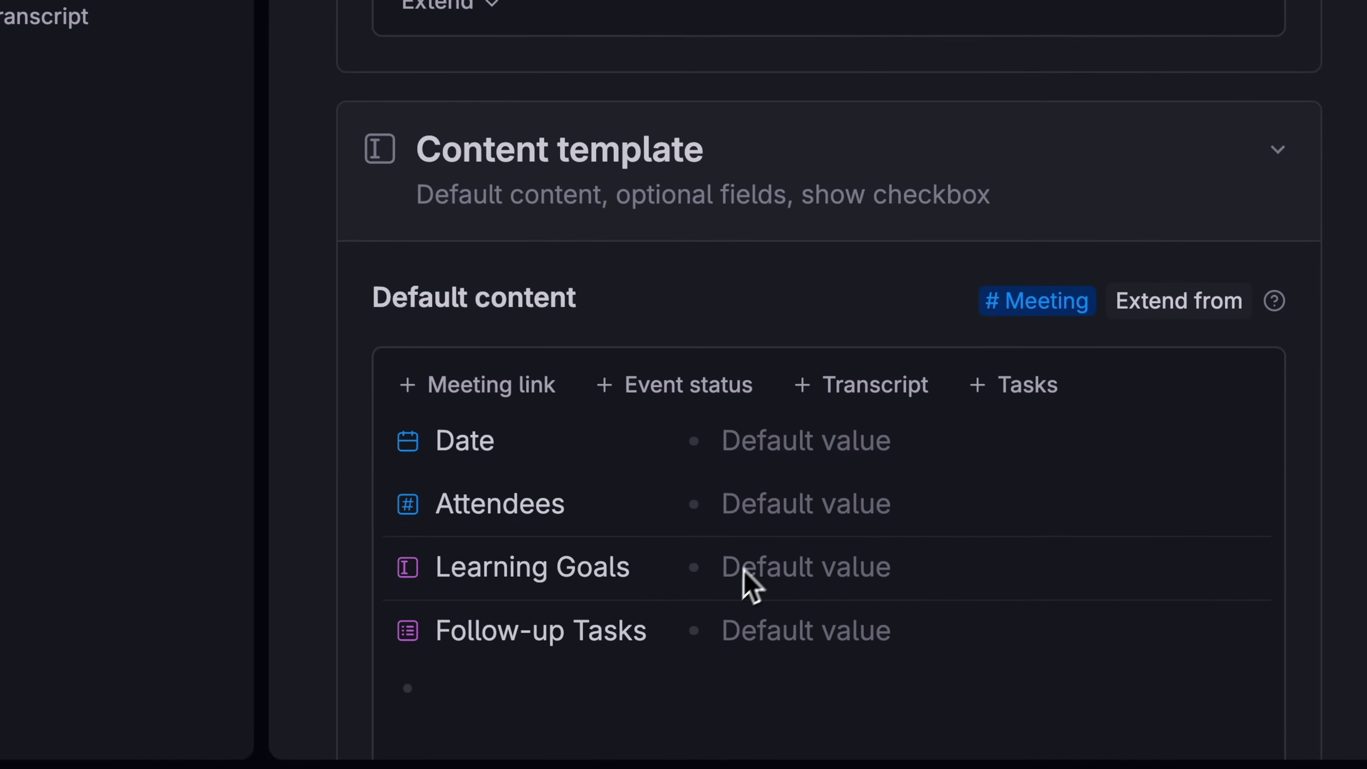
{"action": "scroll", "coordinate": [787, 538], "scroll_direction": "down", "scroll_amount": 3}
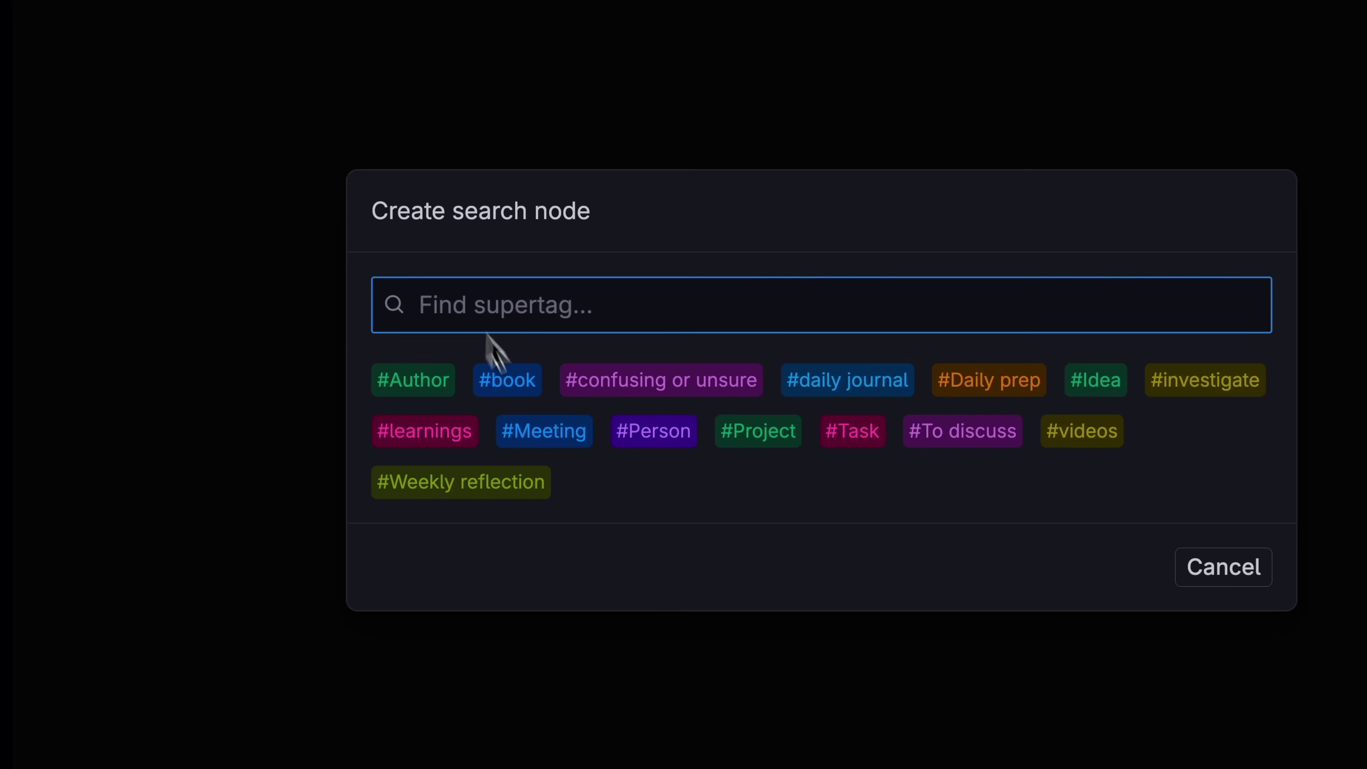
Step: Add search nodes listing everything tagged #Meeting and everything tagged #1:1 Meeting
{"action": "left_click", "coordinate": [581, 446]}
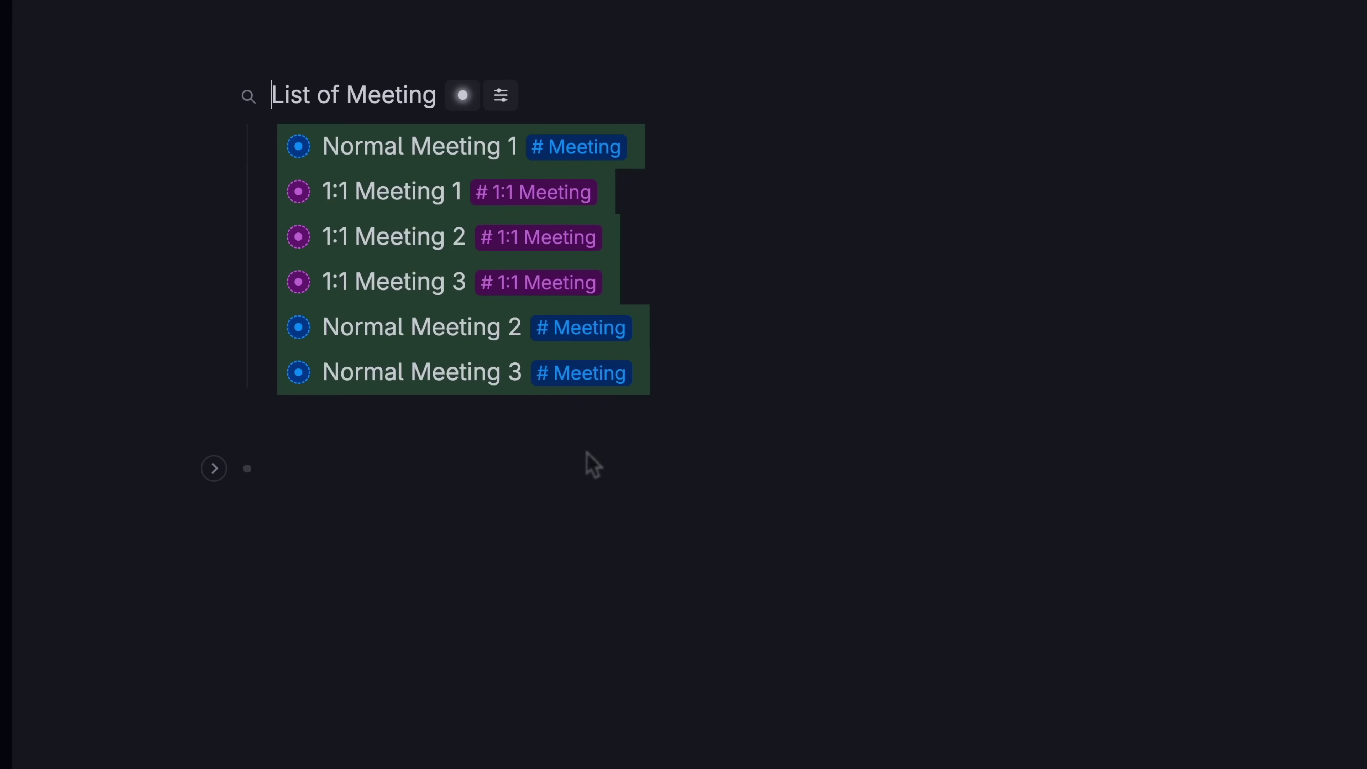
{"action": "left_click", "coordinate": [259, 468]}
{"action": "type", "text": "/"}
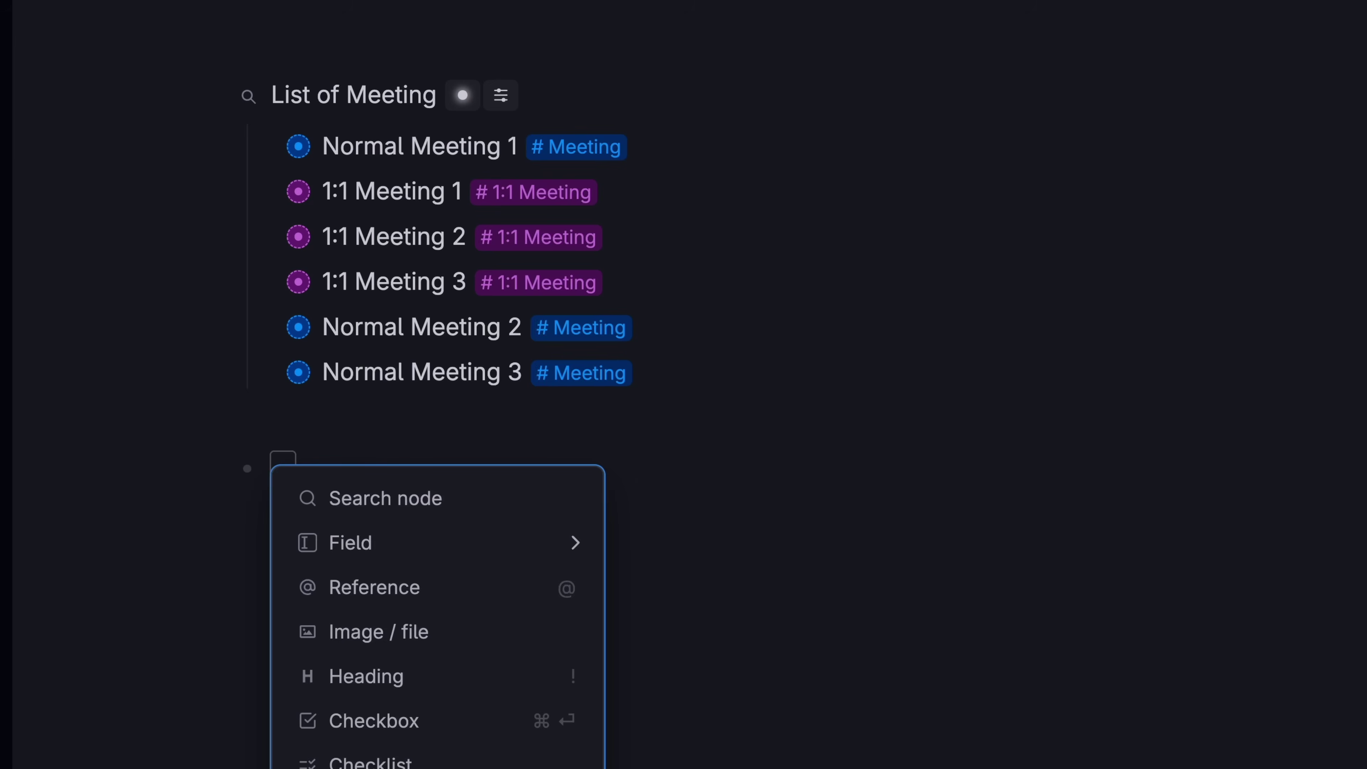
{"action": "left_click", "coordinate": [537, 501]}
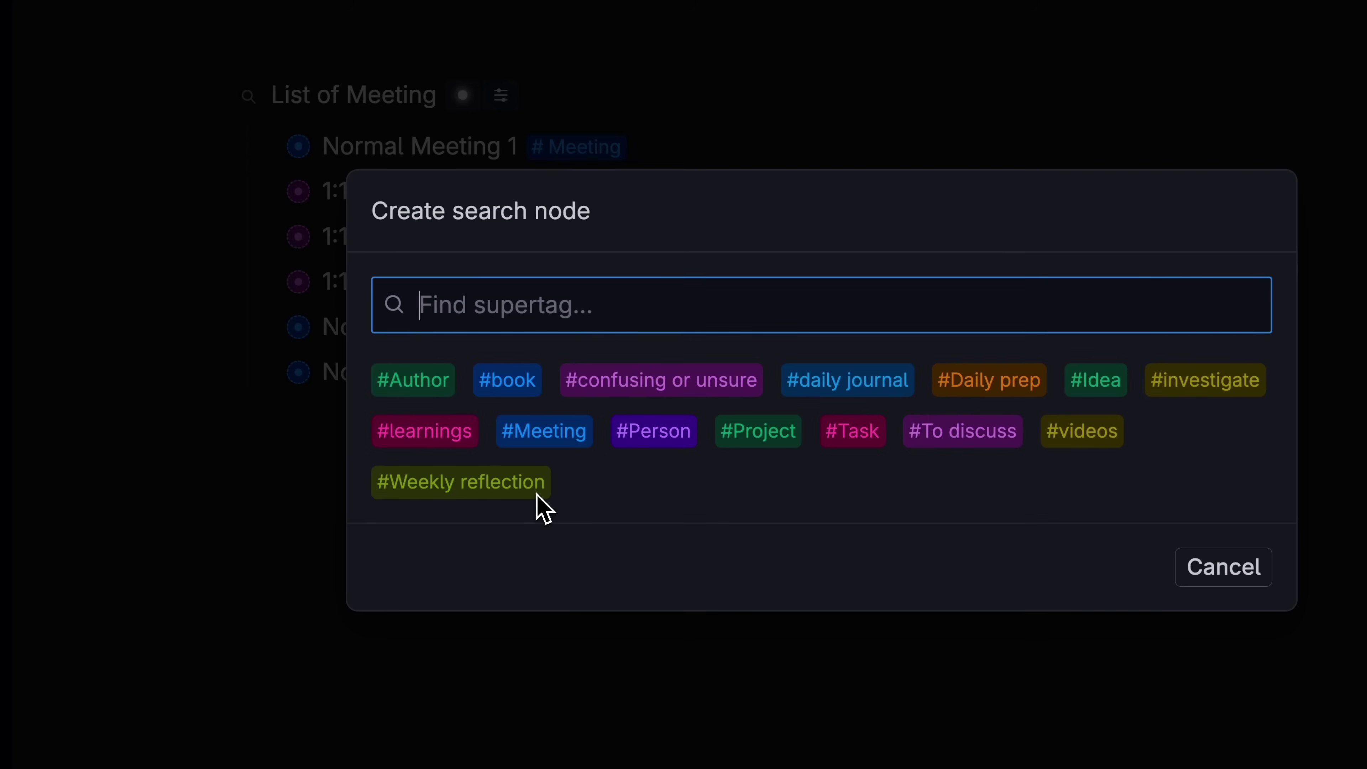
{"action": "type", "text": "1"}
{"action": "key", "text": "Return"}
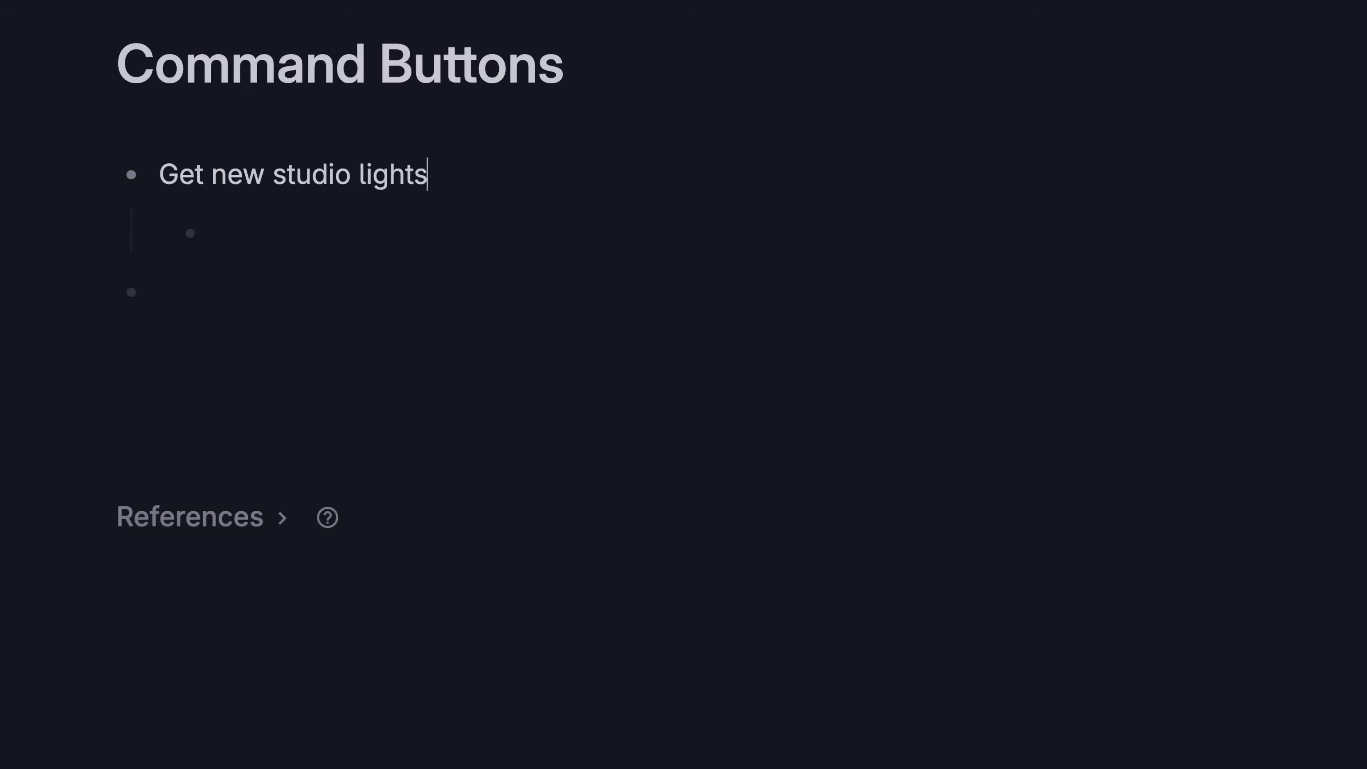
Step: Tag 'Get new studio lights' as #task, set to Top Priority and In Progress / This Week
{"action": "type", "text": "task"}
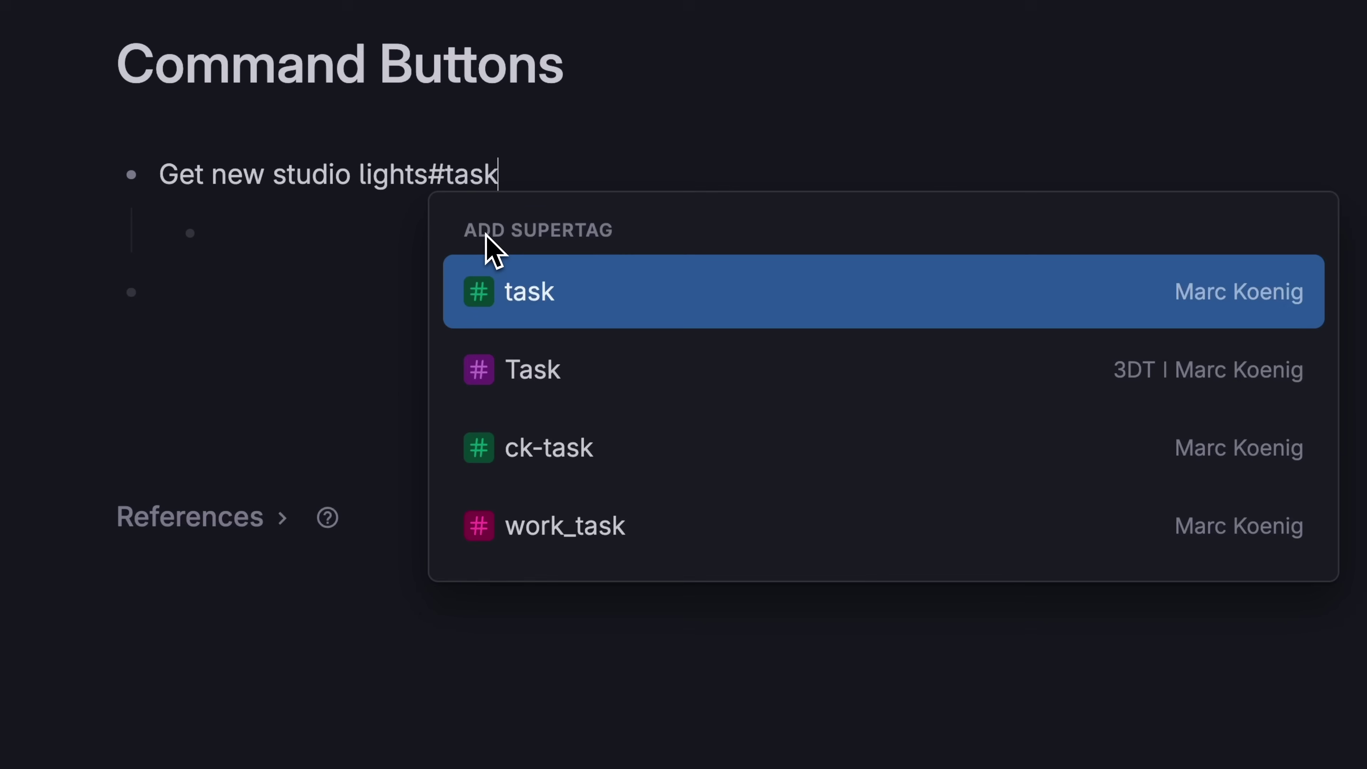
{"action": "key", "text": "Return"}
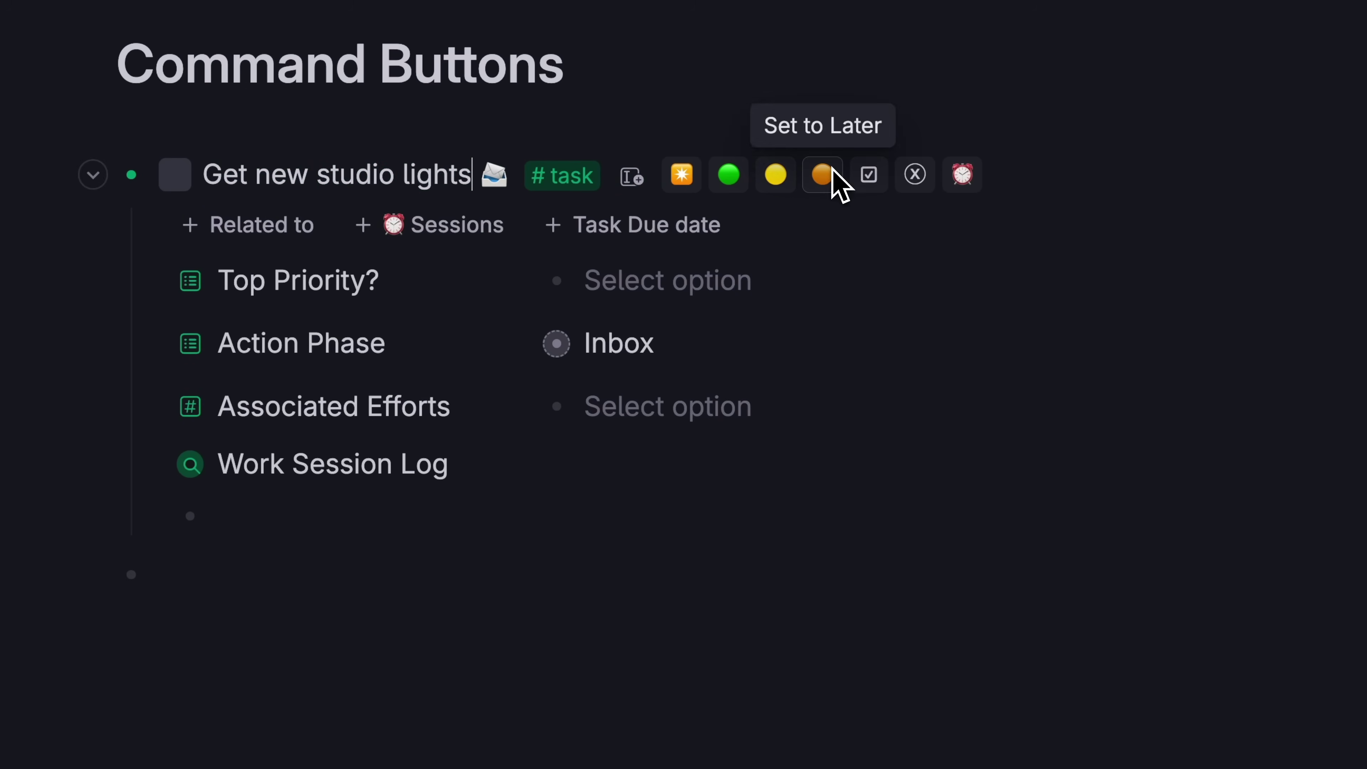
{"action": "left_click", "coordinate": [730, 175]}
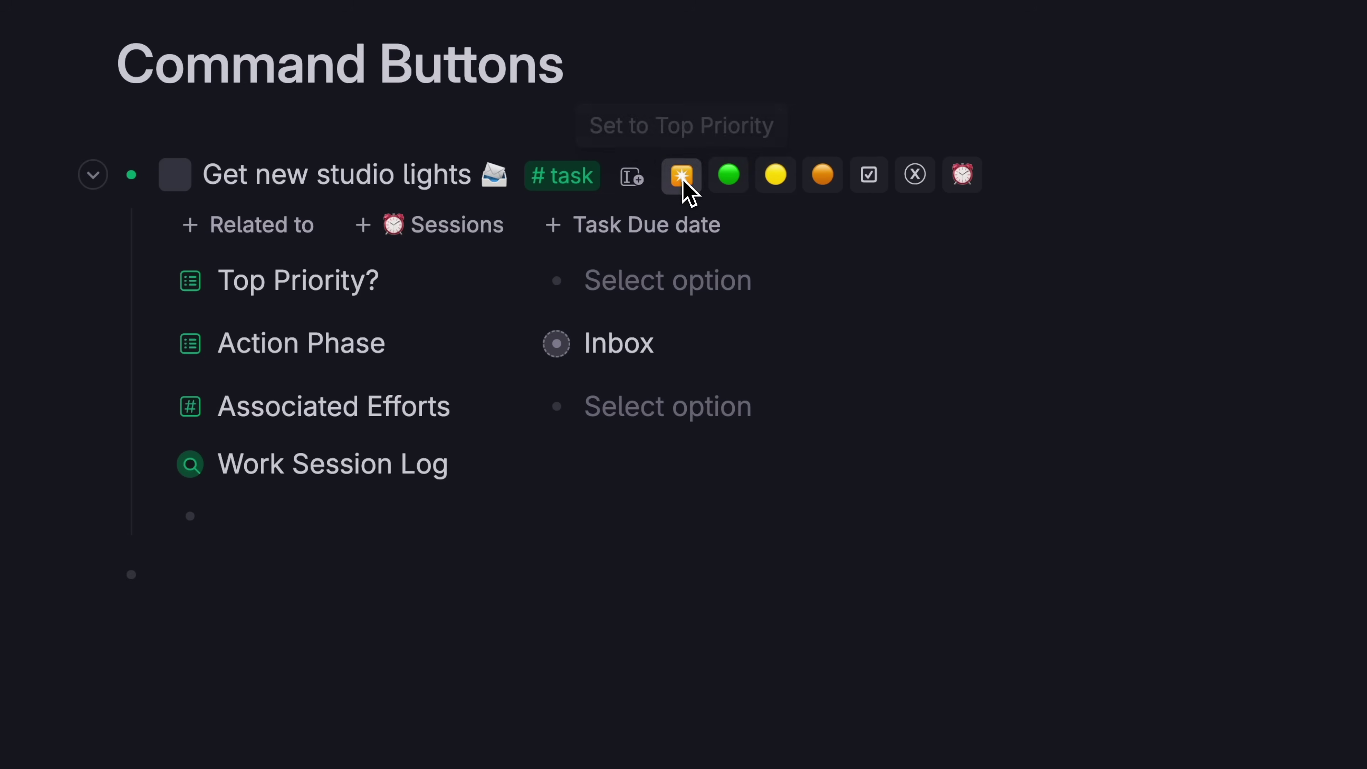
{"action": "left_click", "coordinate": [682, 177]}
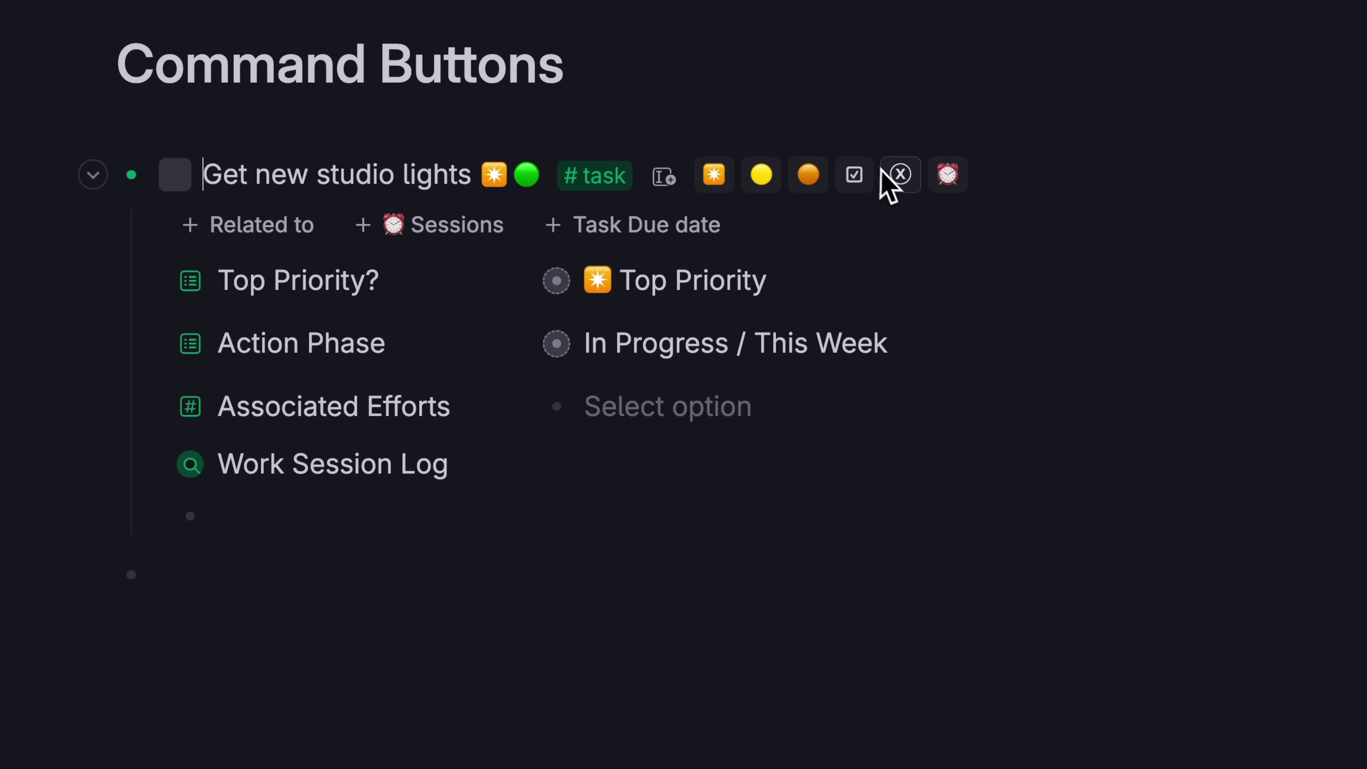
Step: Try completing the task and undo it, start two work sessions, then reapply and remove the task tag
{"action": "left_click", "coordinate": [894, 182]}
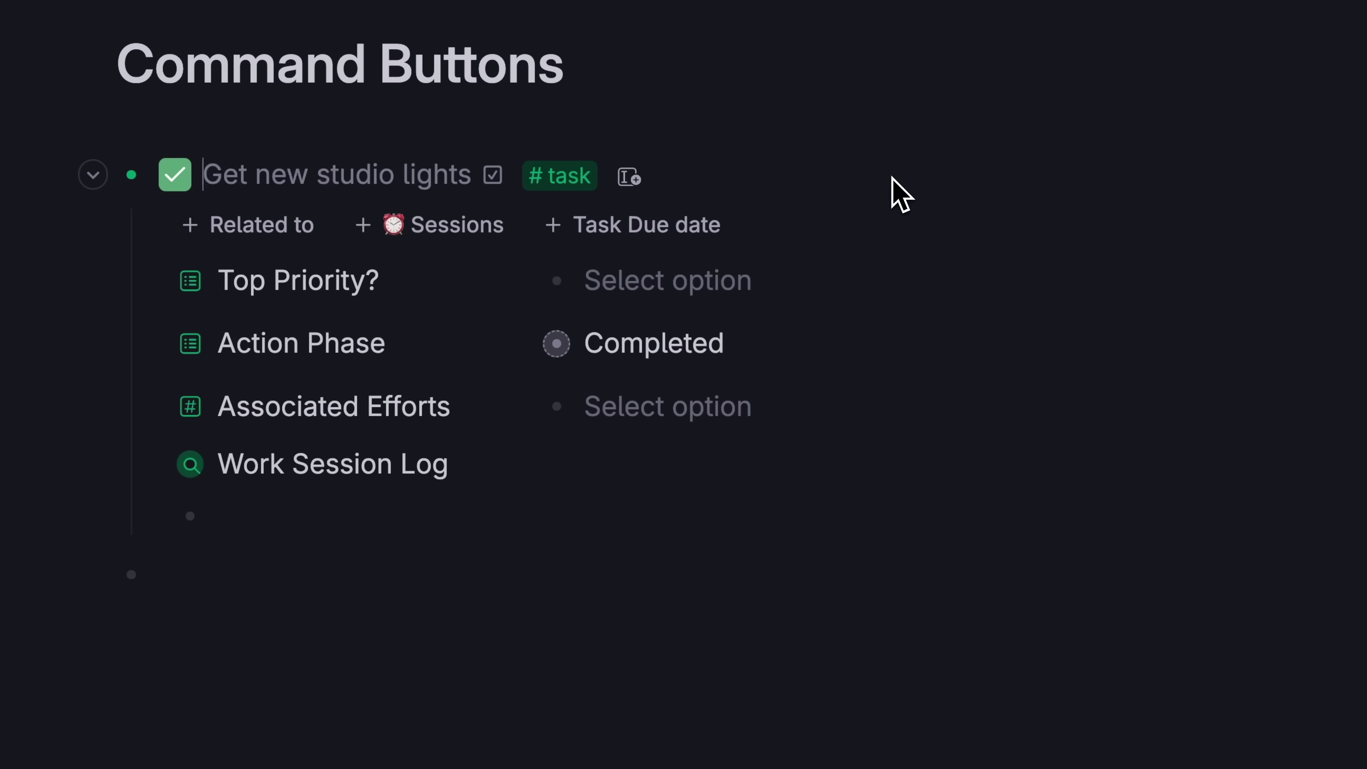
{"action": "key", "text": "ctrl+z"}
{"action": "left_click", "coordinate": [955, 177]}
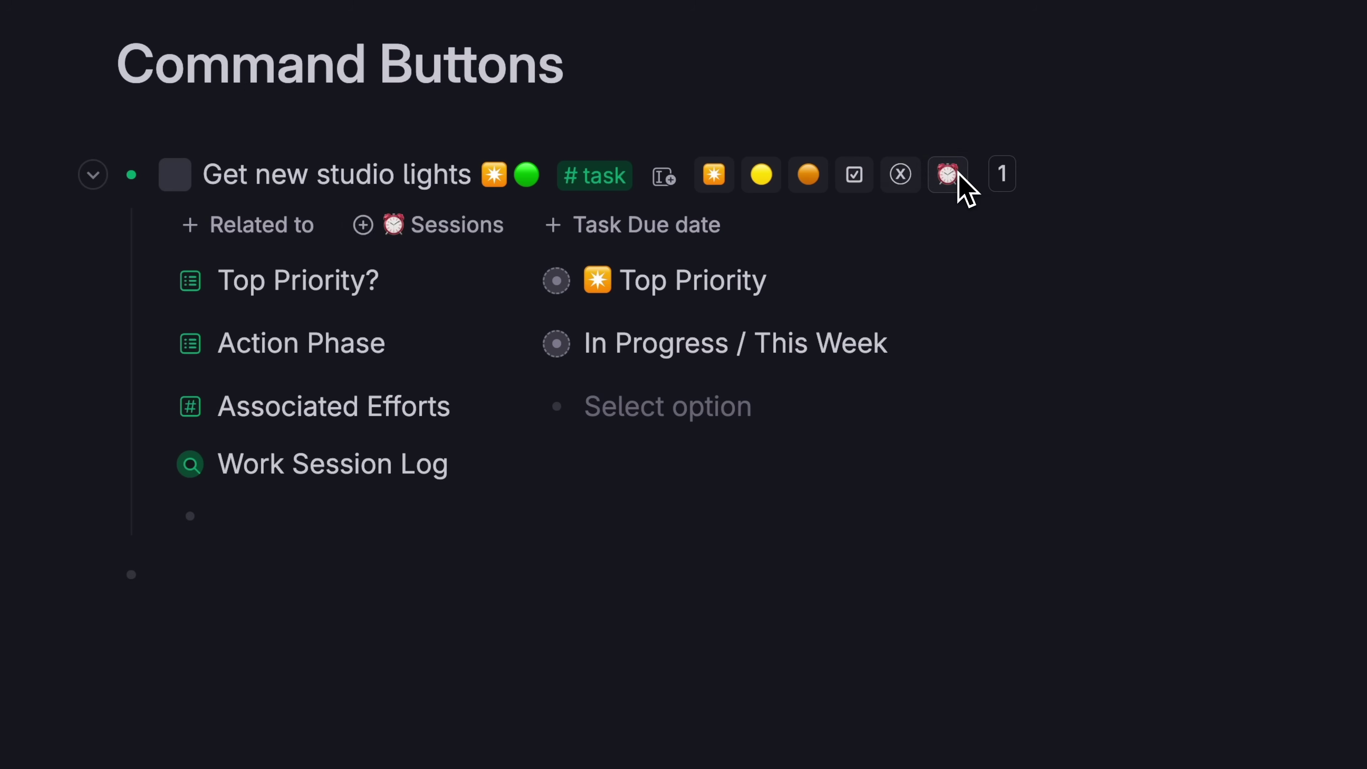
{"action": "left_click", "coordinate": [956, 178]}
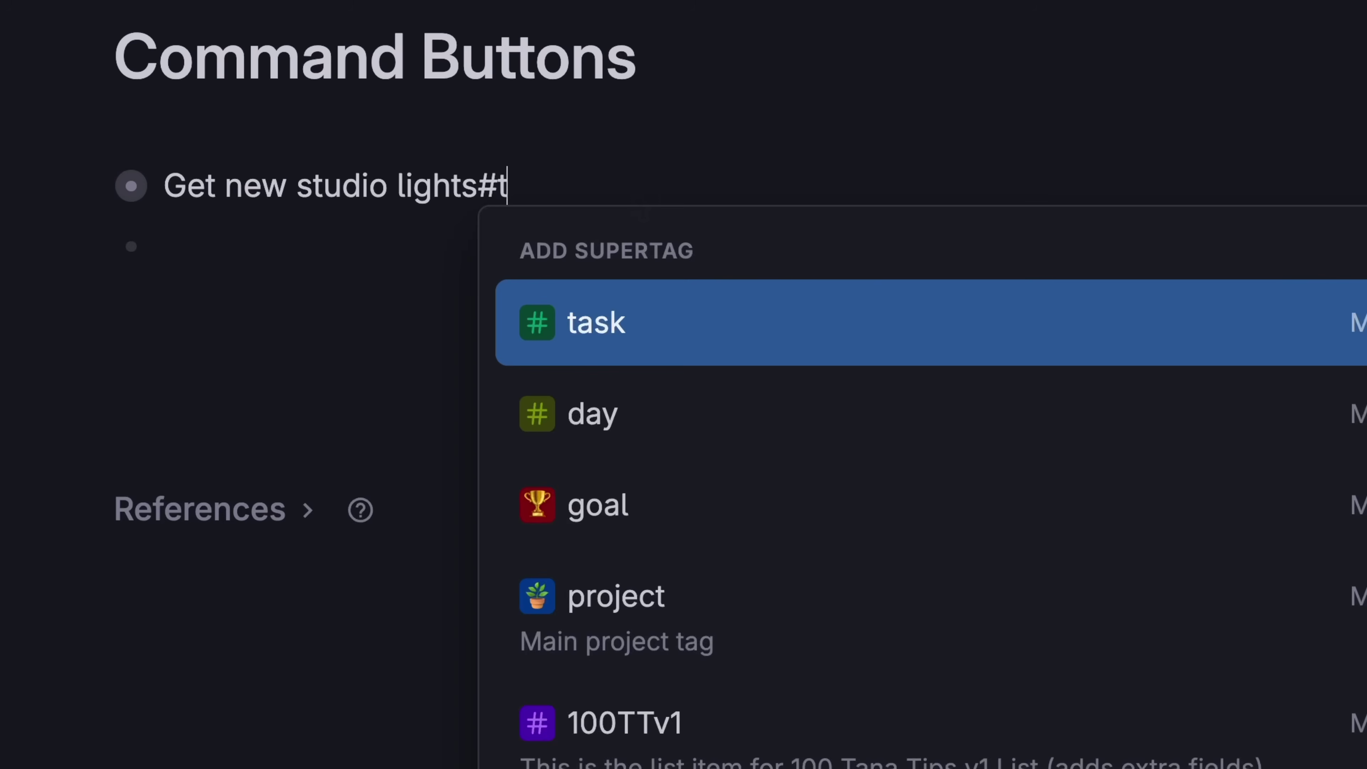
{"action": "key", "text": "Return"}
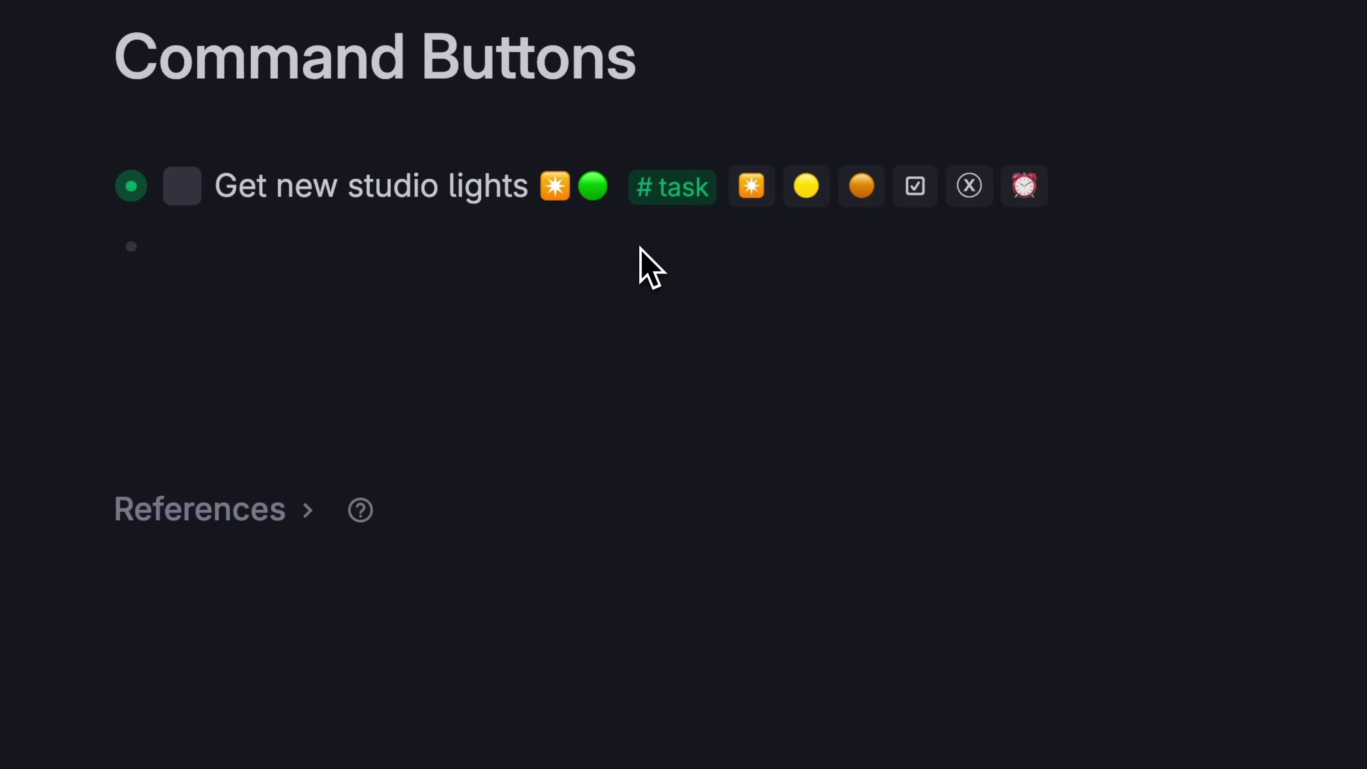
{"action": "left_click", "coordinate": [641, 188]}
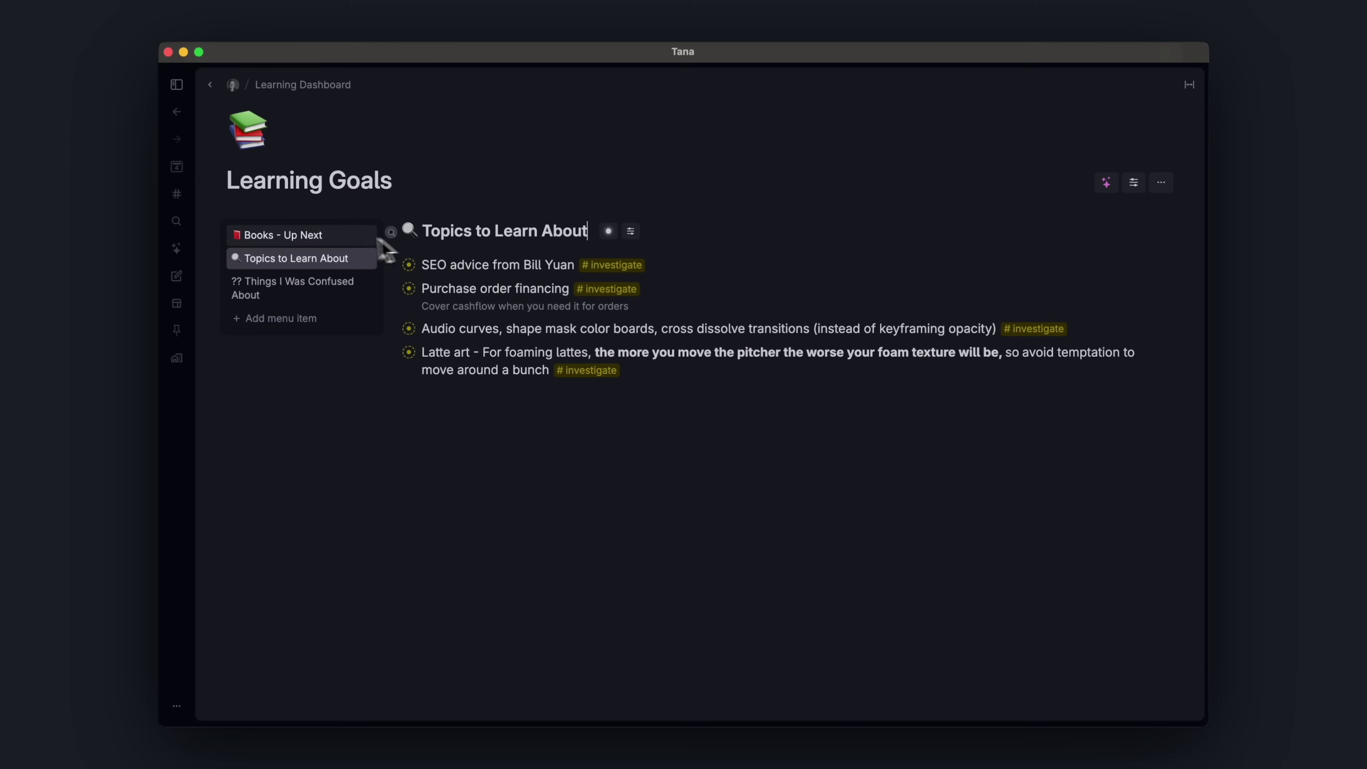
Step: Expand the Books - Up Next section, then open the 'Super tags video reflection' note
{"action": "left_click", "coordinate": [329, 237]}
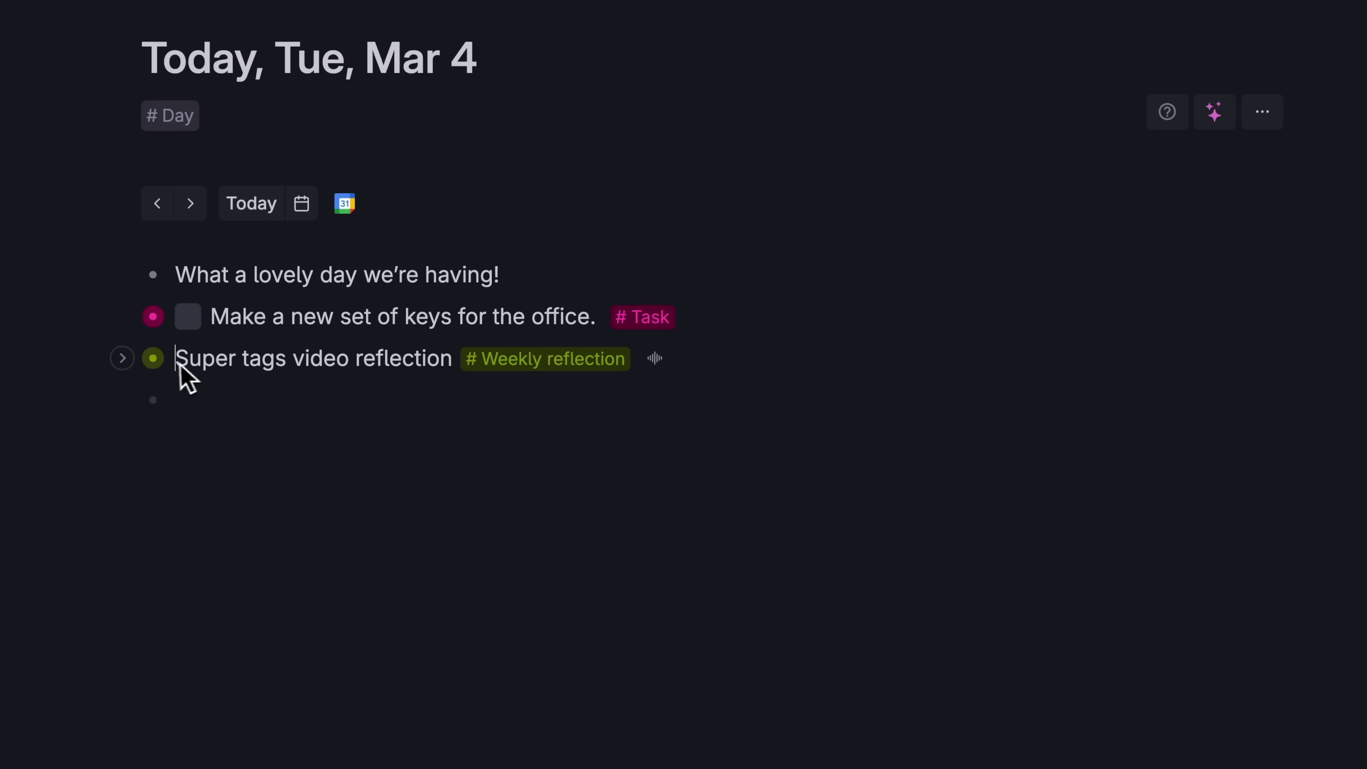
{"action": "left_click", "coordinate": [155, 360]}
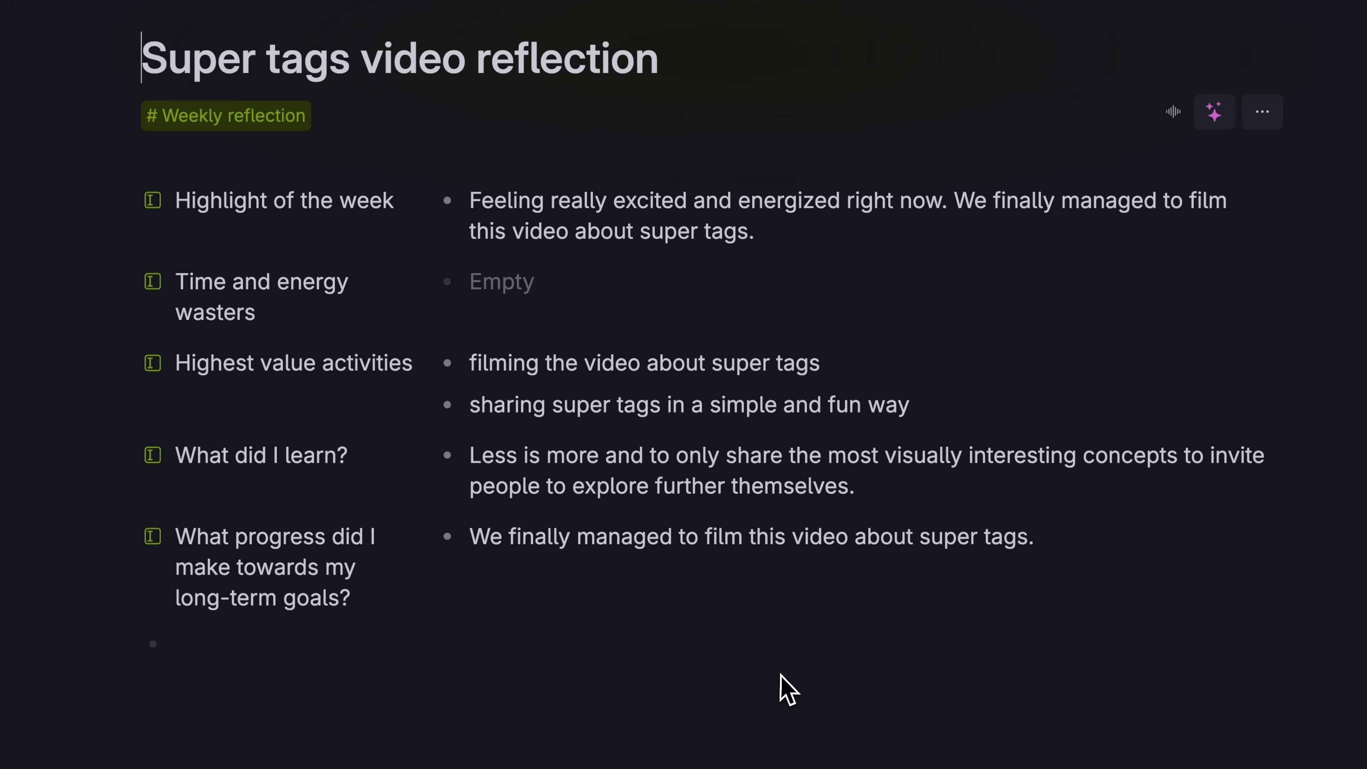